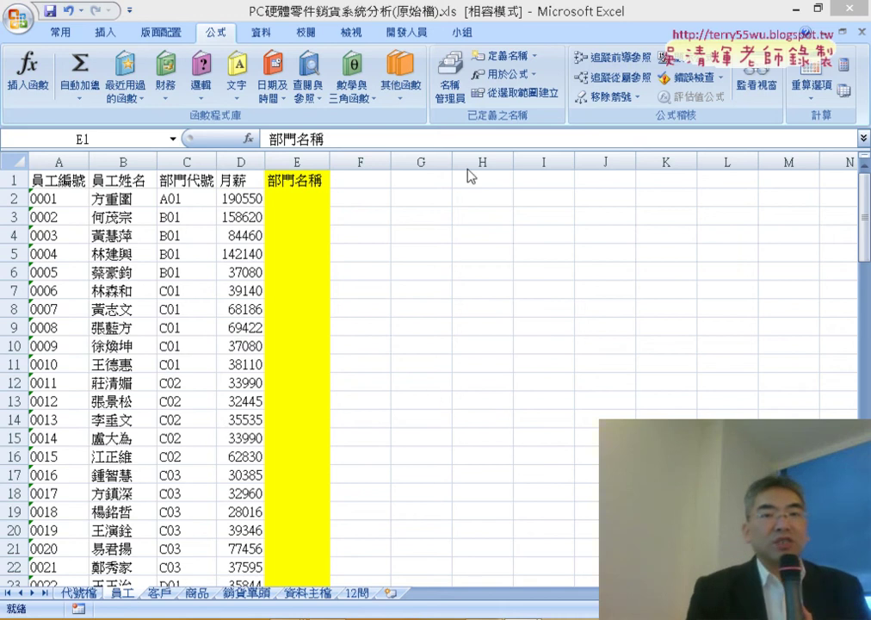
Select column E, open Name Manager, and show 分類表's range =代號檔!$G$2:$H$101.
key(ctrl+space)
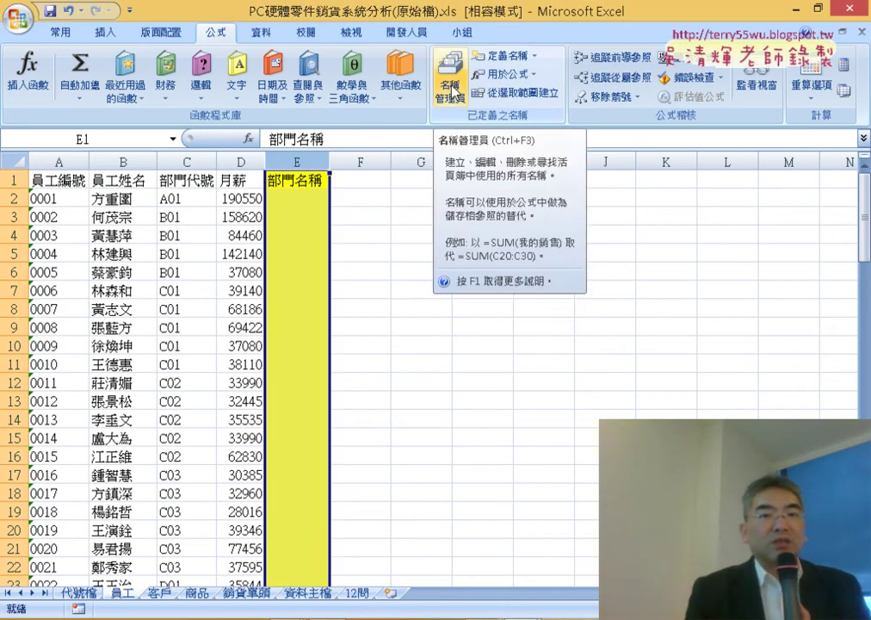
click(453, 86)
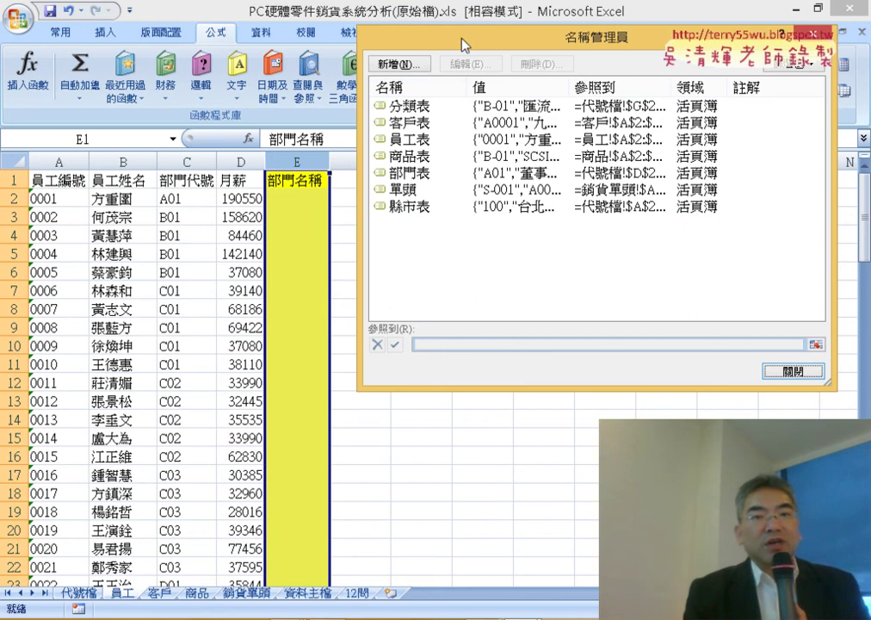
drag(463, 44, 216, 59)
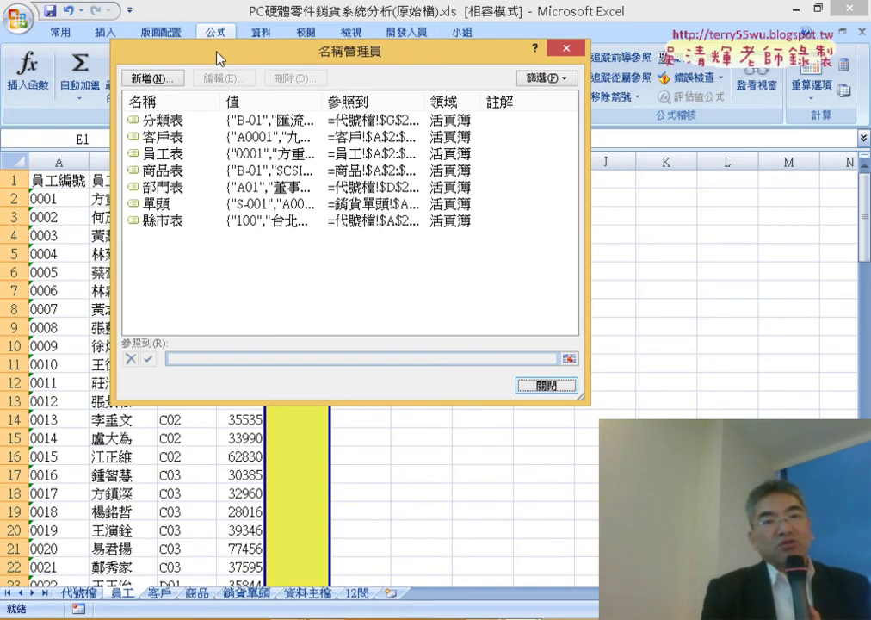
drag(309, 55, 332, 207)
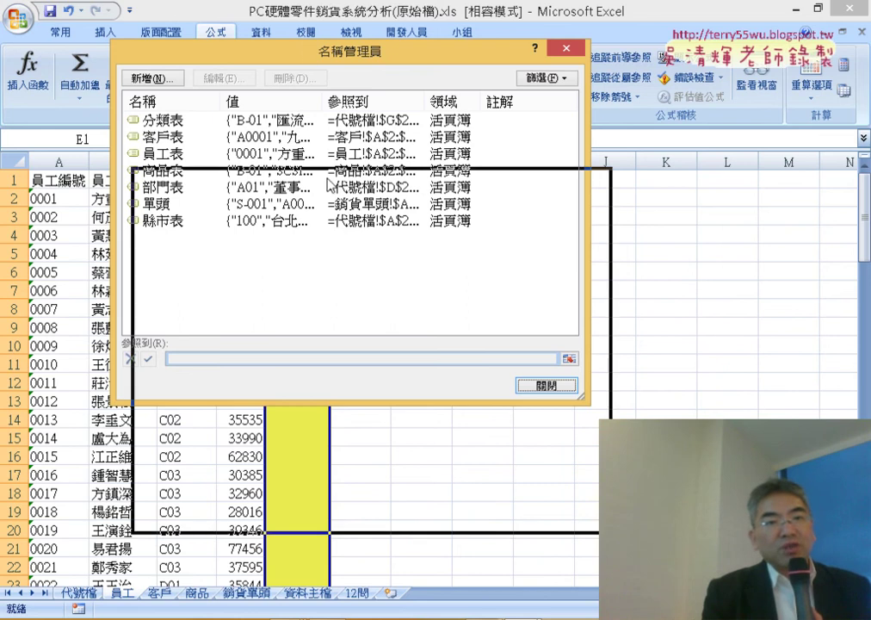
drag(439, 204, 721, 41)
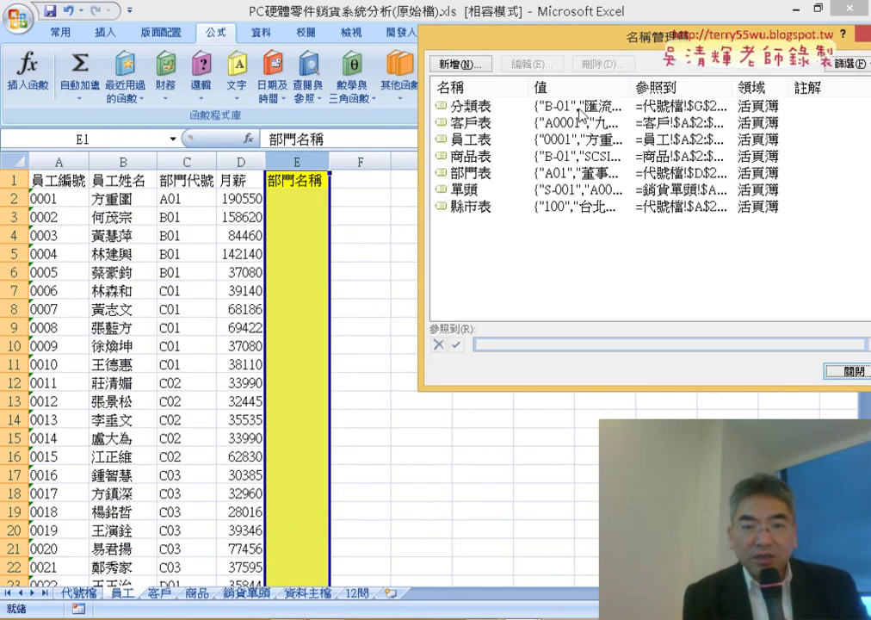
click(580, 106)
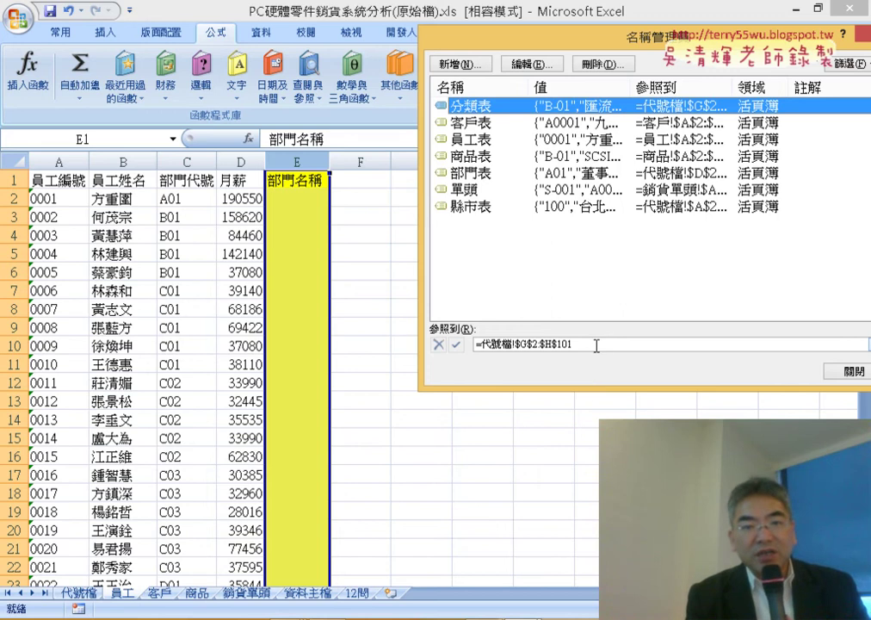
Outline 分類表's range G2:H101 on 代號檔 and check its $101 row limit, leaving it unchanged.
click(596, 345)
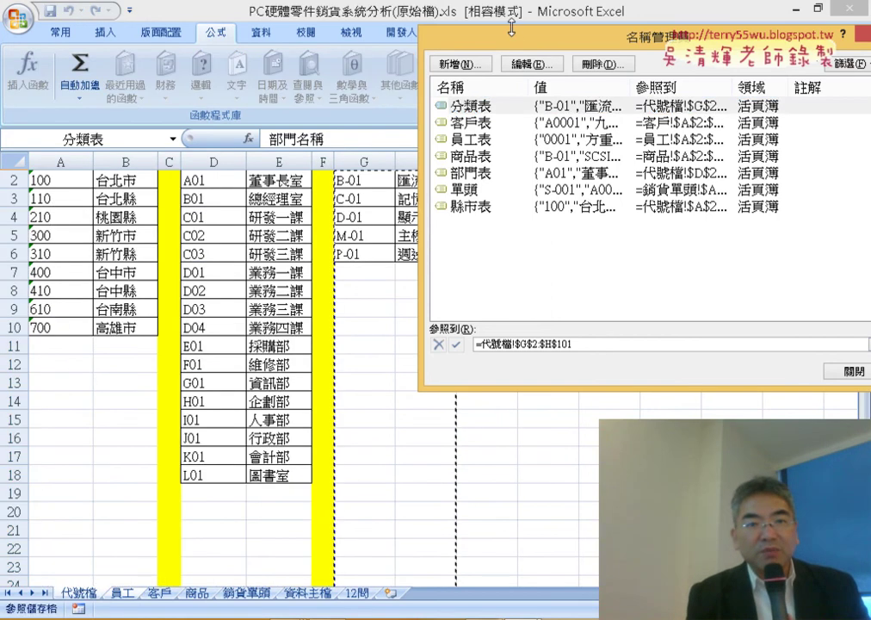
drag(517, 36, 579, 46)
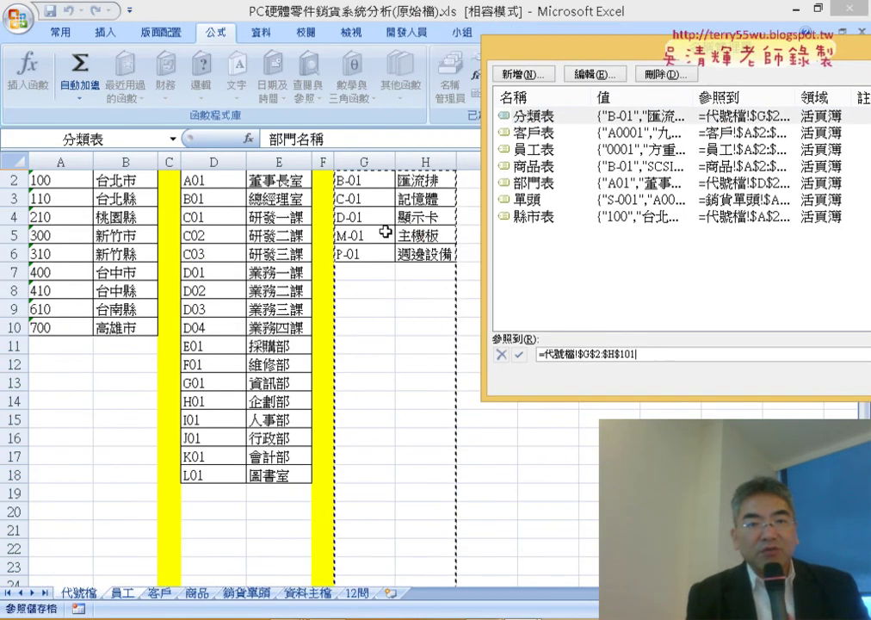
scroll(370, 190, up, 1)
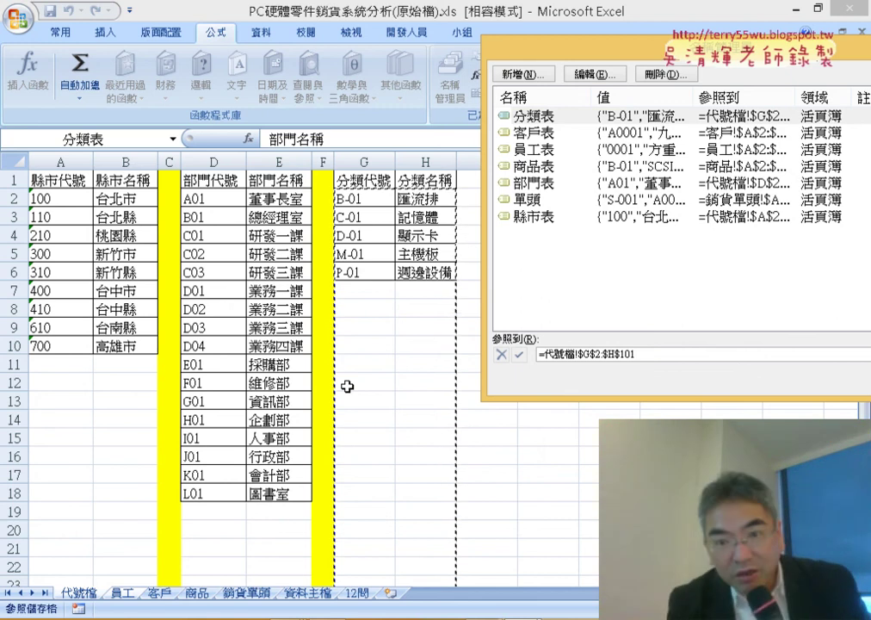
double_click(626, 354)
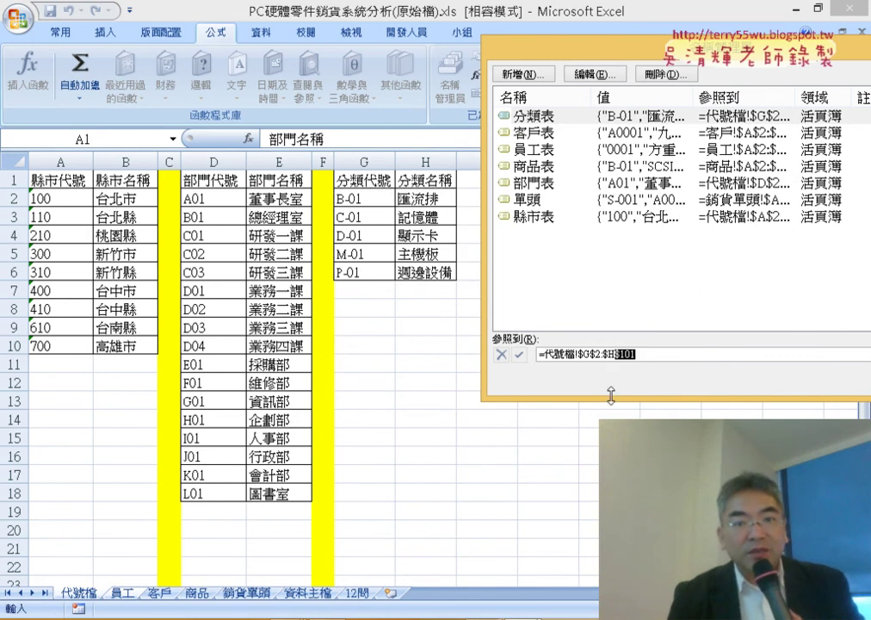
click(352, 290)
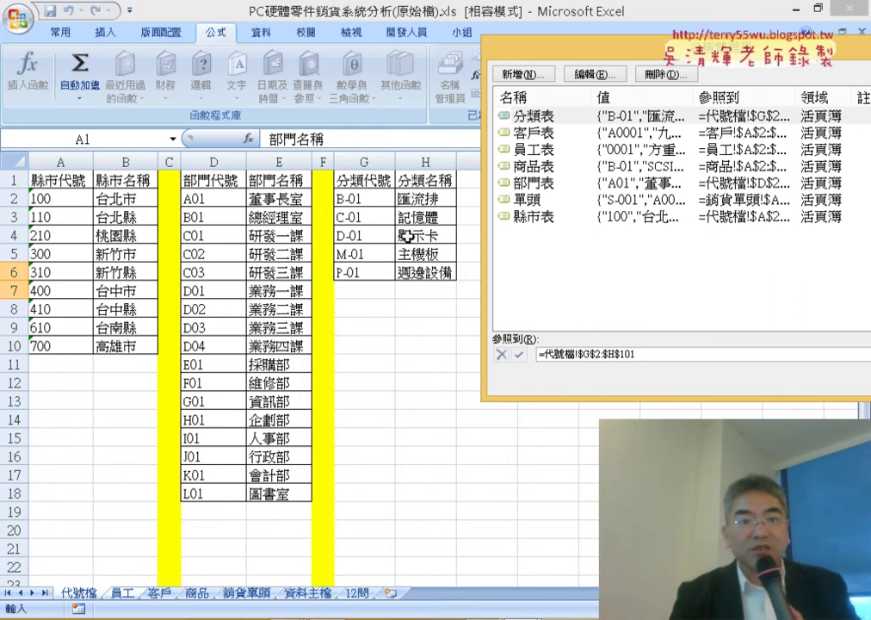
click(615, 121)
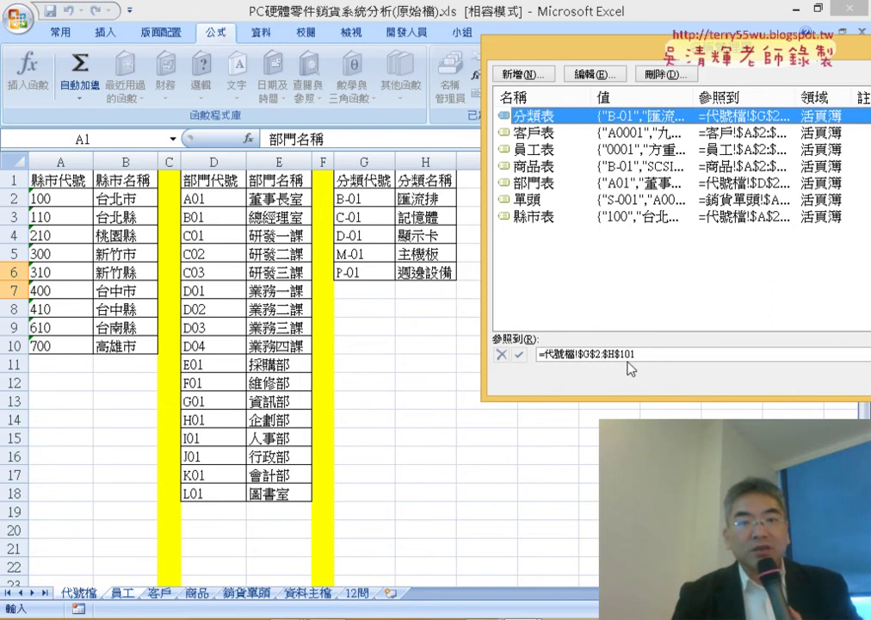
click(661, 356)
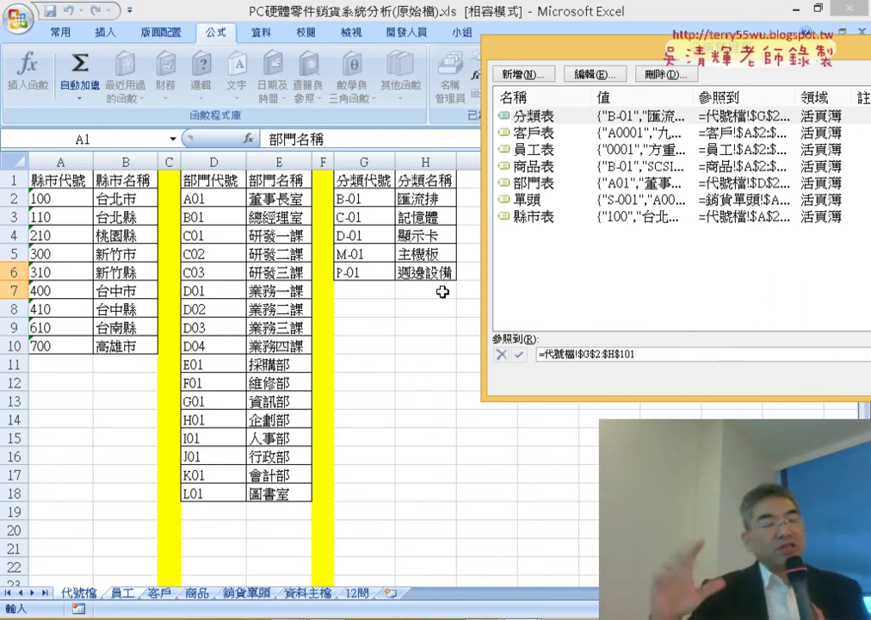
Reselect 分類表 and outline its range on the 代號檔 sheet again.
click(609, 132)
click(552, 115)
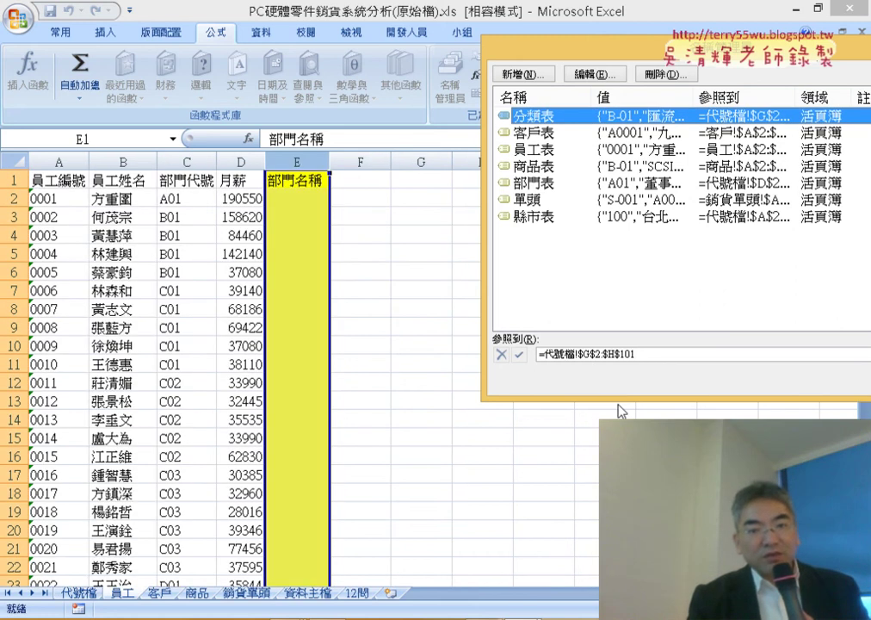
click(611, 353)
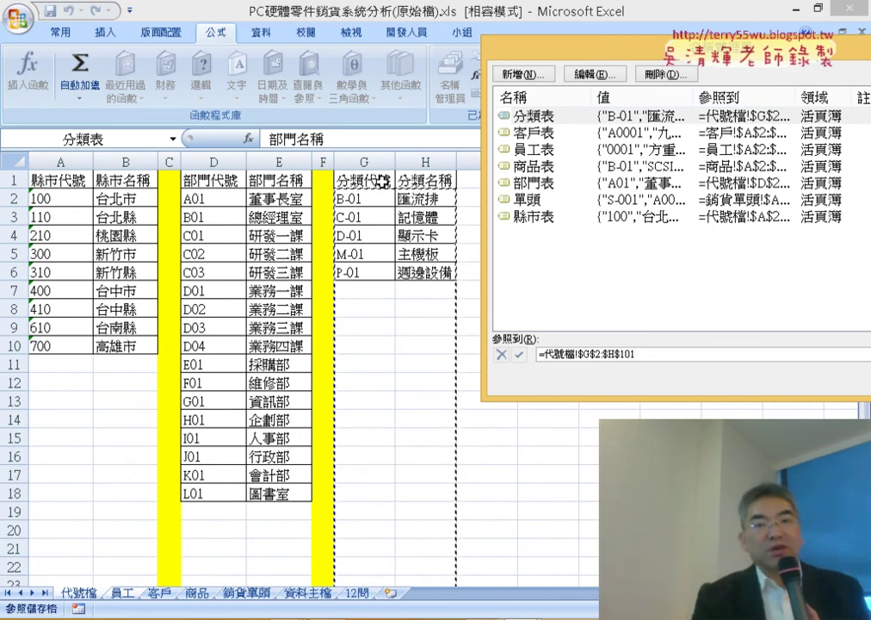
Show 客戶表's range =客戶!$A$2:$E$1001 outlined on the 客戶 sheet.
click(549, 136)
click(549, 134)
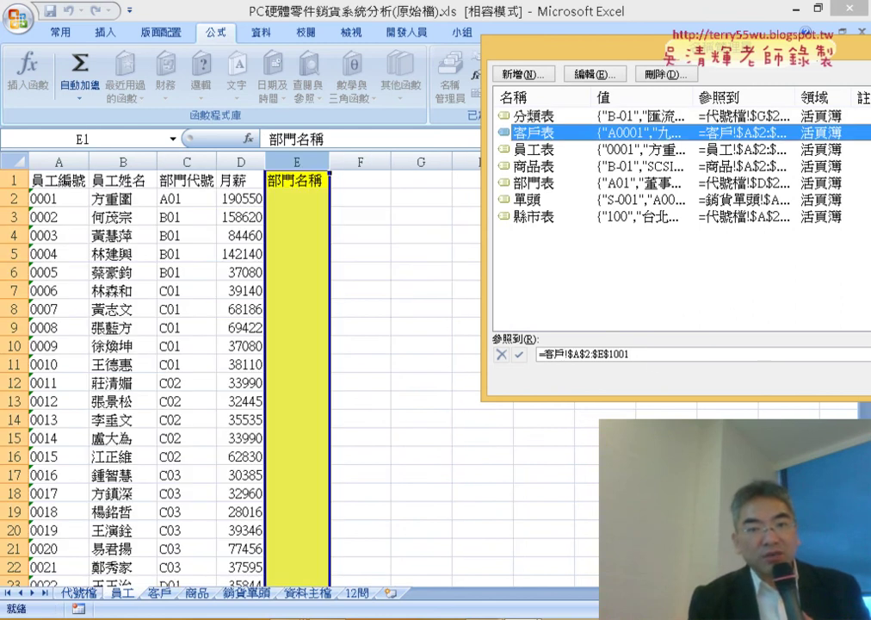
click(649, 354)
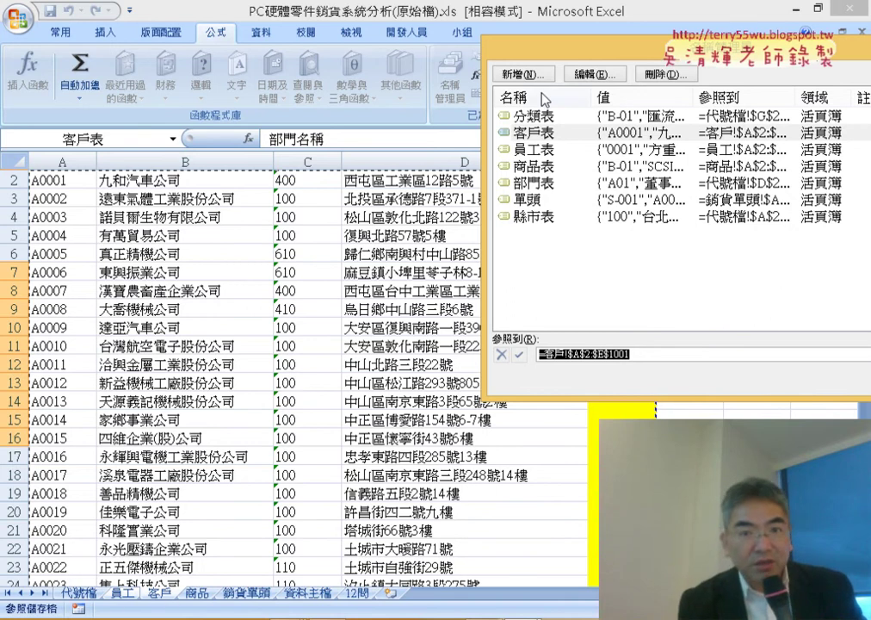
drag(611, 56, 229, 293)
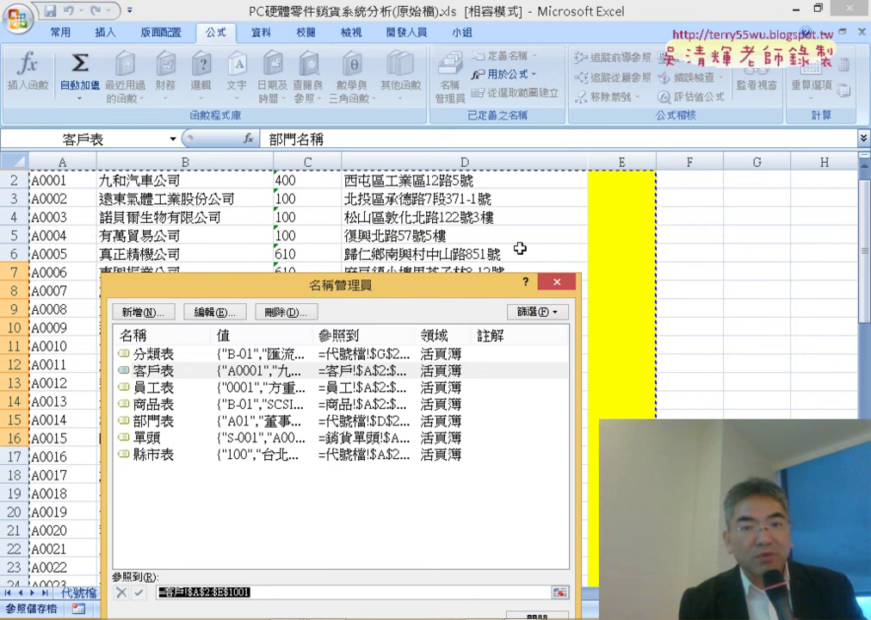
scroll(620, 219, up, 1)
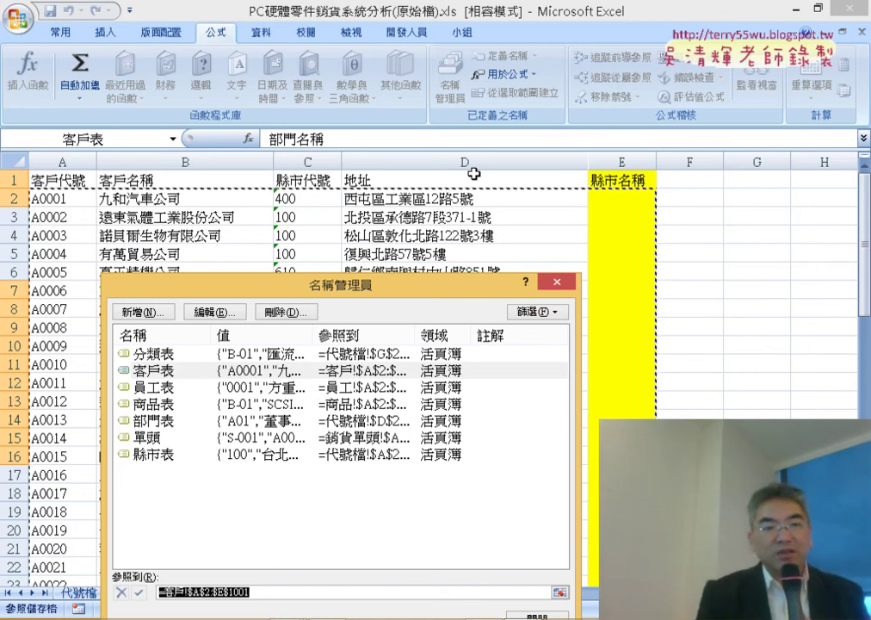
Outline 員工表's range on 員工, then 商品表's range =商品!$A$2:$E$1001 on 商品.
click(201, 387)
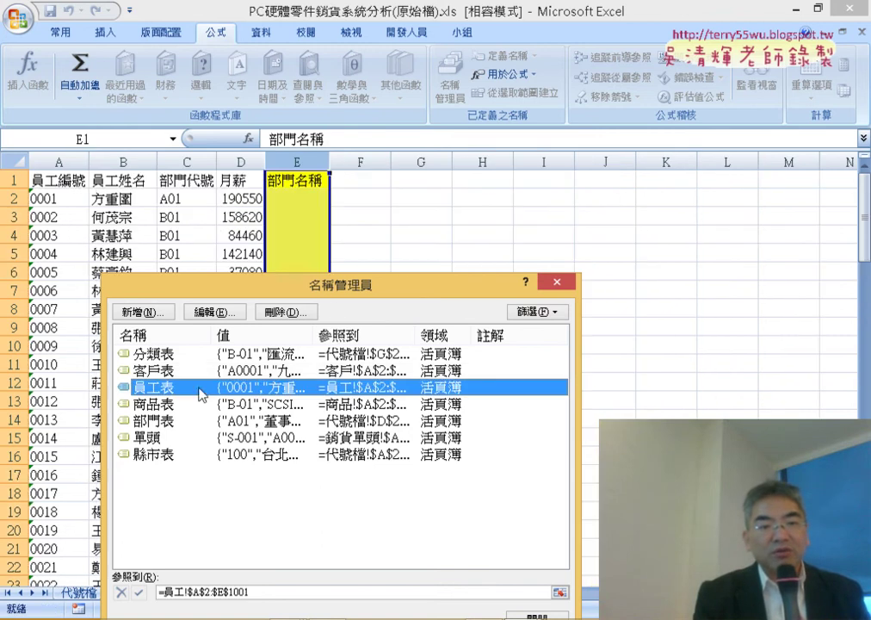
click(279, 592)
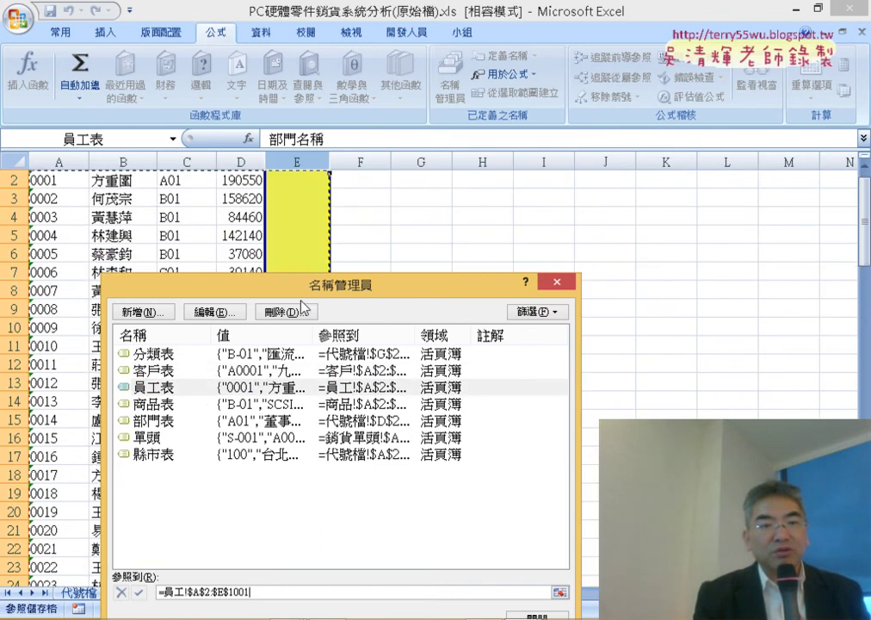
drag(322, 293, 578, 242)
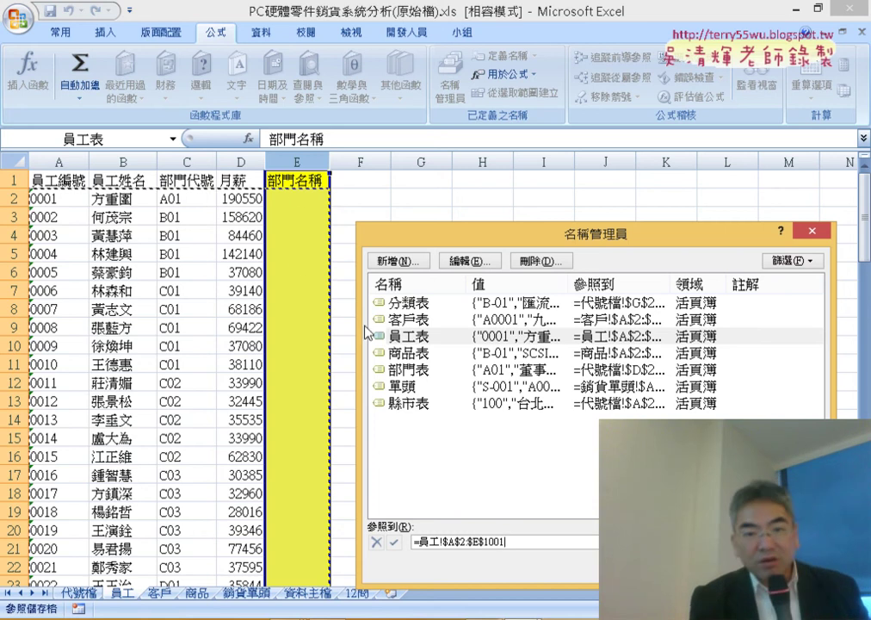
click(396, 352)
click(529, 535)
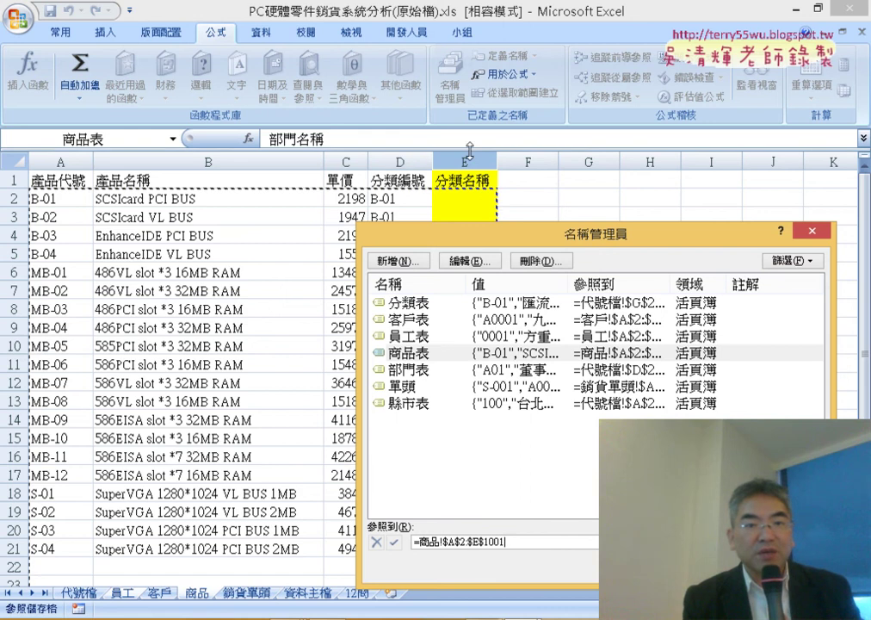
Outline 部門表's range D2:E102 on 代號檔 and 單頭's range on 銷貨單頭.
click(412, 371)
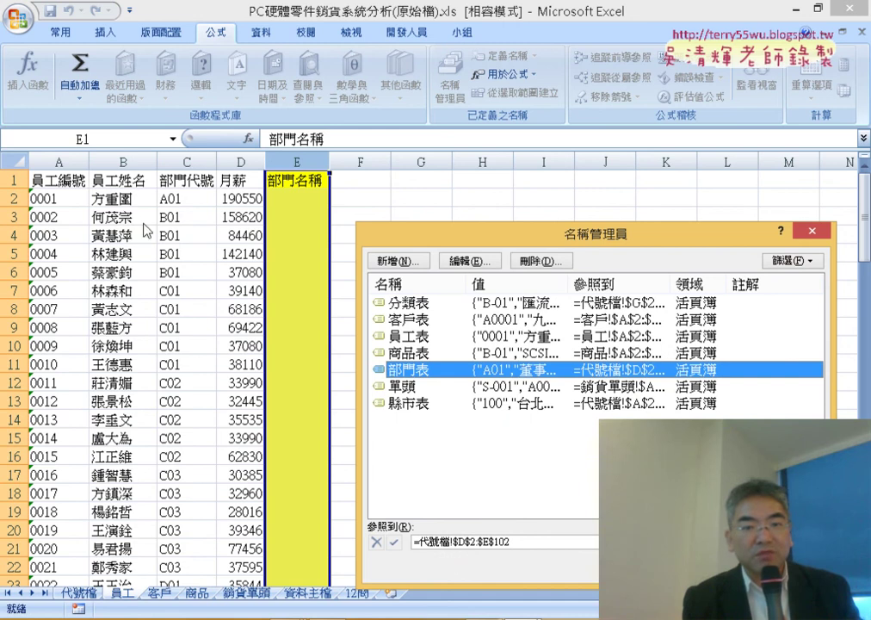
click(526, 541)
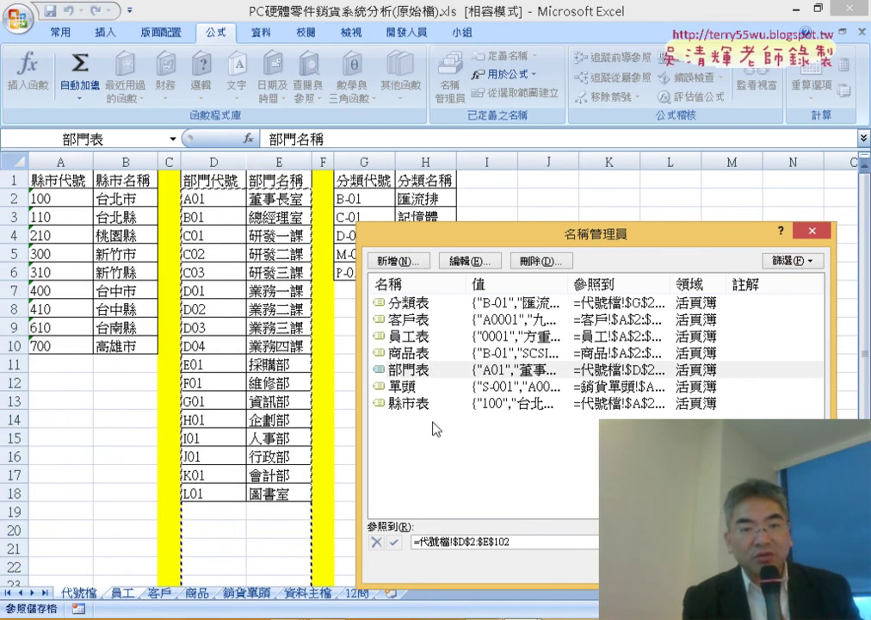
click(417, 388)
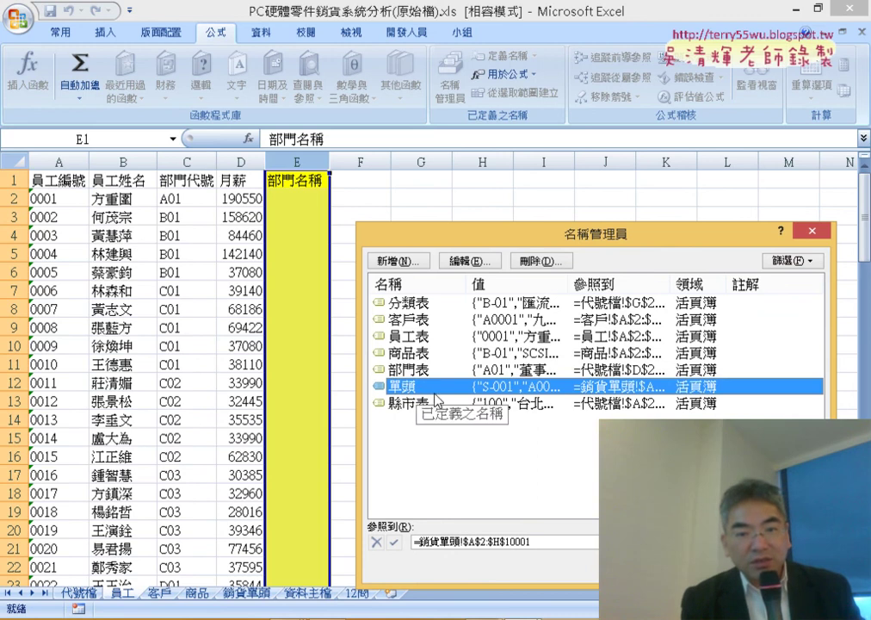
click(551, 546)
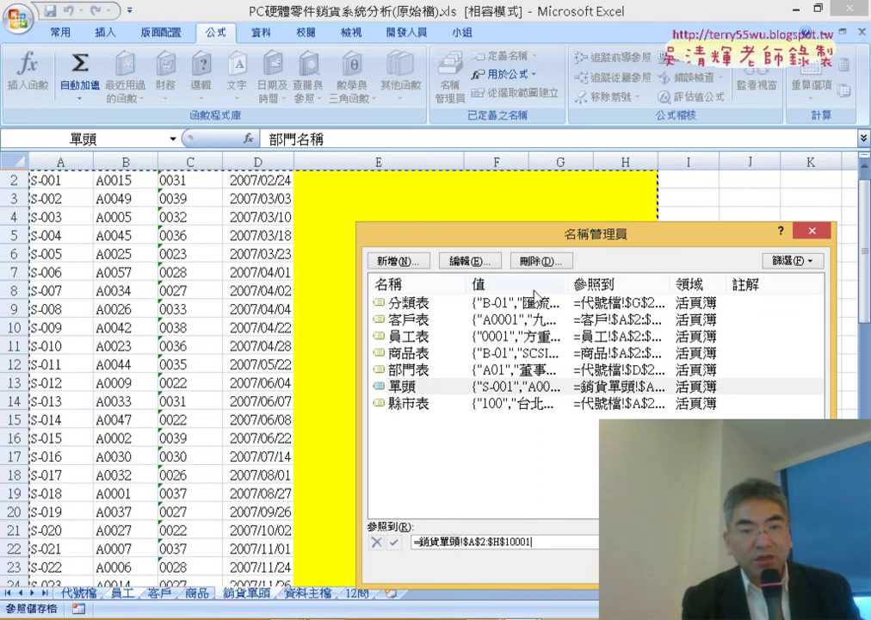
Show 縣市表's range A2:B10 on 代號檔, then close Name Manager.
drag(536, 241, 502, 97)
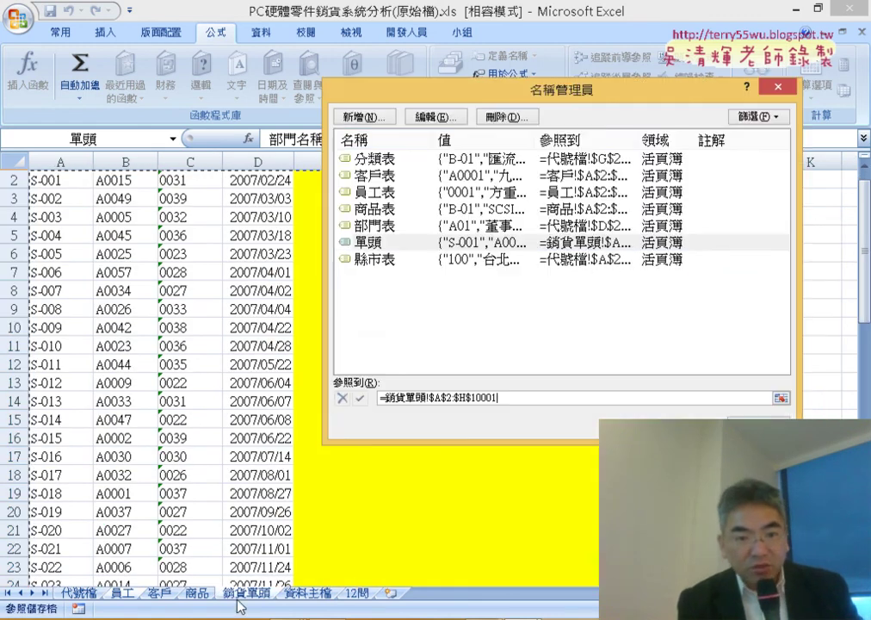
scroll(310, 301, up, 1)
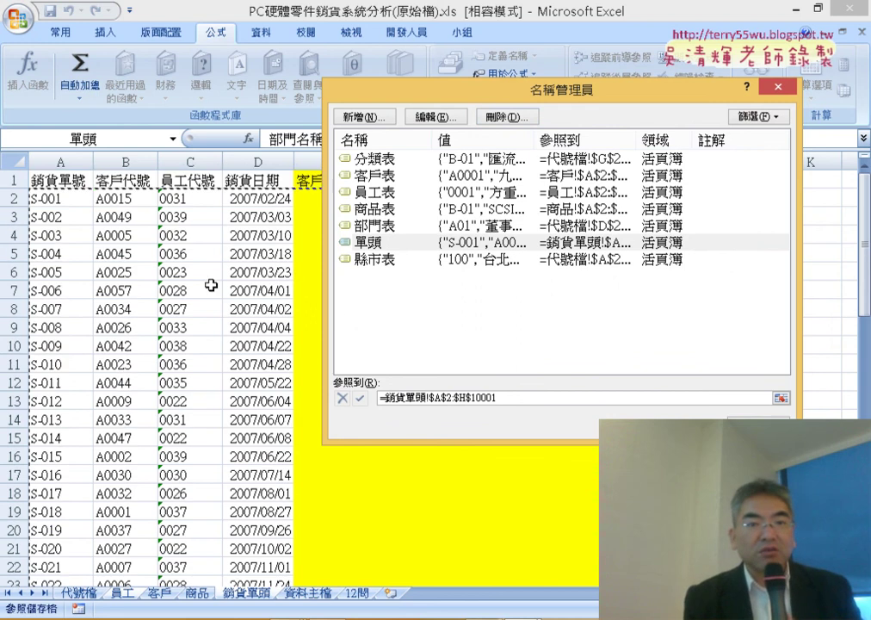
mouse_move(442, 102)
mouse_down()
mouse_move(351, 299)
mouse_move(344, 289)
mouse_up()
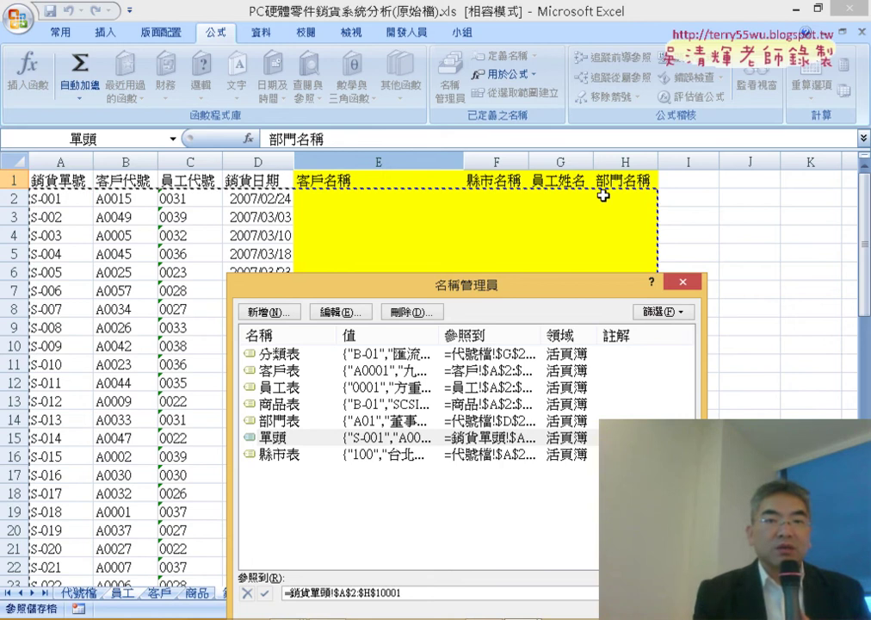
click(288, 454)
click(411, 594)
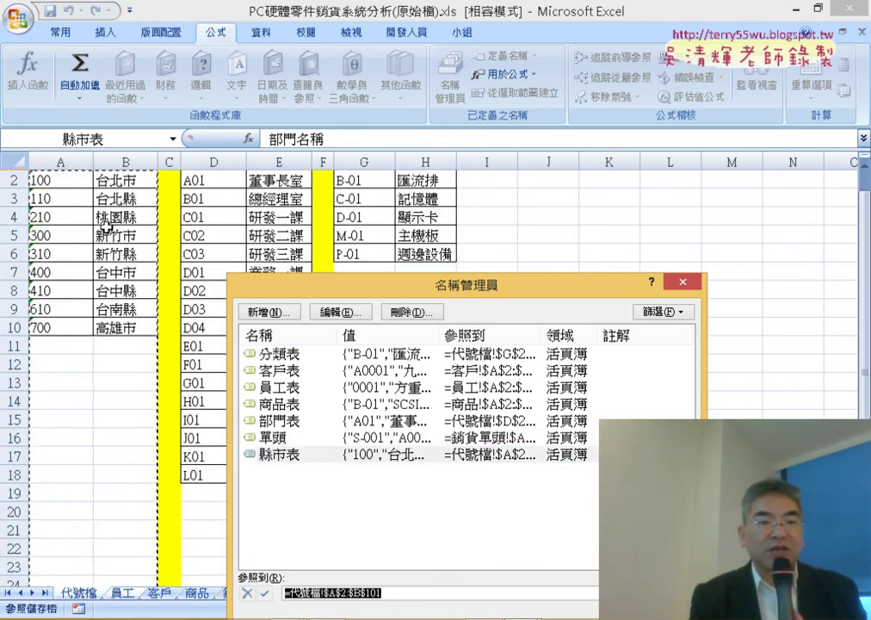
key(Escape)
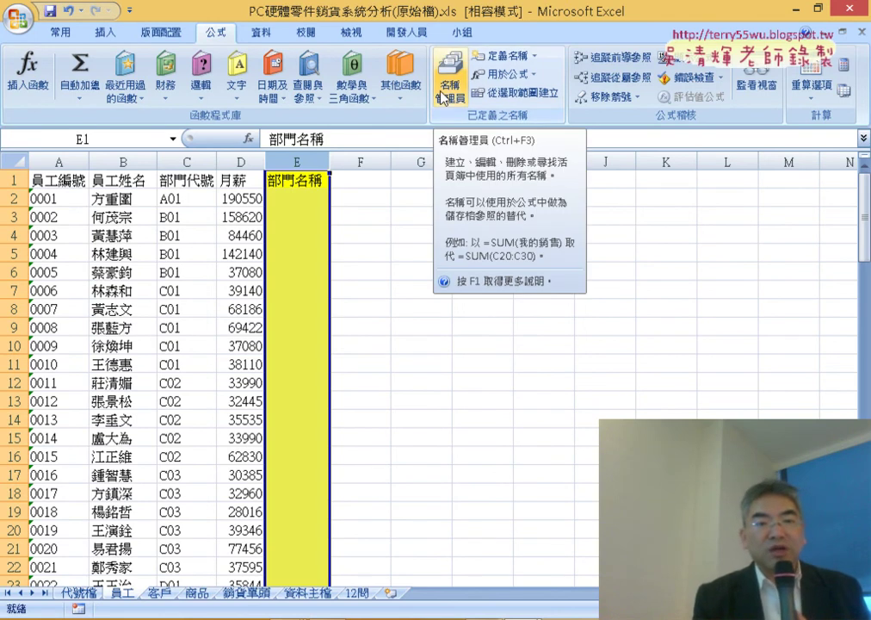
click(79, 593)
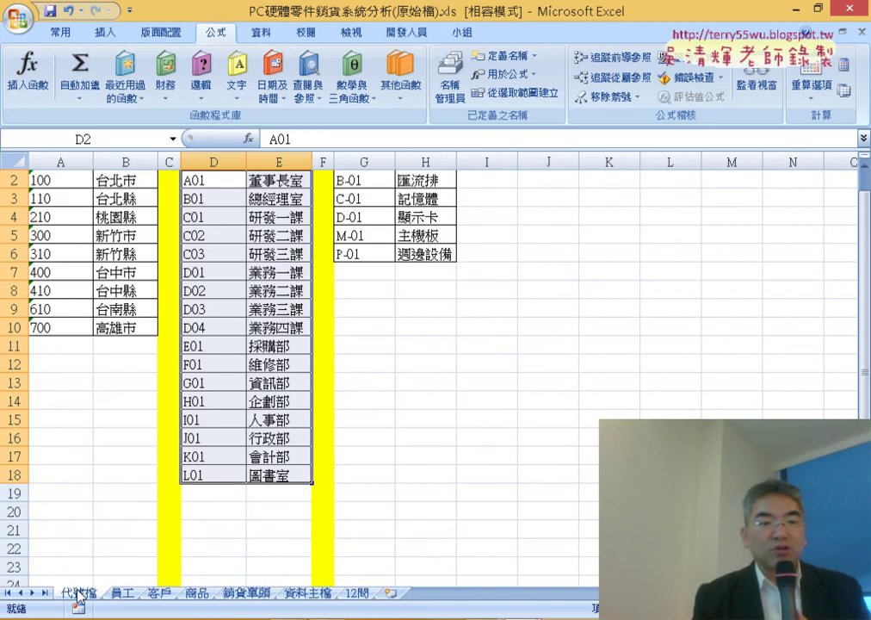
click(120, 594)
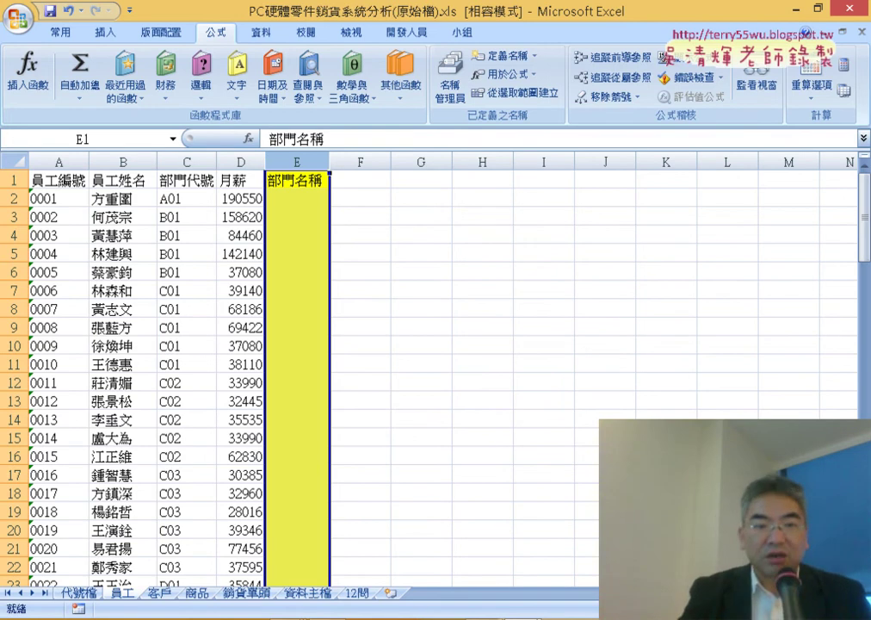
Start a function in E2 and list the 檢視與參照 functions down to VLOOKUP.
click(301, 196)
click(248, 138)
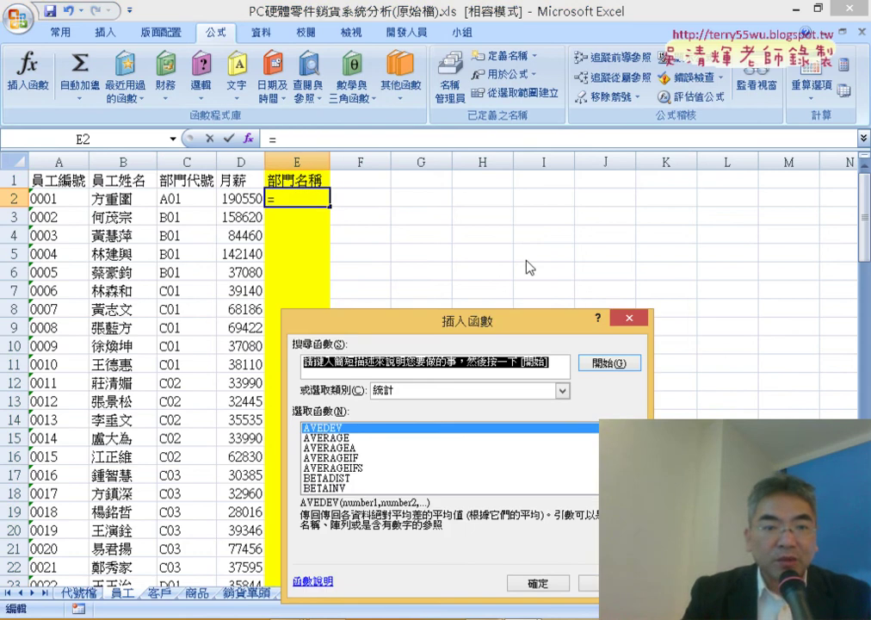
drag(521, 321, 652, 28)
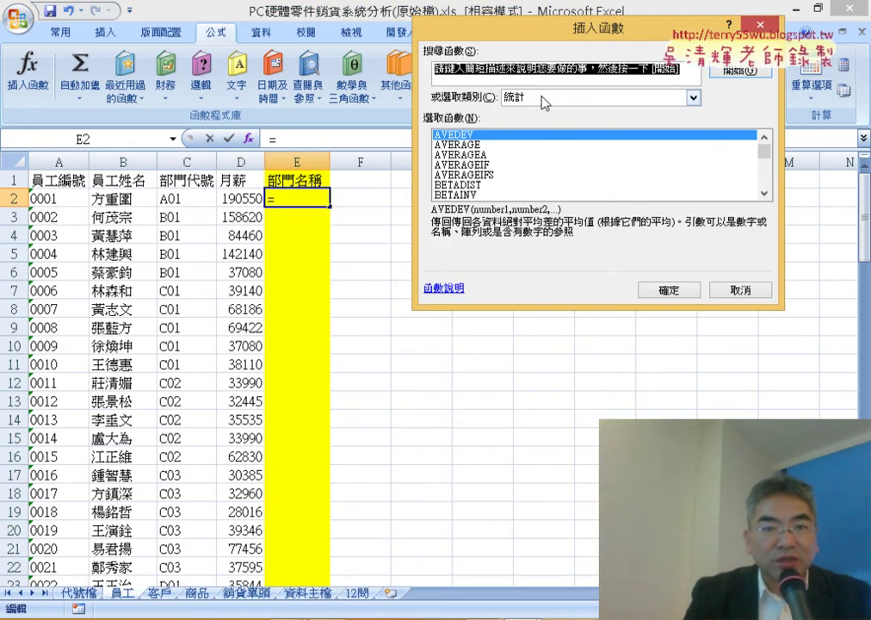
click(560, 97)
click(579, 170)
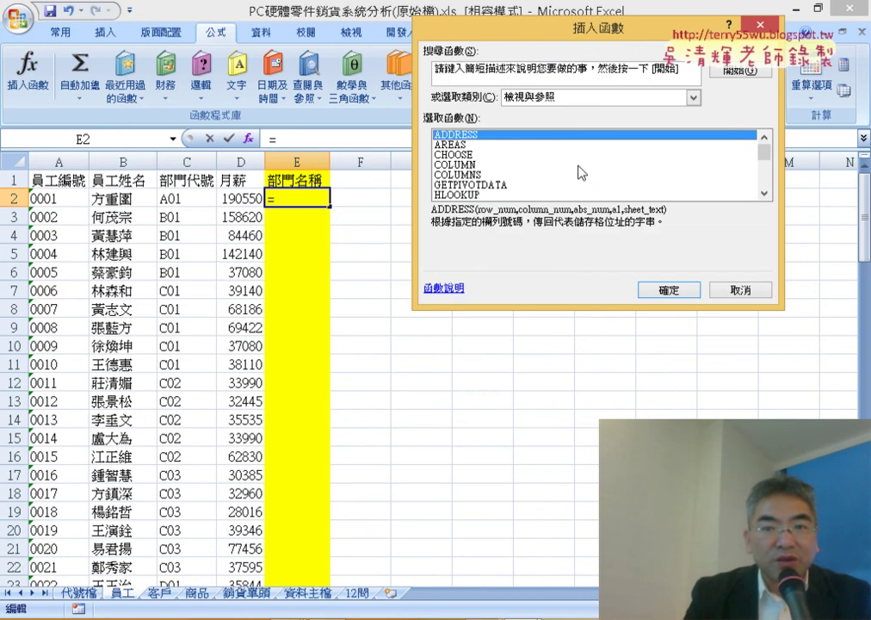
drag(771, 153, 766, 211)
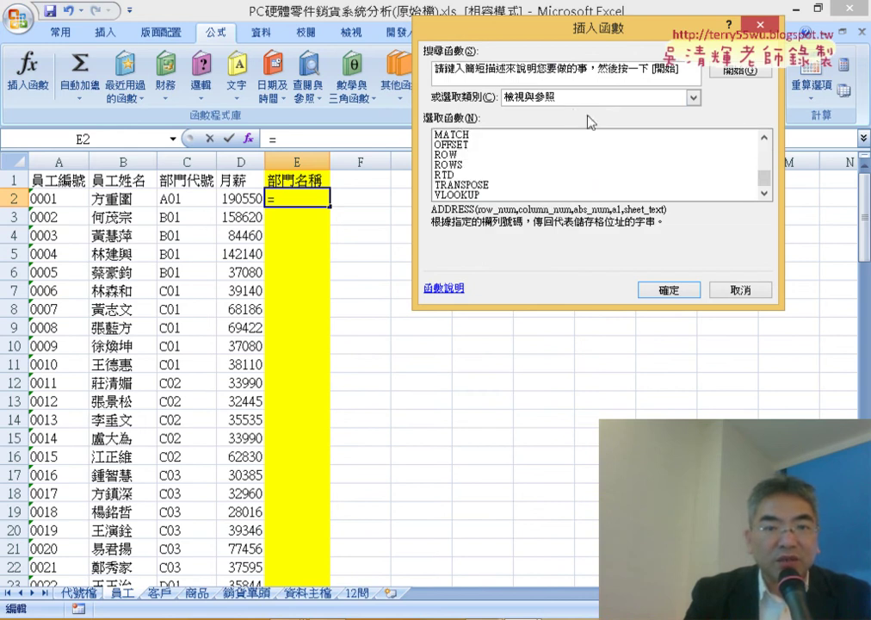
Insert VLOOKUP in E2 with lookup value C2 and the 部門表 name pasted via F3.
double_click(469, 194)
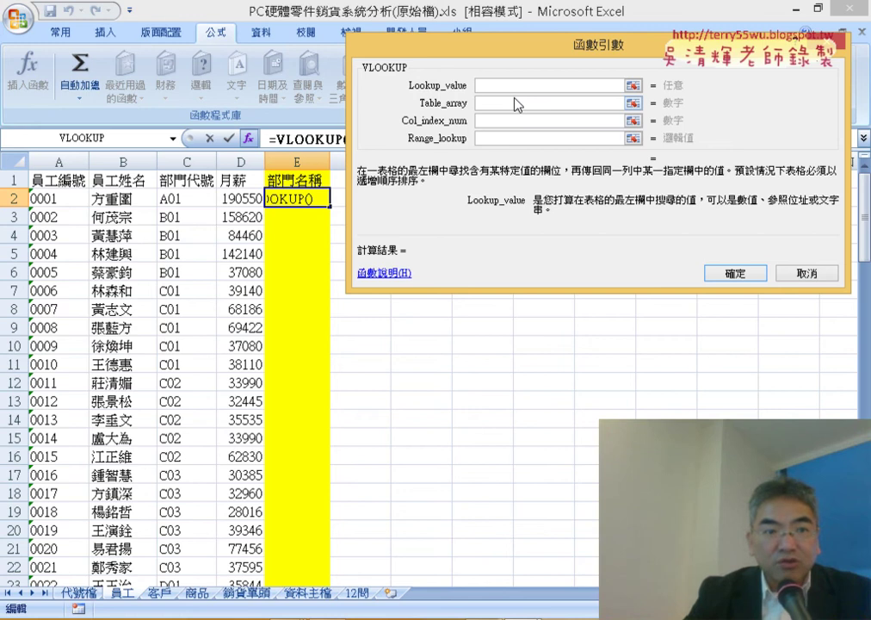
click(194, 198)
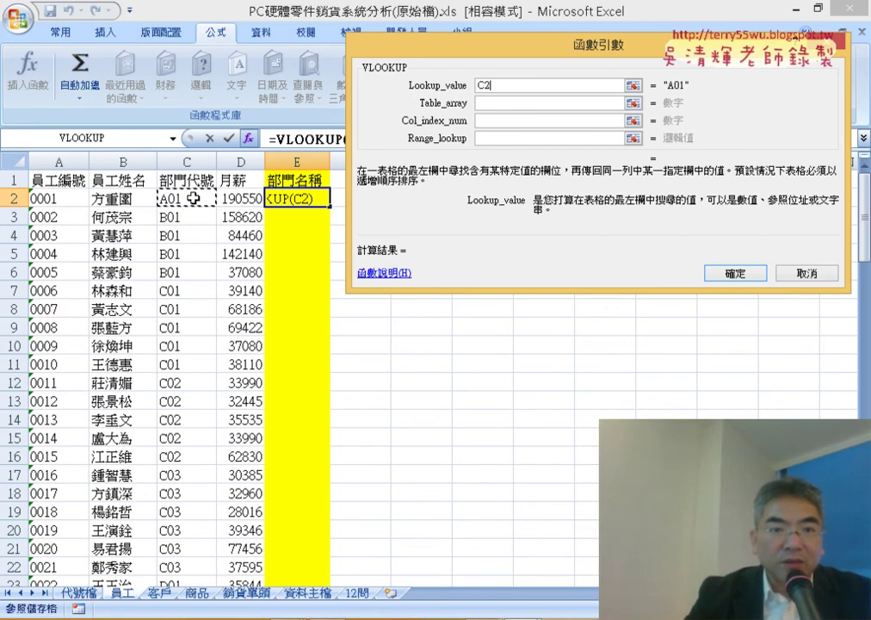
click(517, 101)
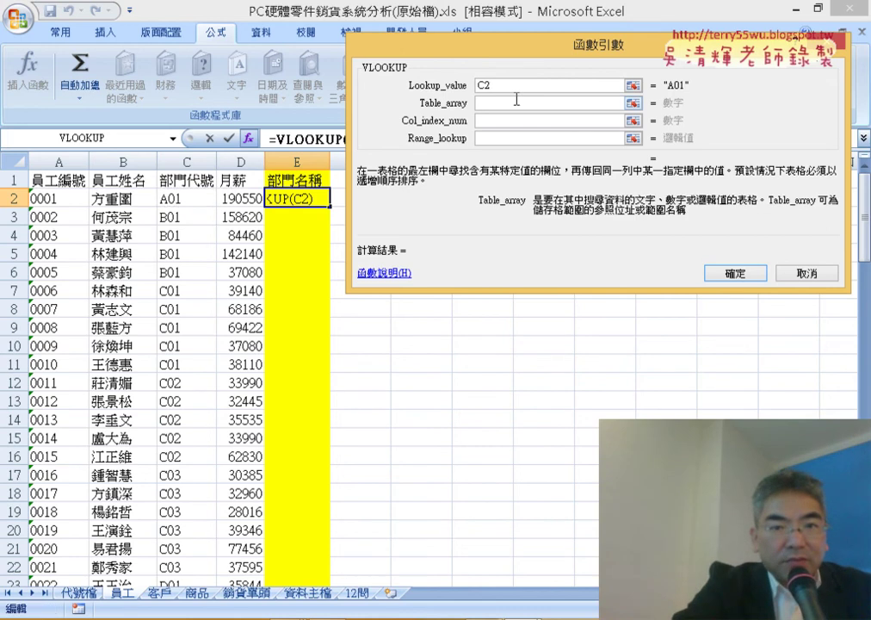
key(F3)
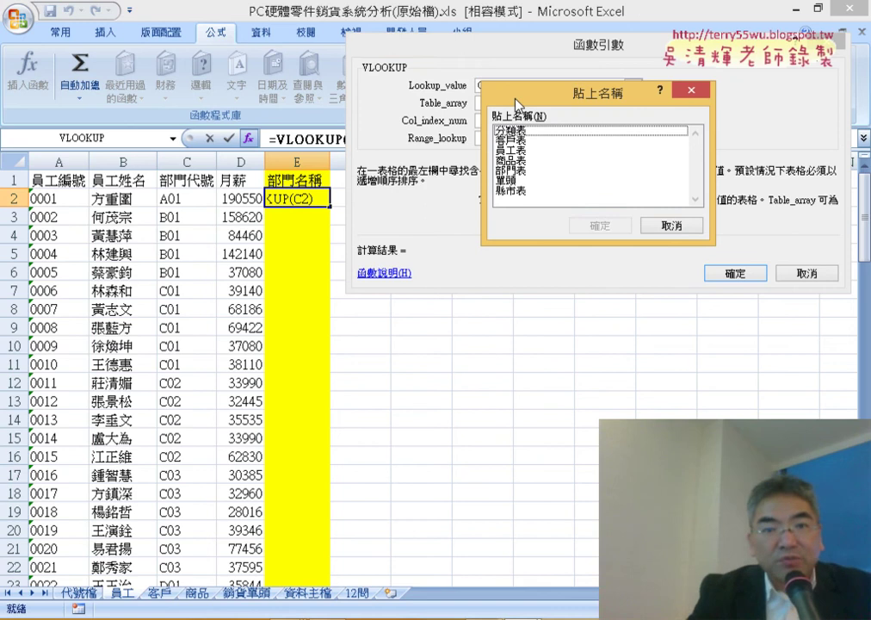
click(525, 171)
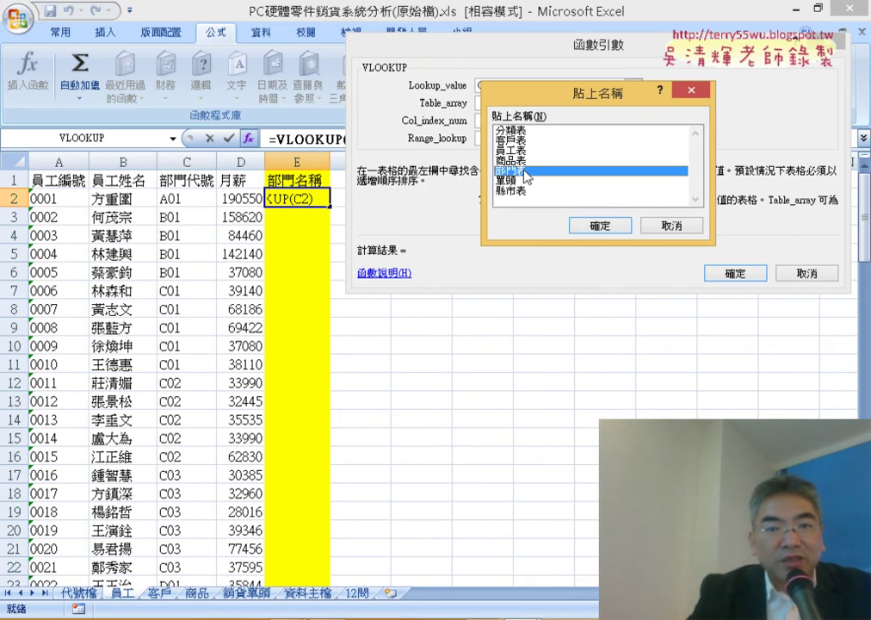
click(596, 226)
Set column 2 and match 0 to finish =VLOOKUP(C2,部門表,2,0), returning 董事長室.
click(534, 128)
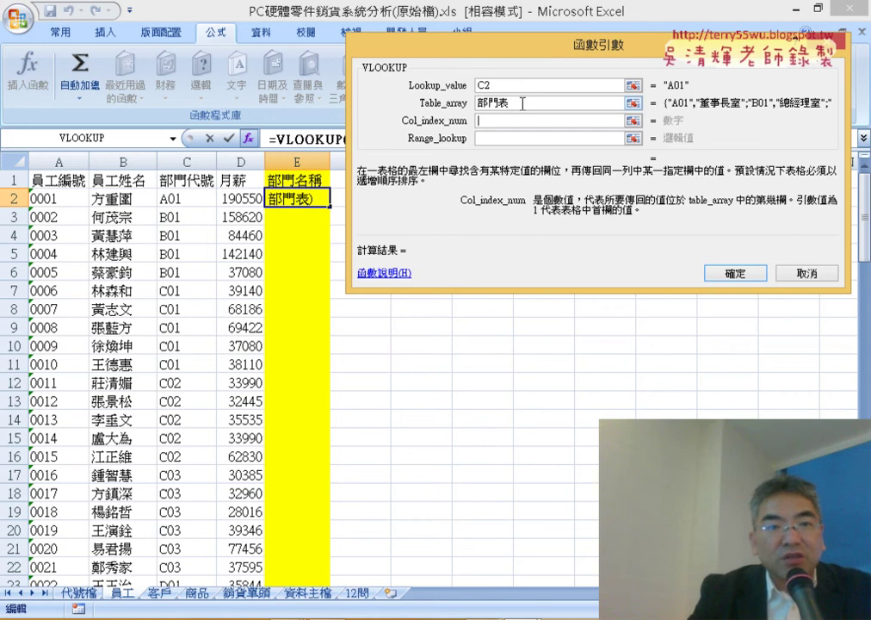
click(523, 104)
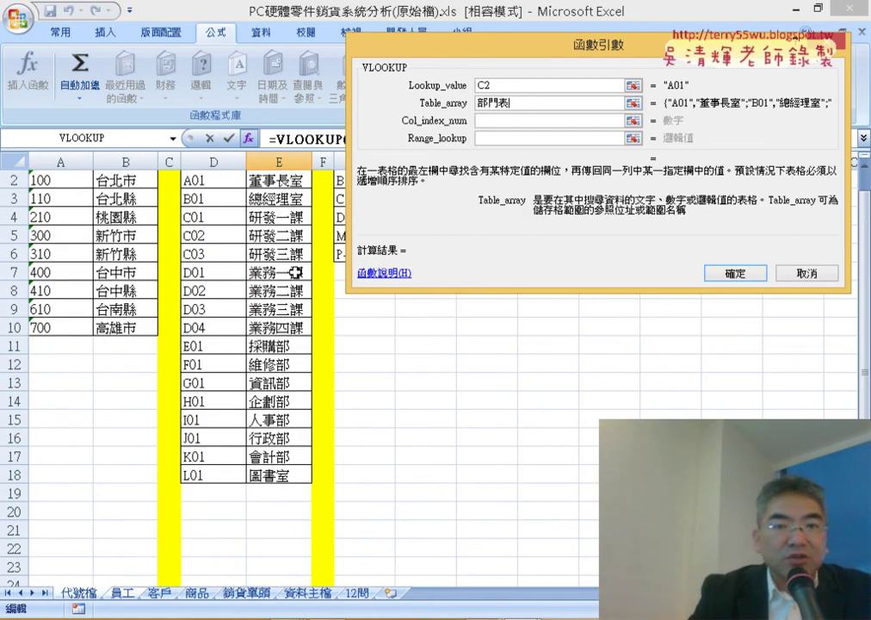
click(487, 123)
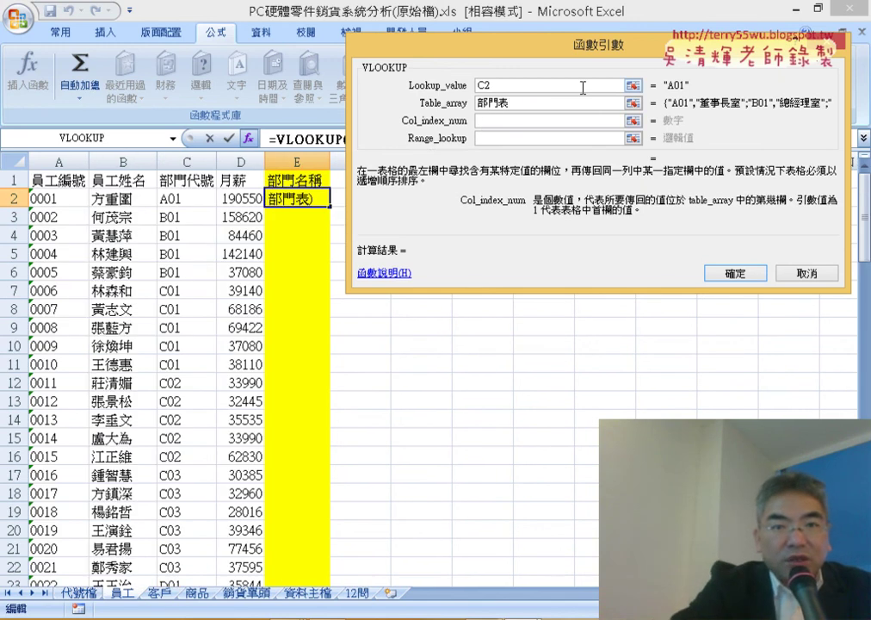
text(22)
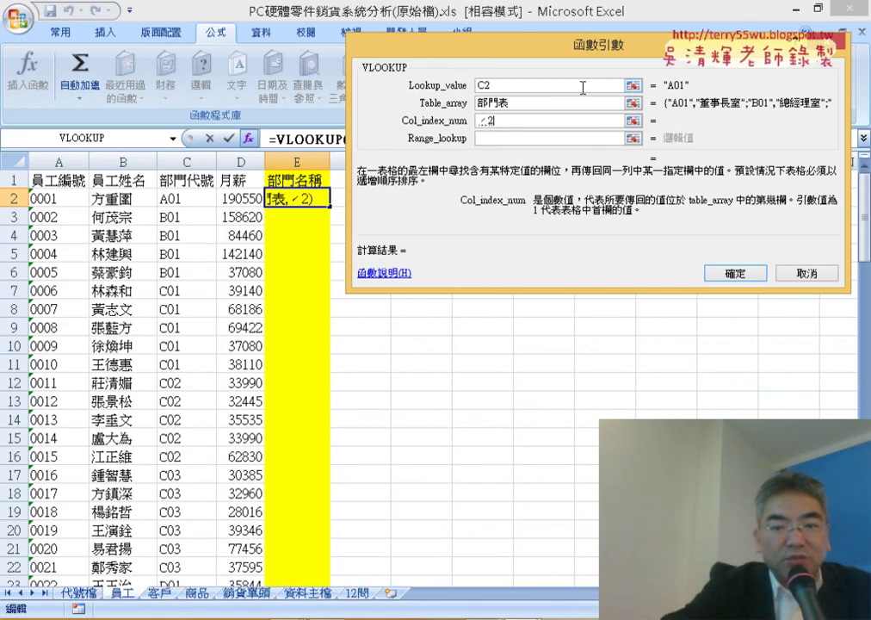
text(2)
key(BackSpace)
key(BackSpace)
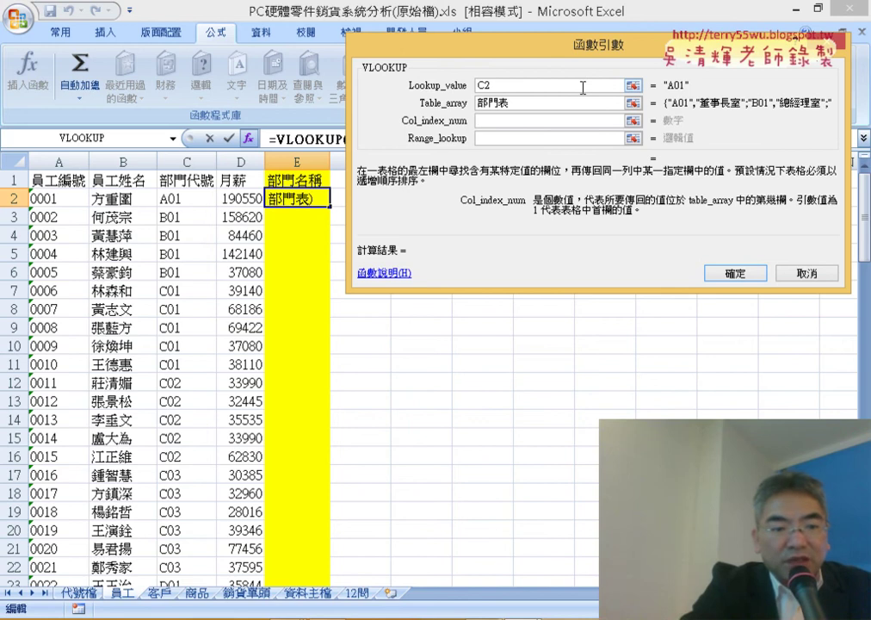
text(2)
key(Tab)
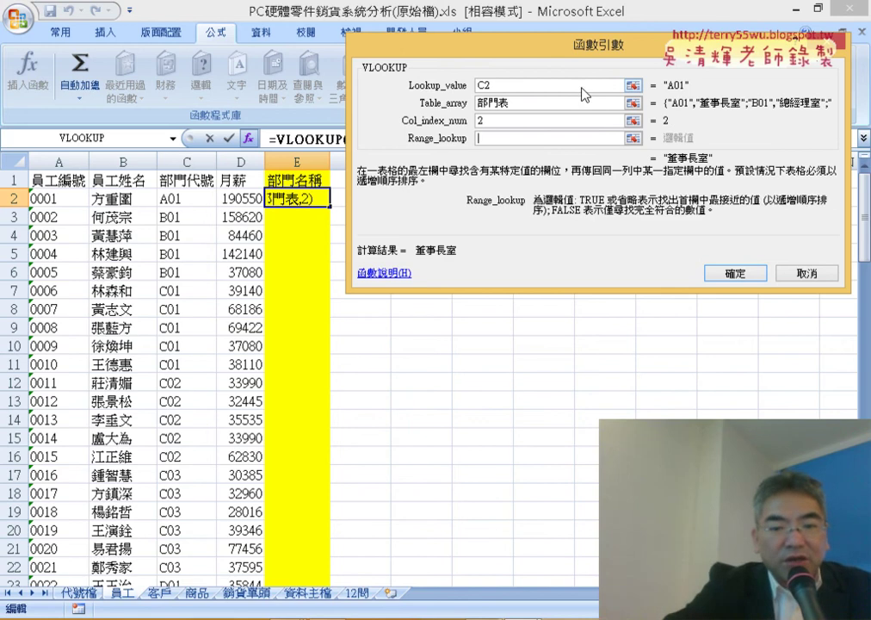
text(0)
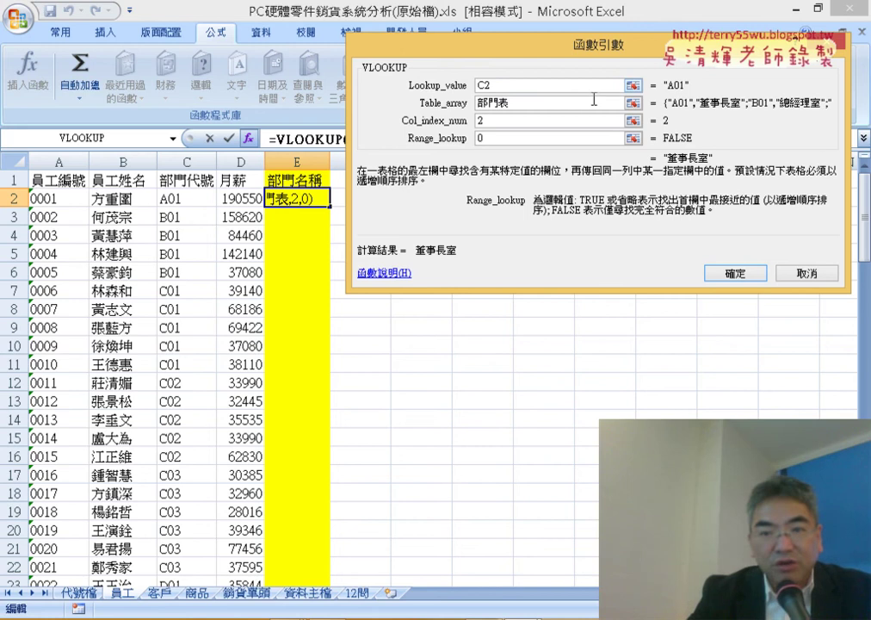
click(735, 274)
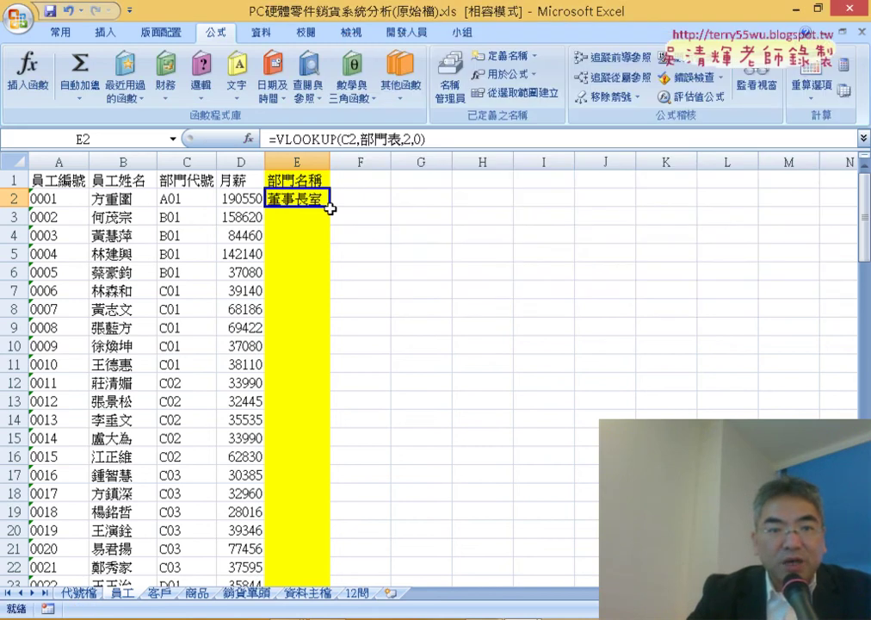
Fill the 部門名稱 formula down column E for all employees, then go to the 客戶 sheet.
double_click(330, 206)
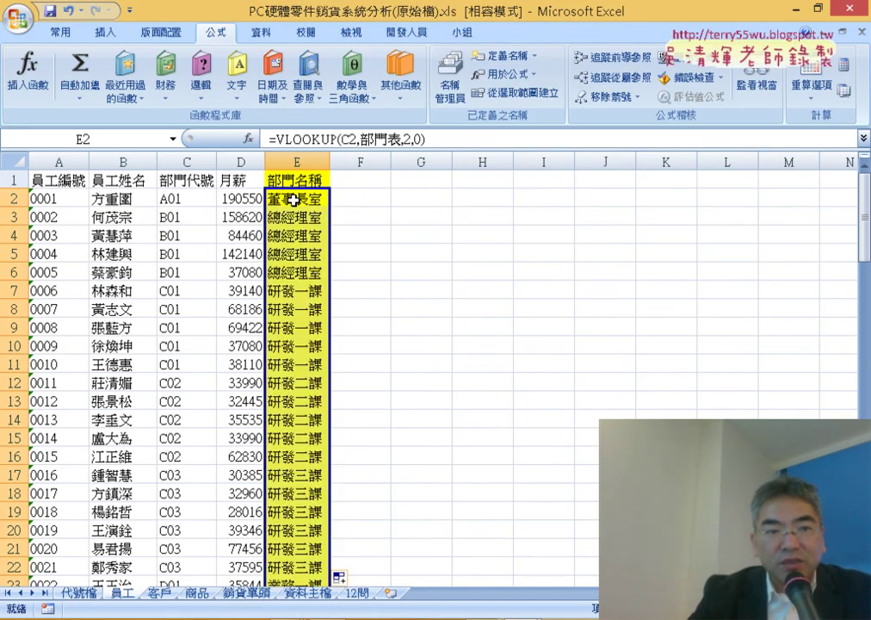
click(186, 159)
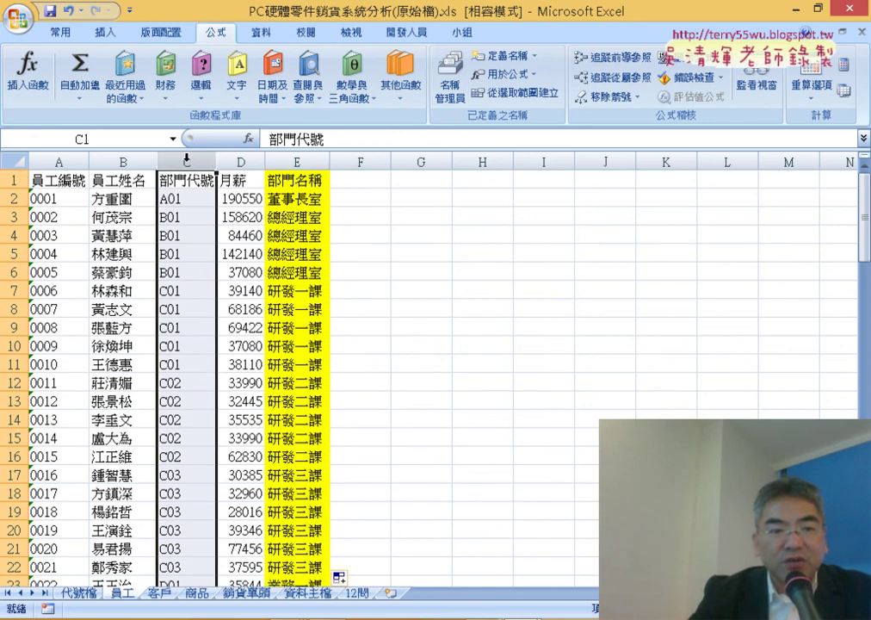
click(160, 593)
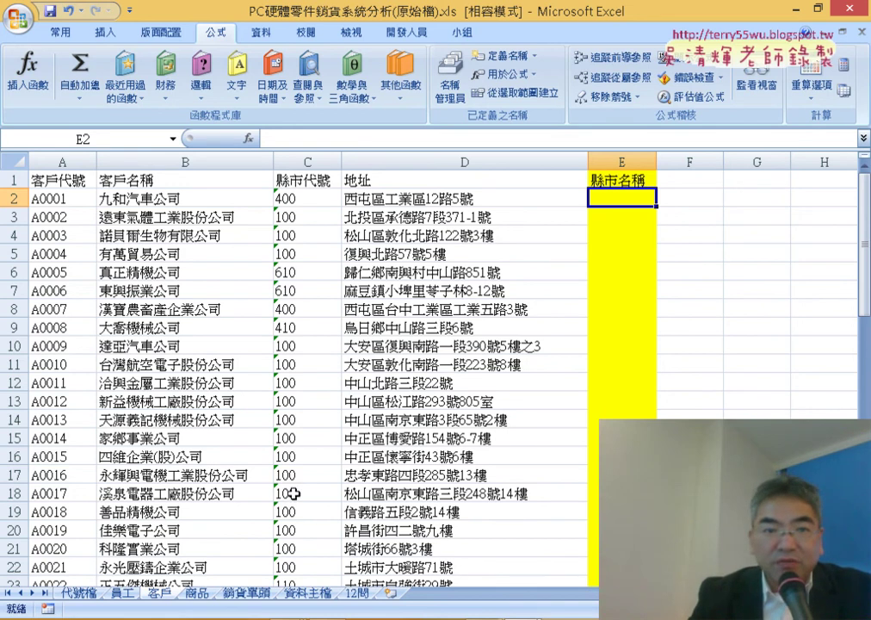
Start a VLOOKUP in the 客戶 sheet's E2 with table 縣市表 and lookup value C2.
click(248, 138)
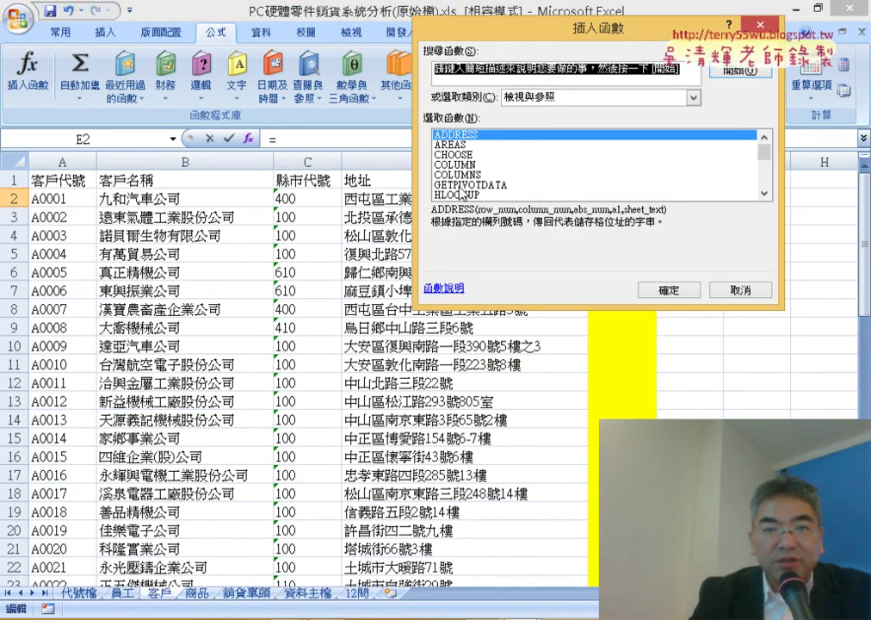
scroll(594, 164, down, 4)
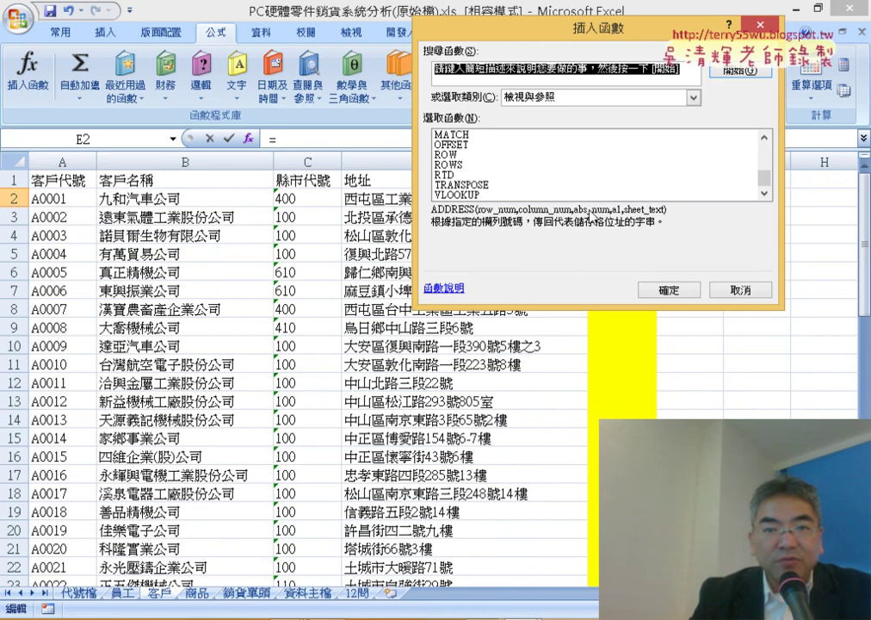
double_click(560, 196)
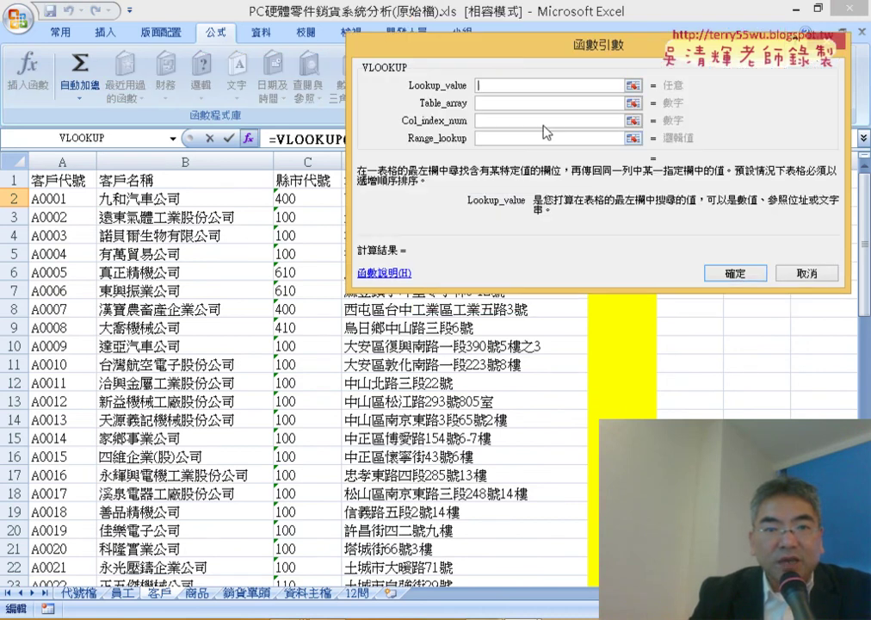
drag(616, 34, 386, 265)
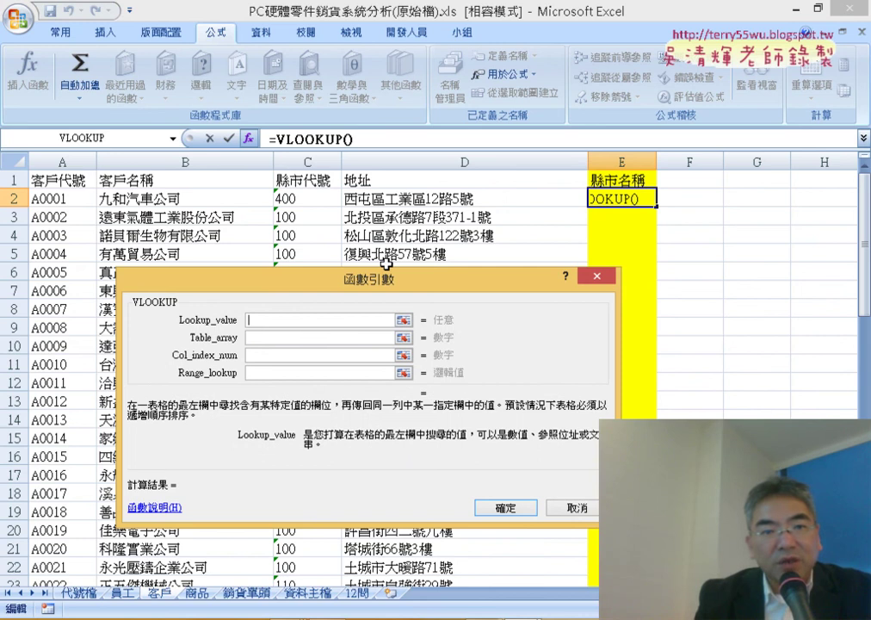
click(297, 340)
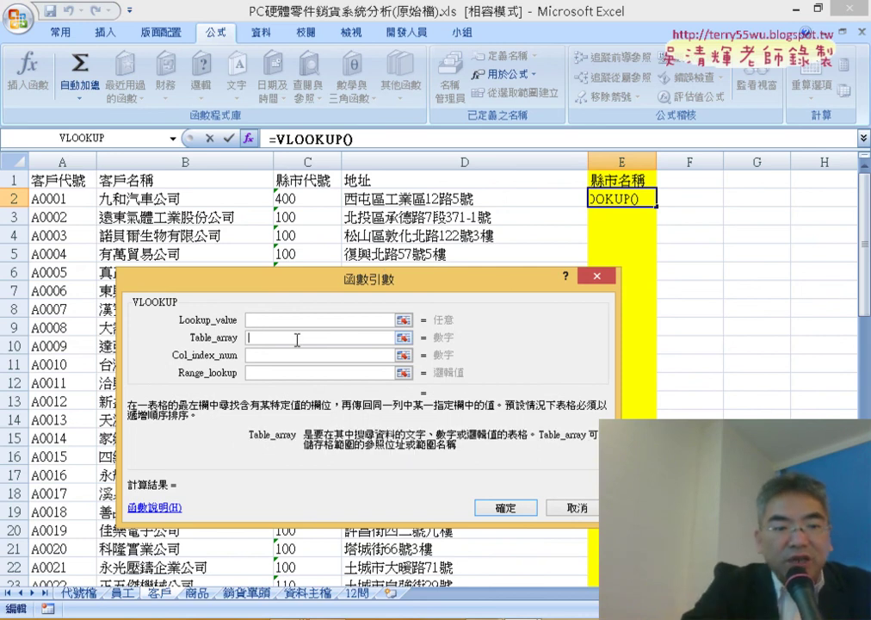
key(F3)
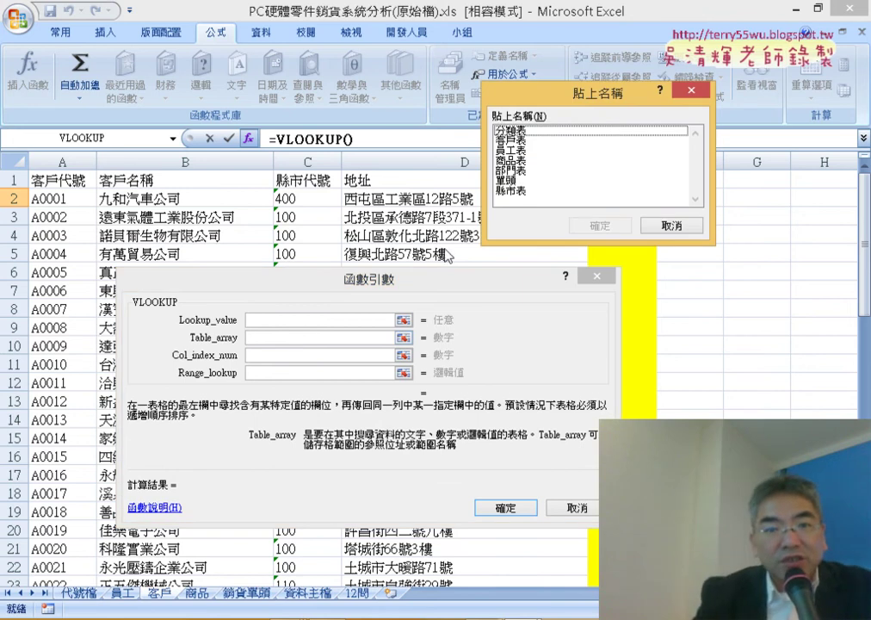
click(514, 191)
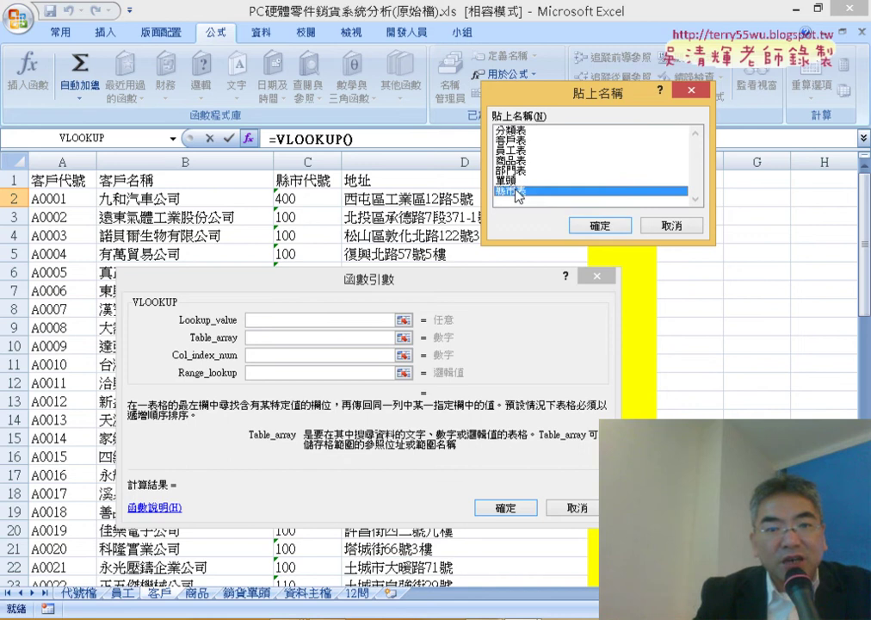
click(601, 225)
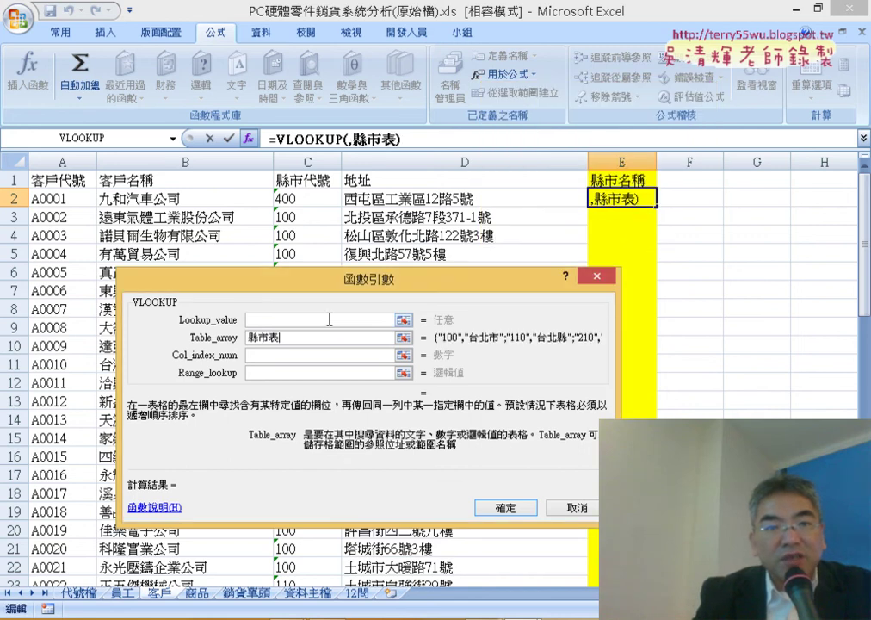
click(329, 319)
click(306, 199)
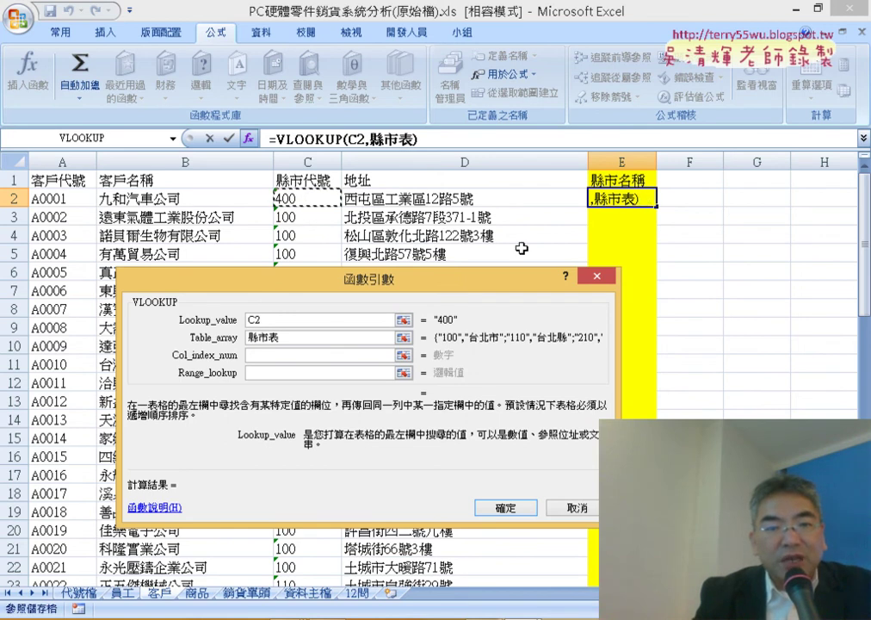
Finish =VLOOKUP(C2,縣市表,2,0), fill it down 縣市名稱, and switch to the 商品 sheet.
click(314, 354)
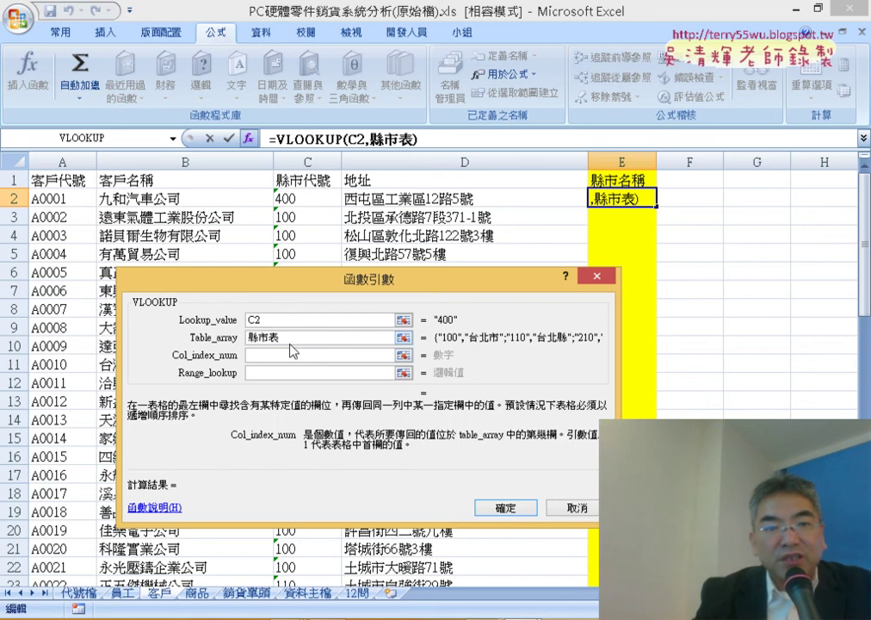
click(284, 338)
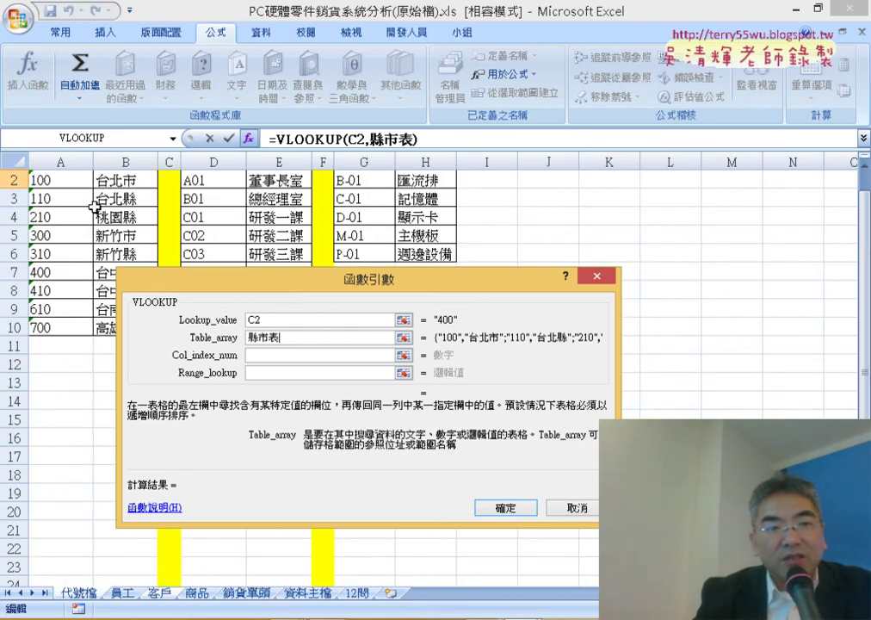
scroll(95, 205, up, 1)
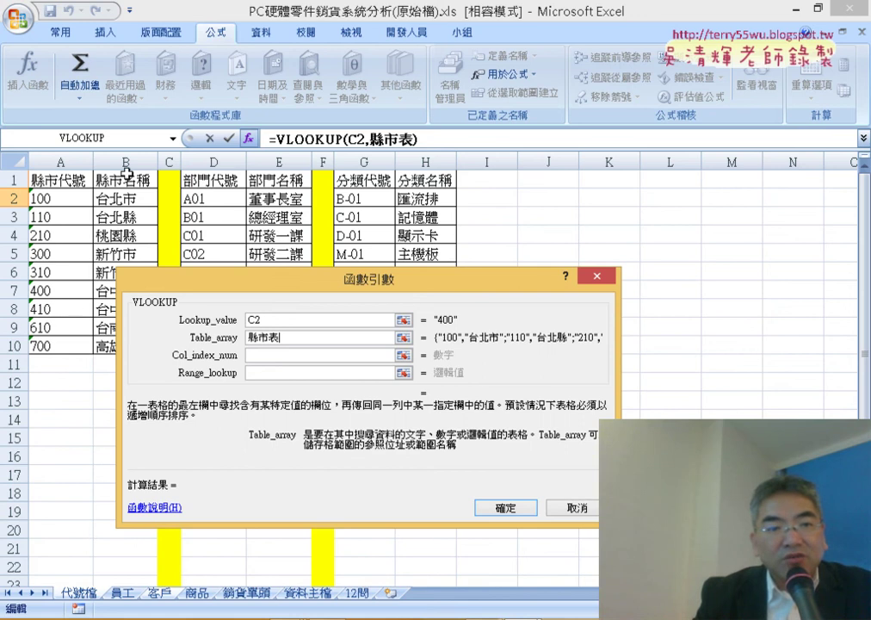
click(269, 354)
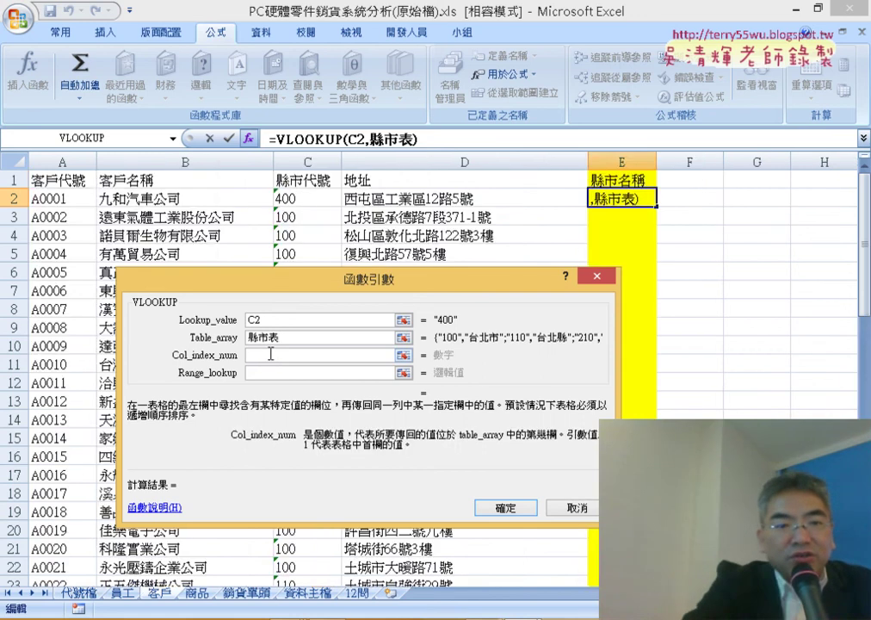
text(2)
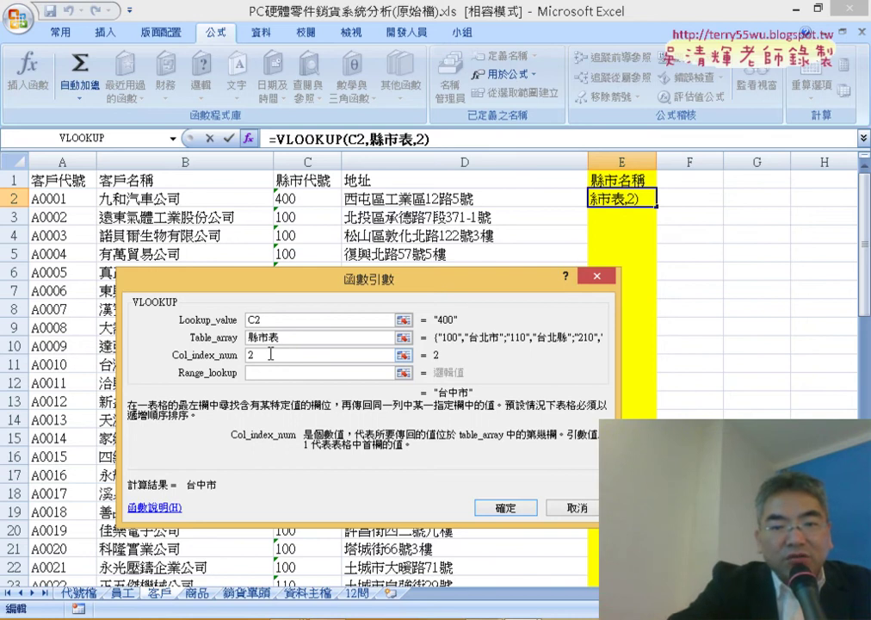
key(Tab)
text(0)
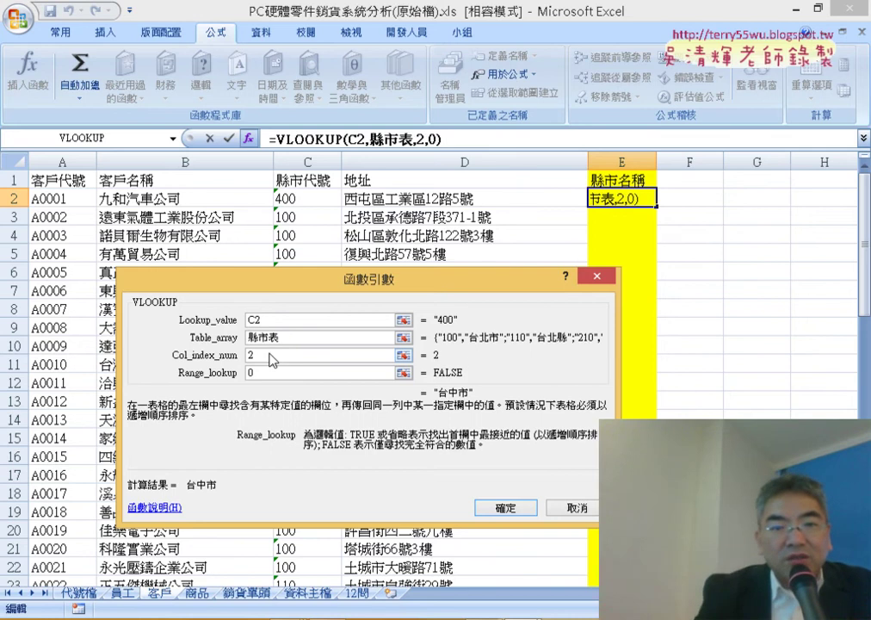
click(506, 508)
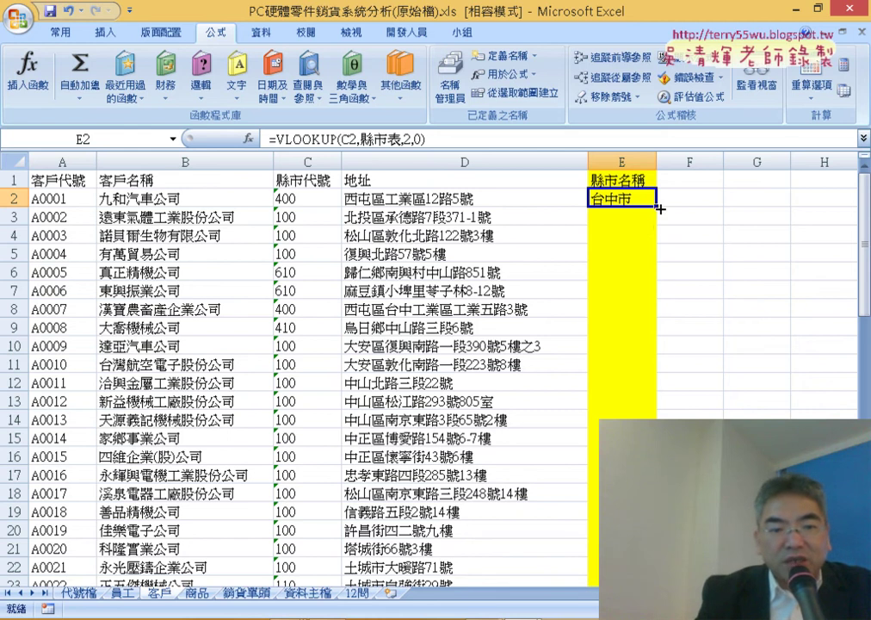
double_click(658, 207)
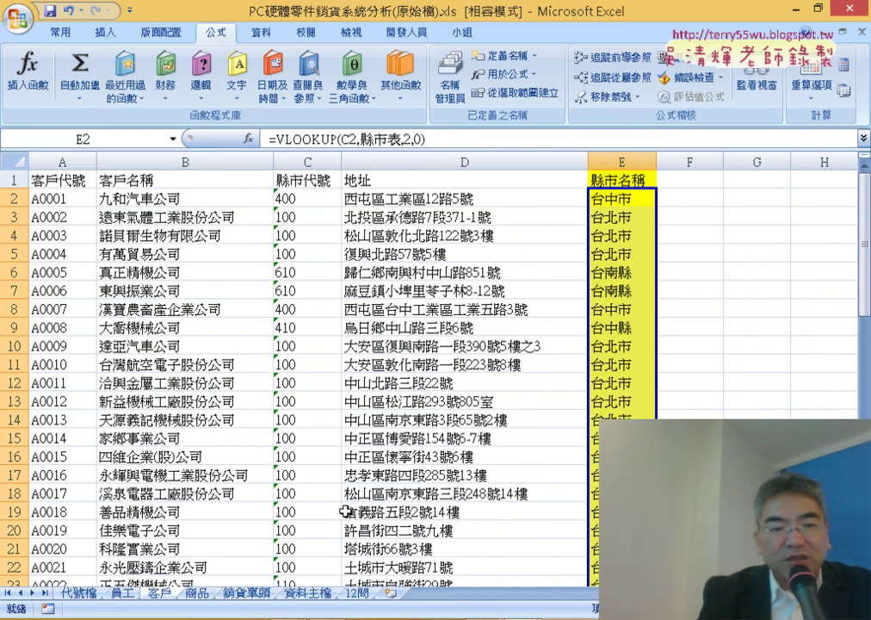
click(198, 594)
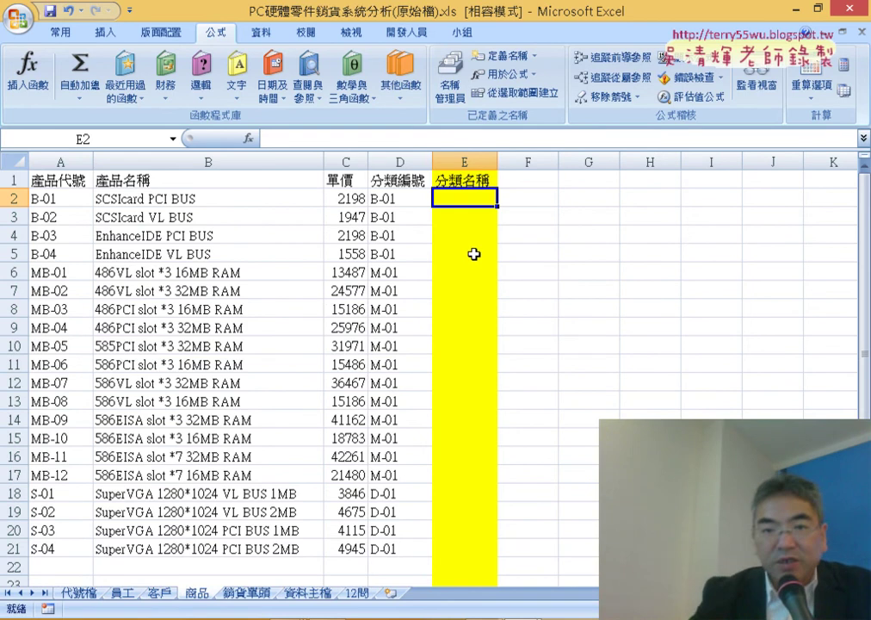
Pick VLOOKUP from Recently Used for E2 and paste 分類表 as its table via F3.
click(248, 138)
click(394, 334)
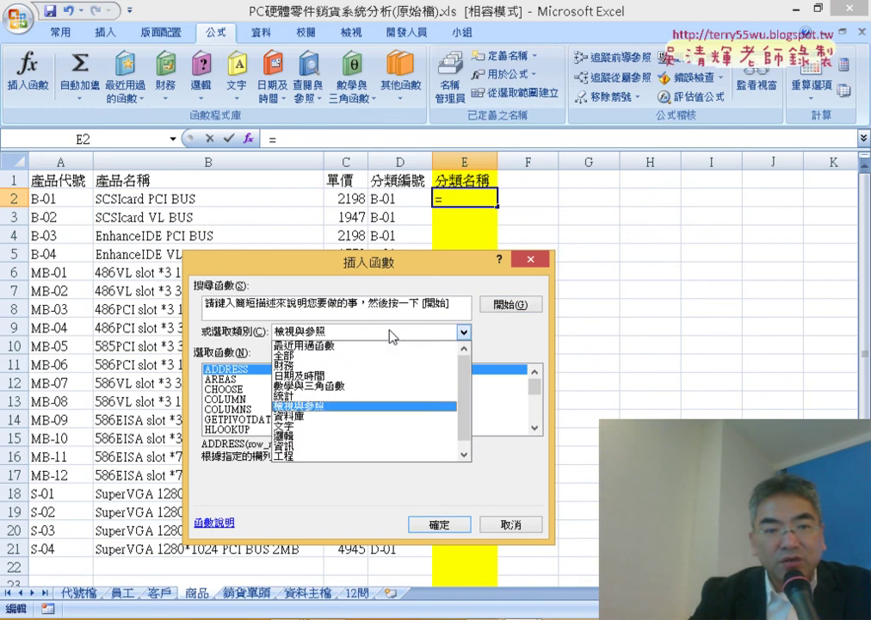
click(391, 354)
click(389, 336)
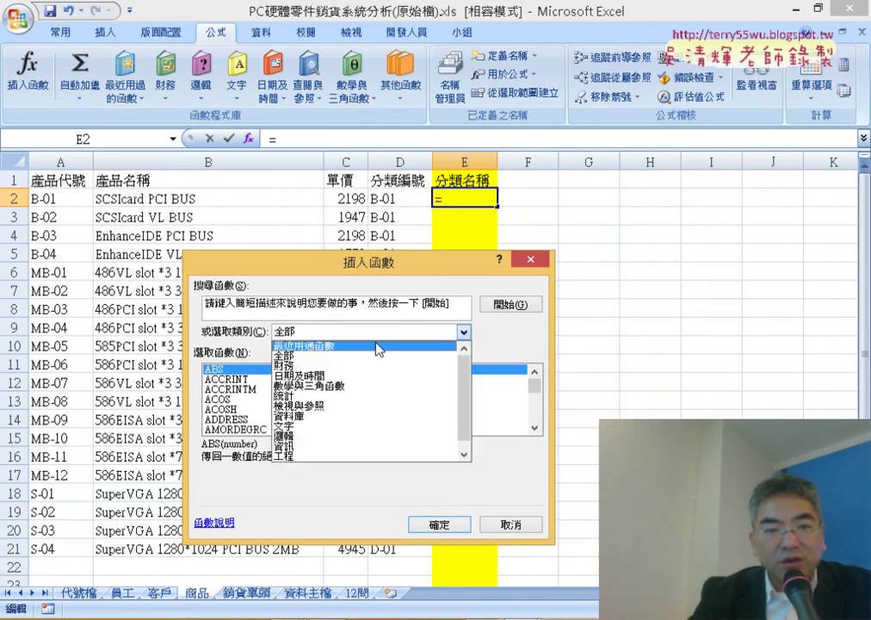
click(431, 346)
double_click(291, 373)
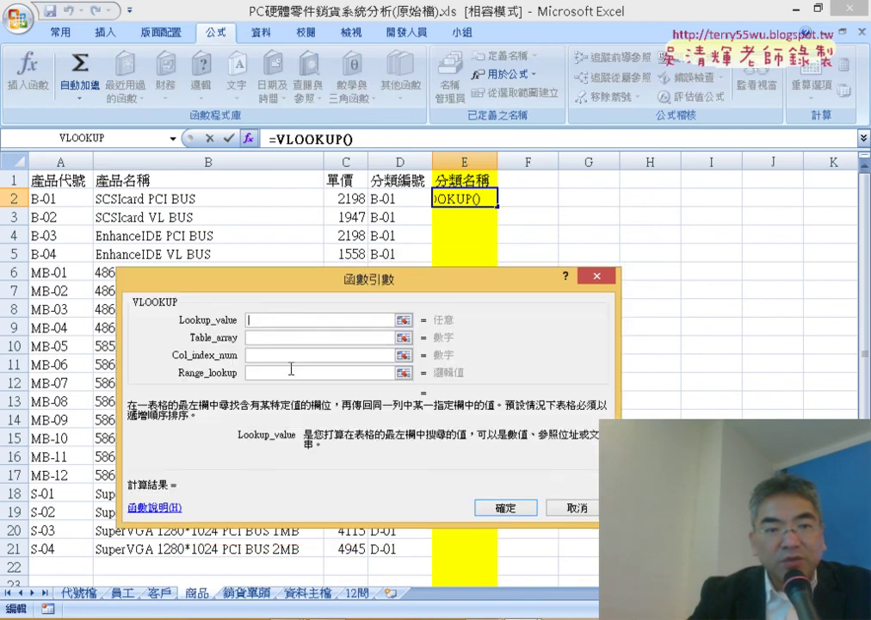
drag(298, 293, 435, 280)
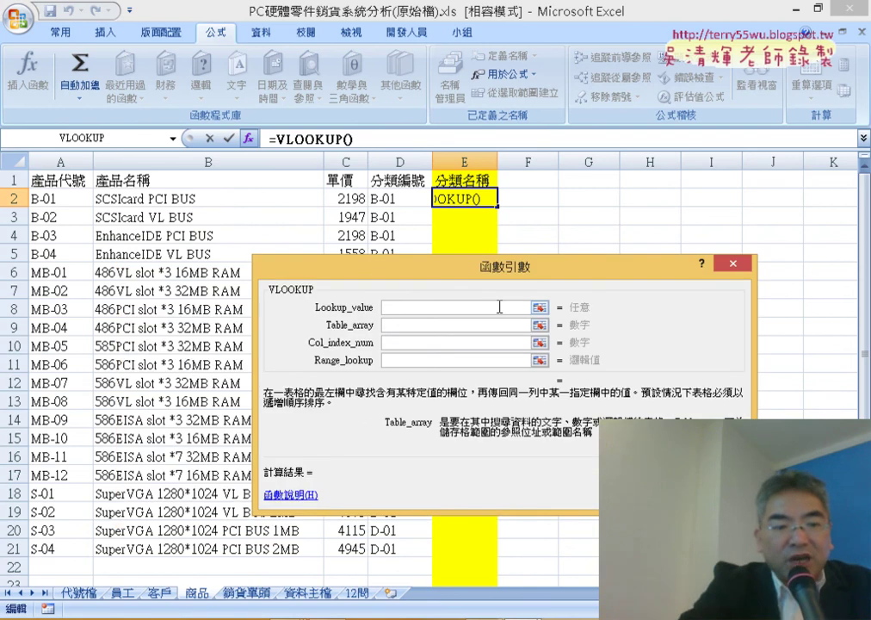
key(F3)
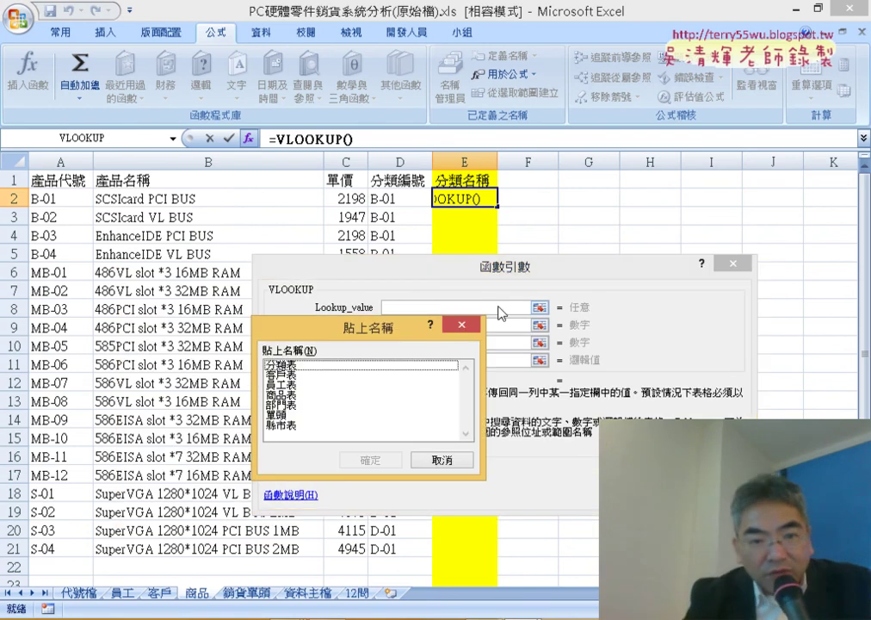
click(291, 365)
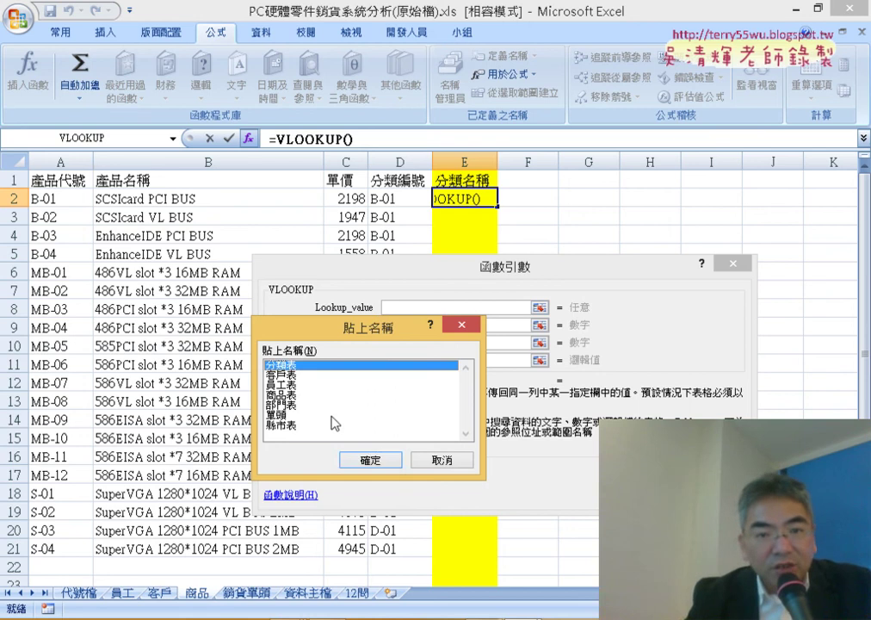
click(381, 460)
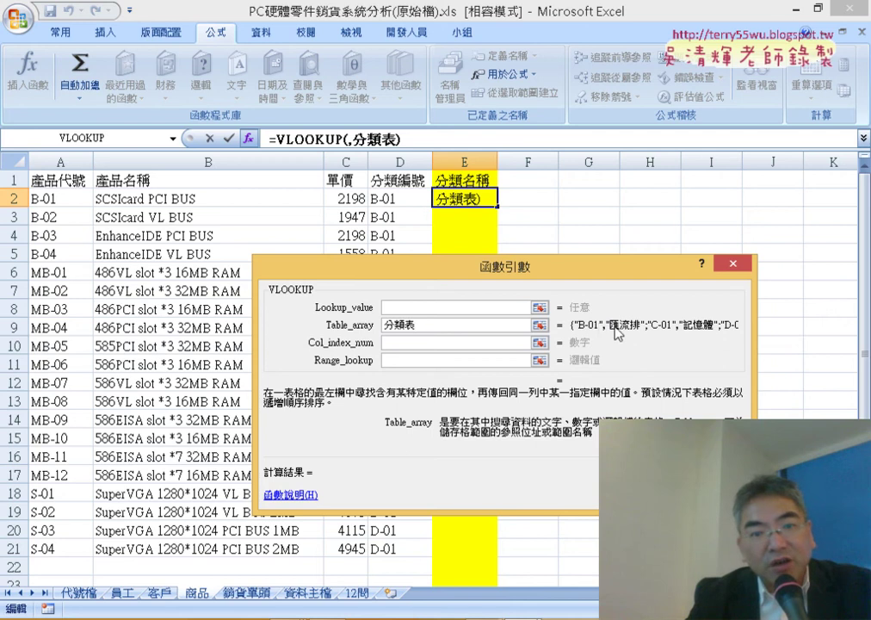
Complete =VLOOKUP(A2,分類表,2,0) in E2 and fill it down to E21.
click(431, 343)
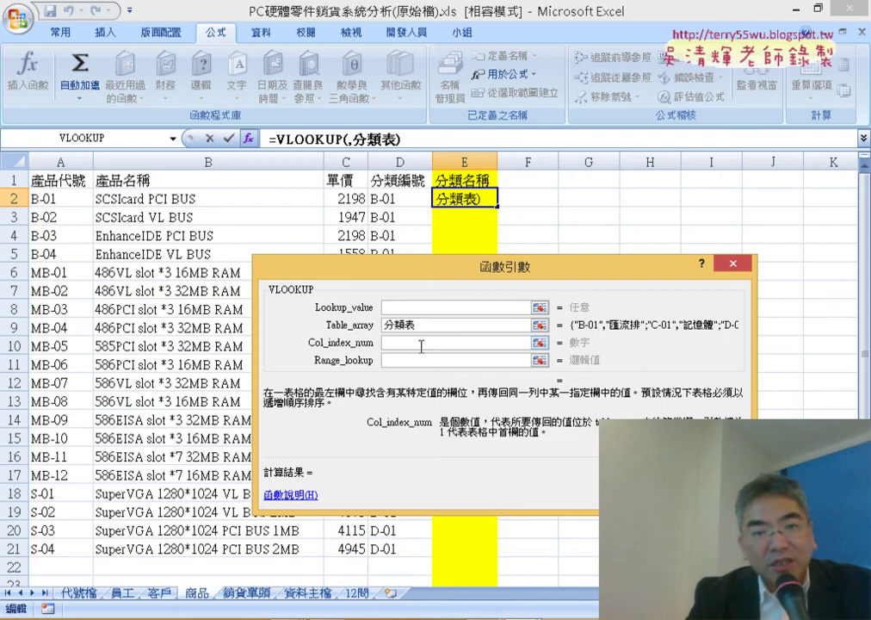
click(435, 328)
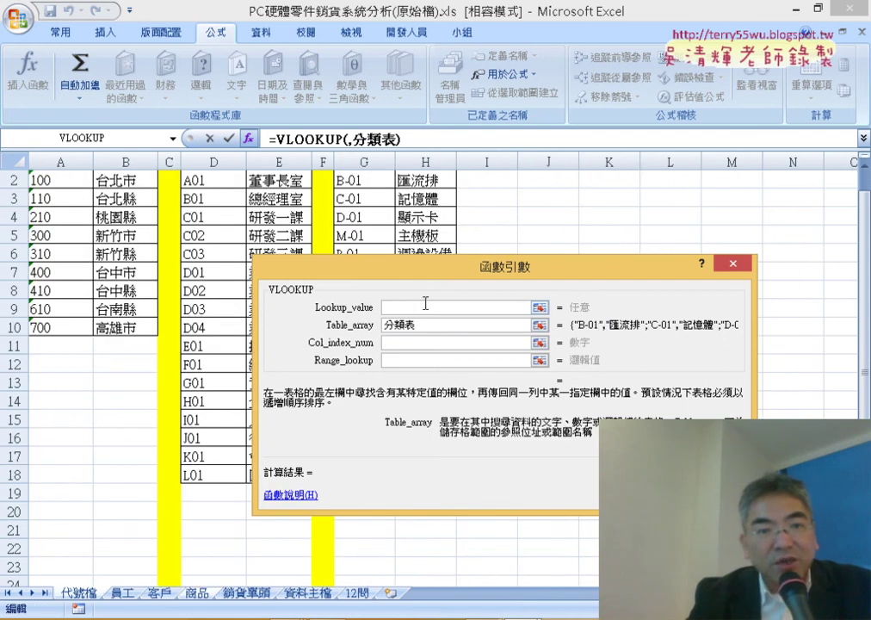
scroll(402, 245, up, 1)
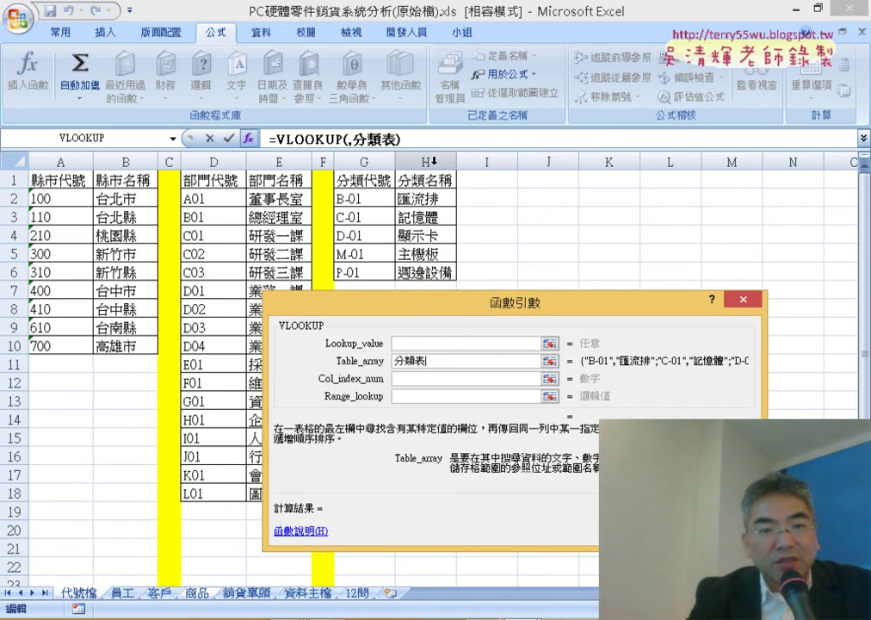
click(429, 345)
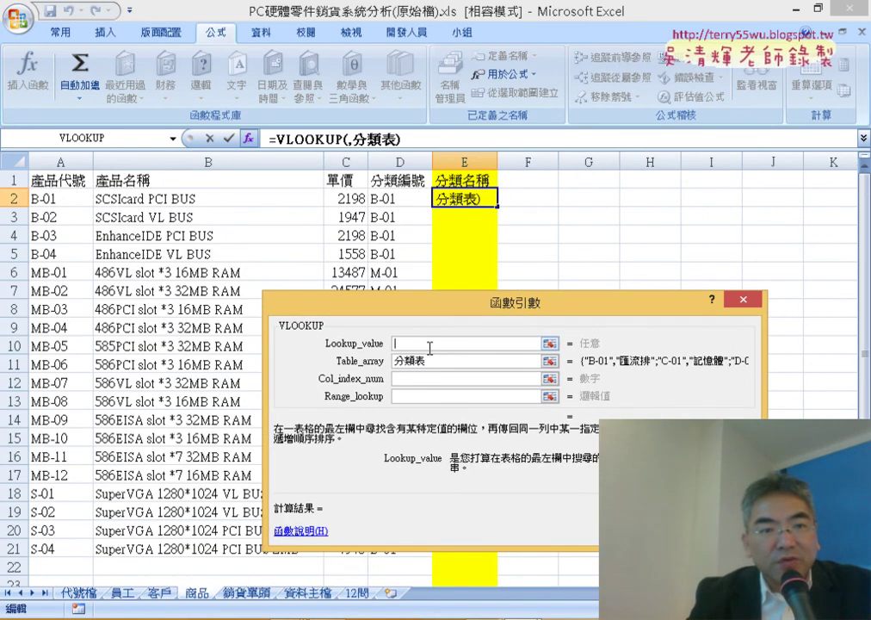
click(51, 206)
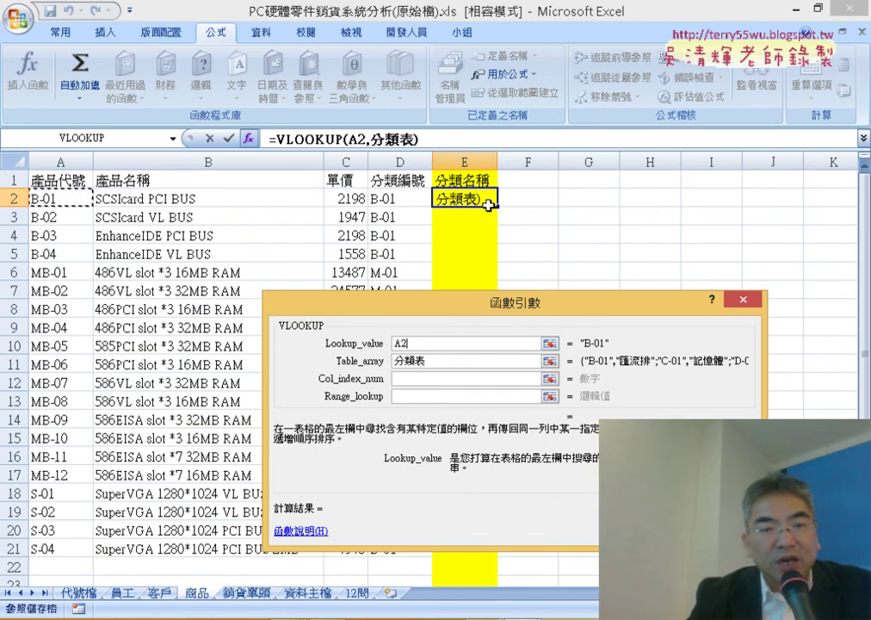
key(Tab)
key(Tab)
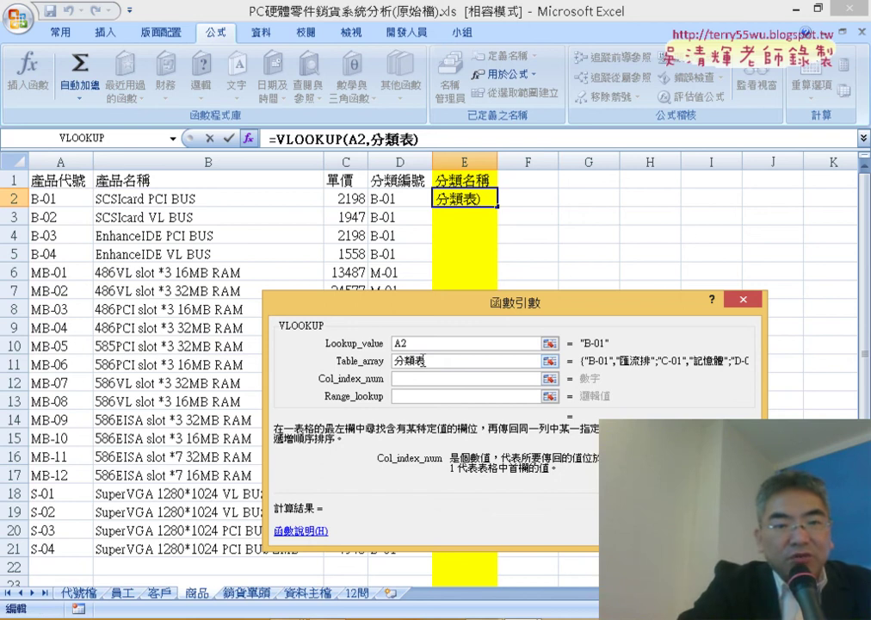
text(2)
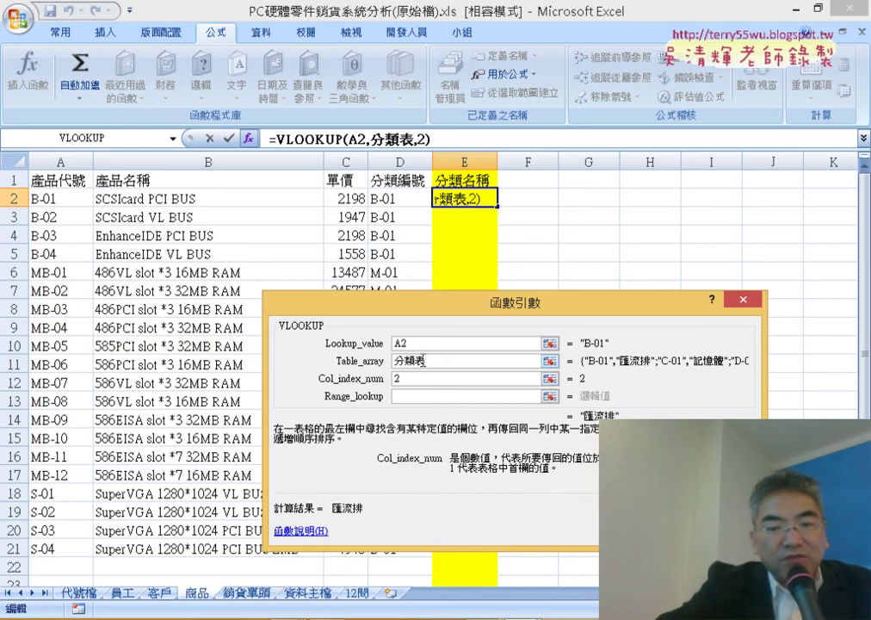
key(Tab)
text(0)
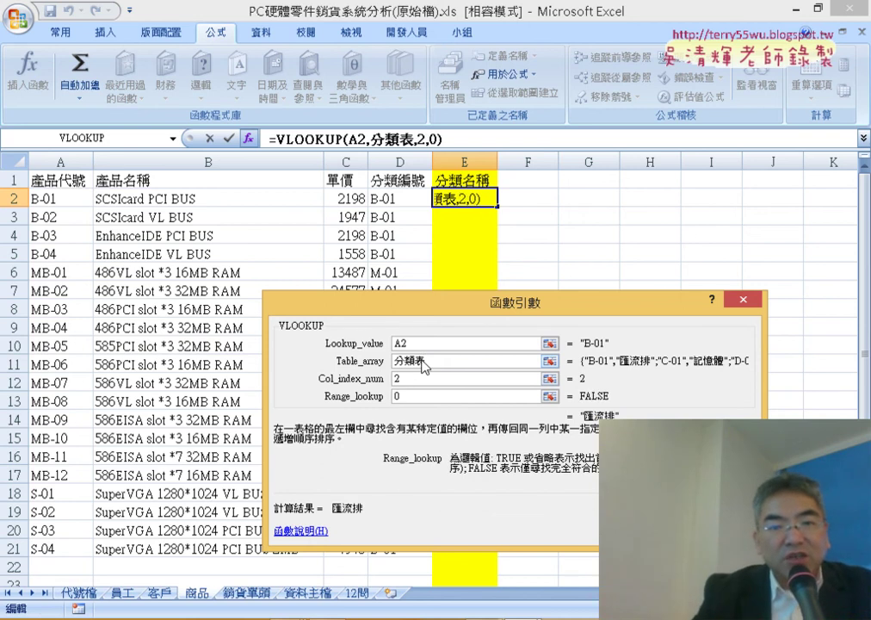
key(Return)
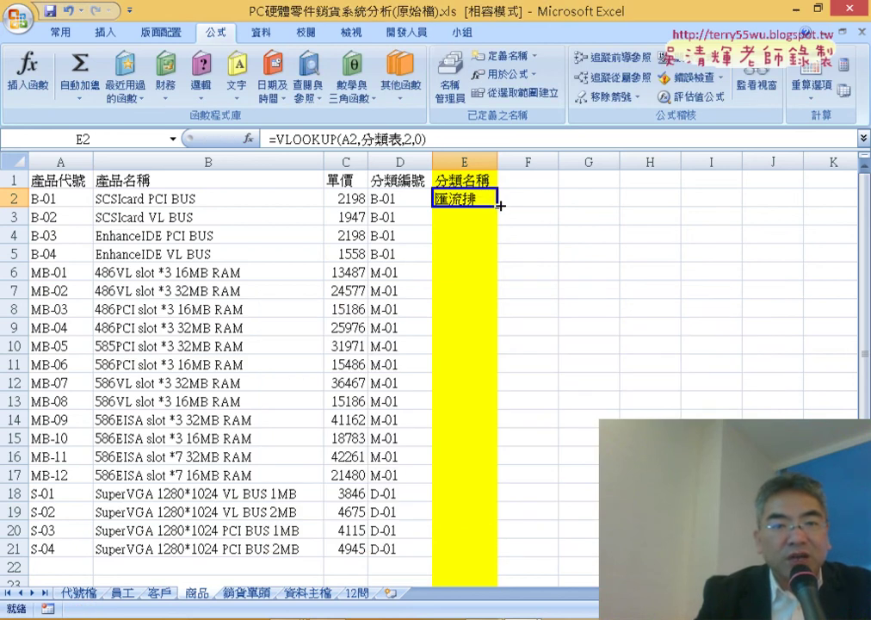
double_click(498, 205)
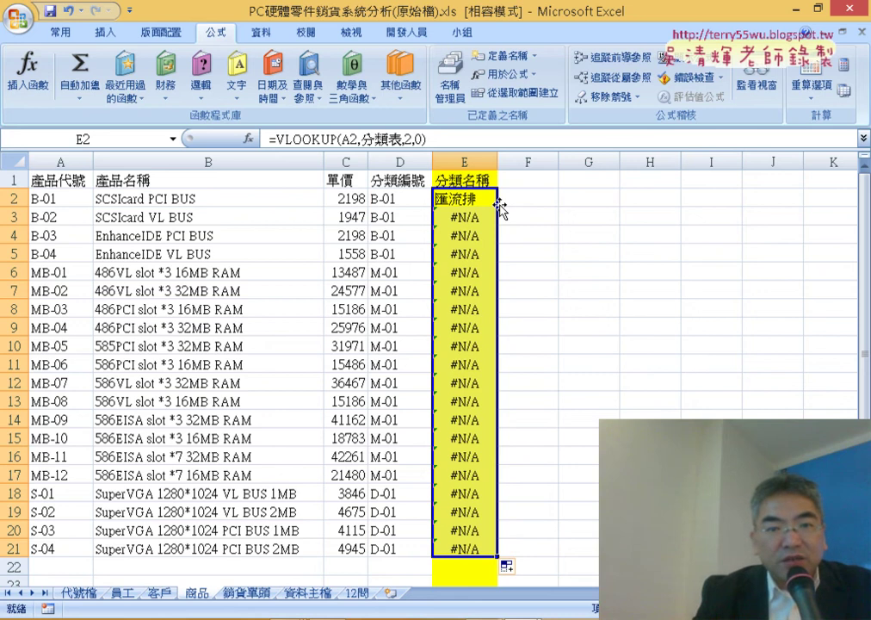
Enter =VLOOKUP(A2,分類表,2,0) in E2 on the 商品 sheet, returning 匯流排.
key(Down)
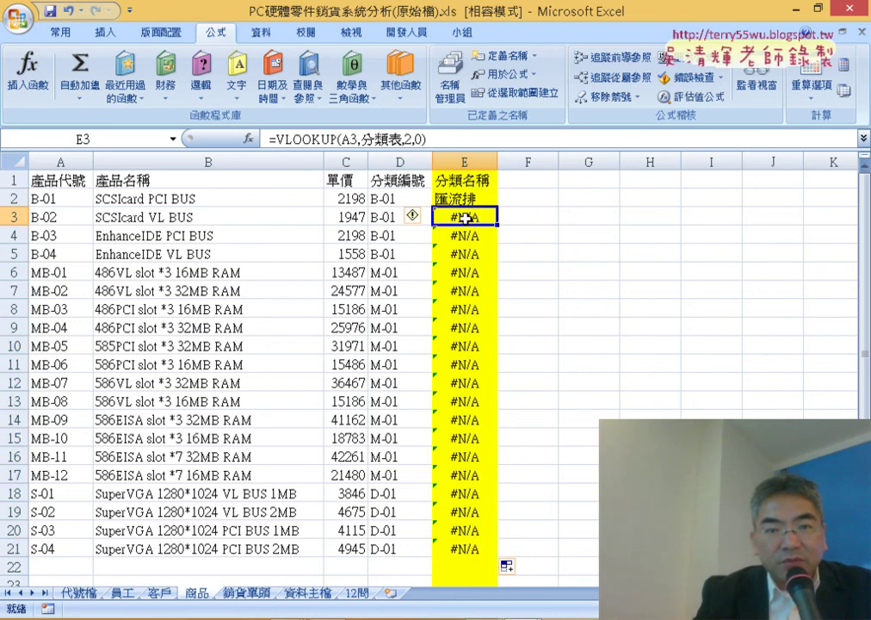
click(473, 192)
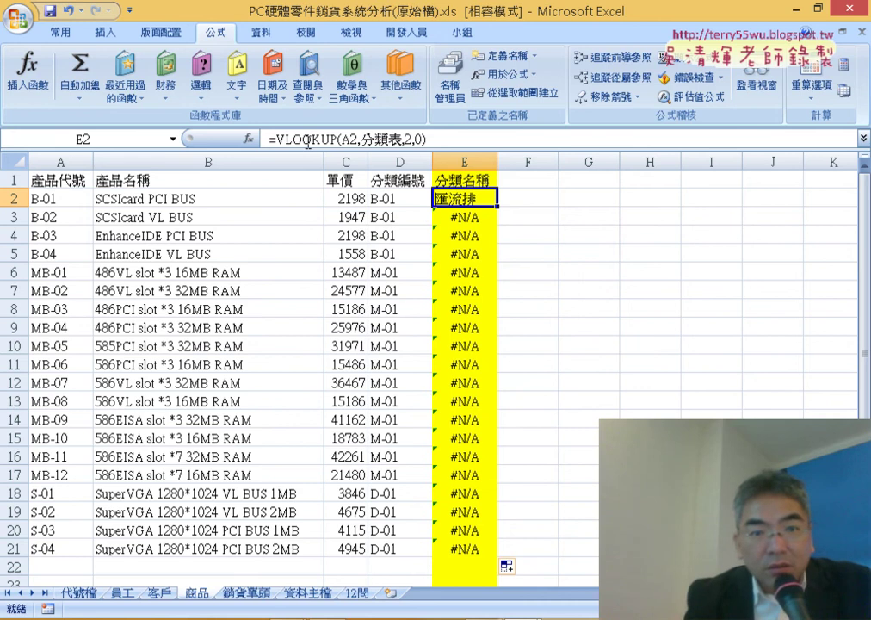
click(248, 137)
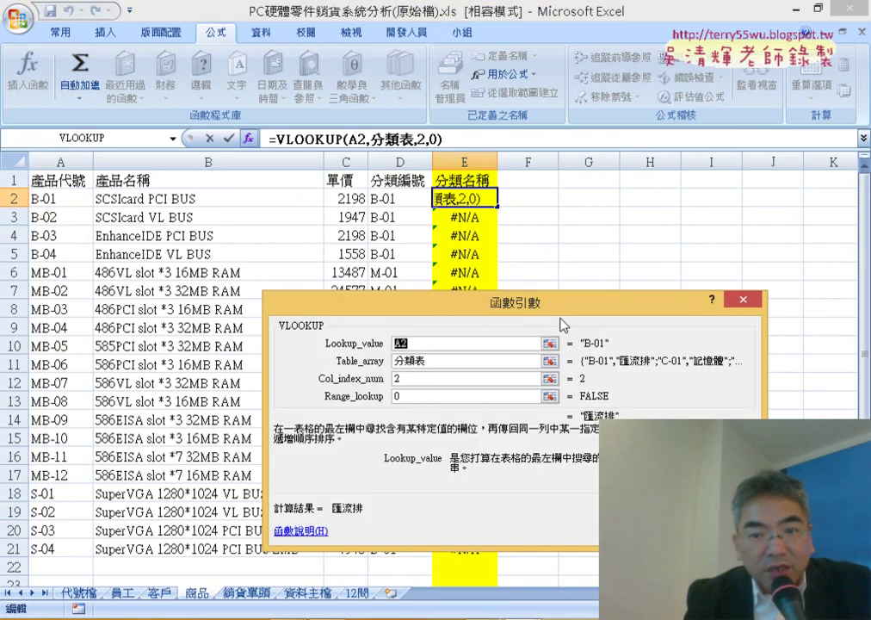
drag(560, 319, 570, 273)
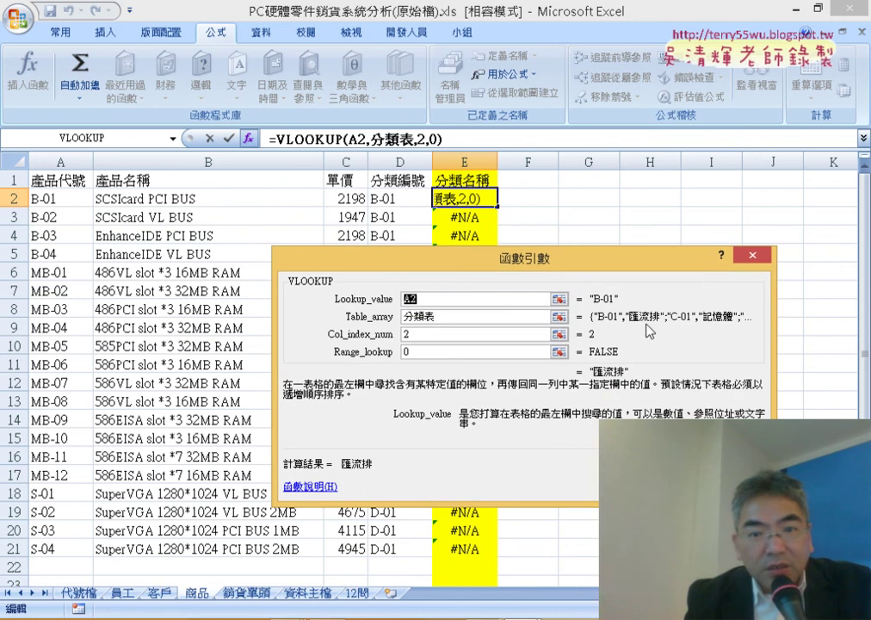
click(445, 315)
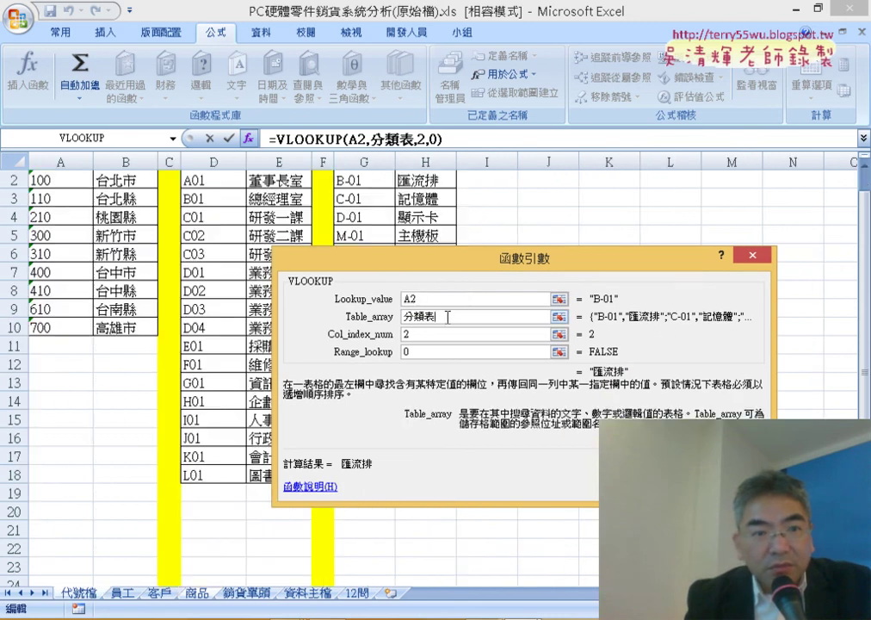
scroll(128, 236, up, 1)
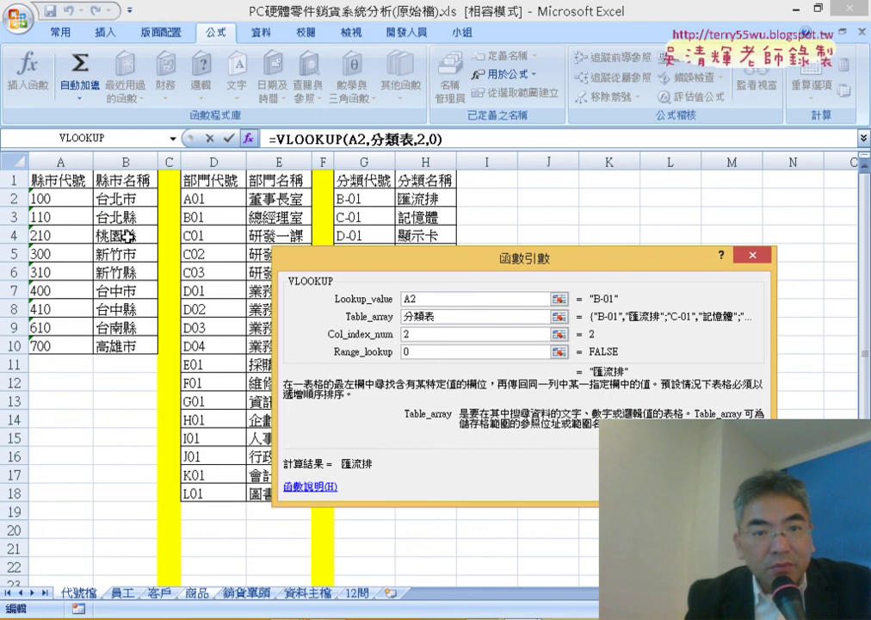
mouse_move(361, 274)
mouse_down()
mouse_move(668, 134)
mouse_move(478, 129)
mouse_up()
drag(551, 121, 387, 145)
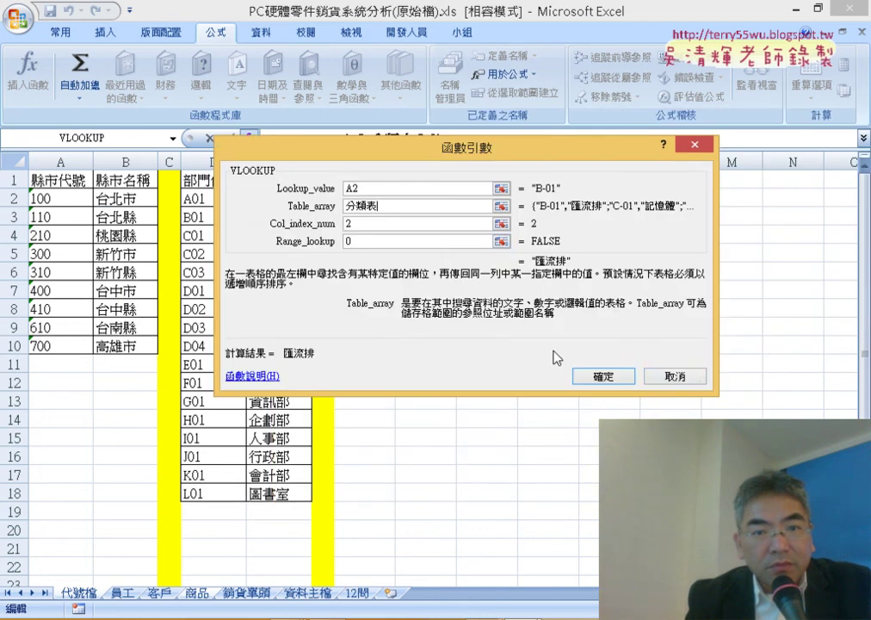
click(700, 380)
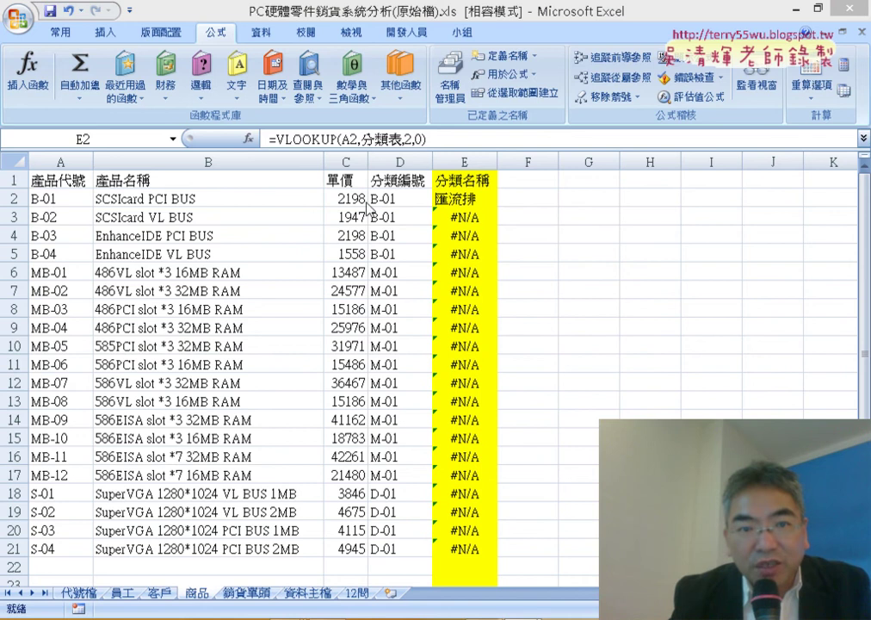
Change E2 to =VLOOKUP(D2,分類表,2,0), fill it down to E21, then open the 銷貨單頭 sheet.
click(461, 198)
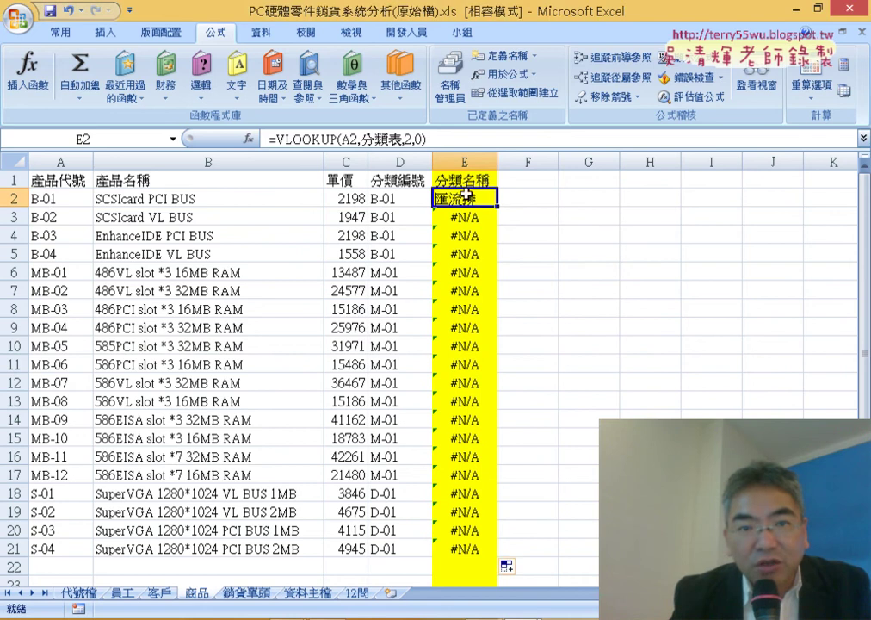
click(351, 137)
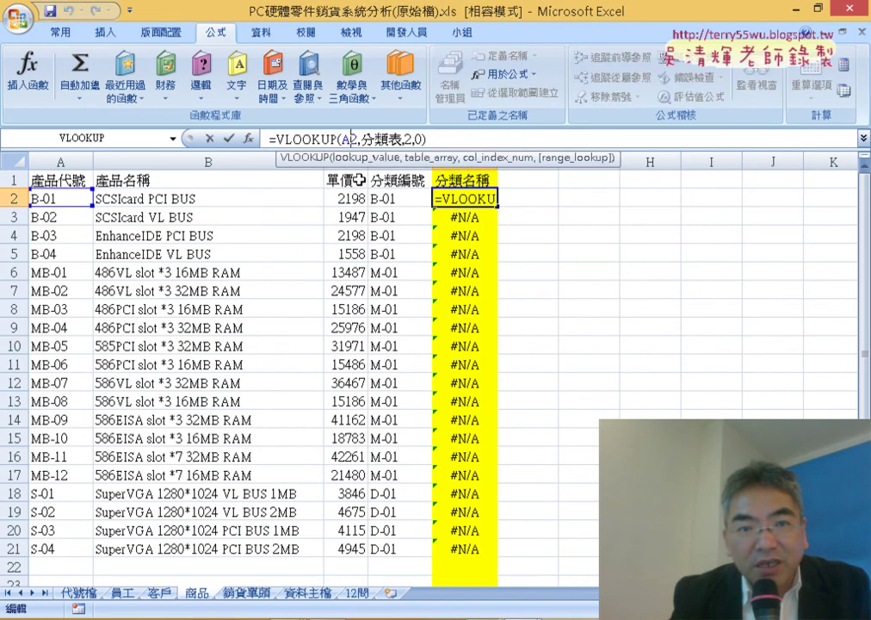
click(400, 199)
key(Return)
click(403, 202)
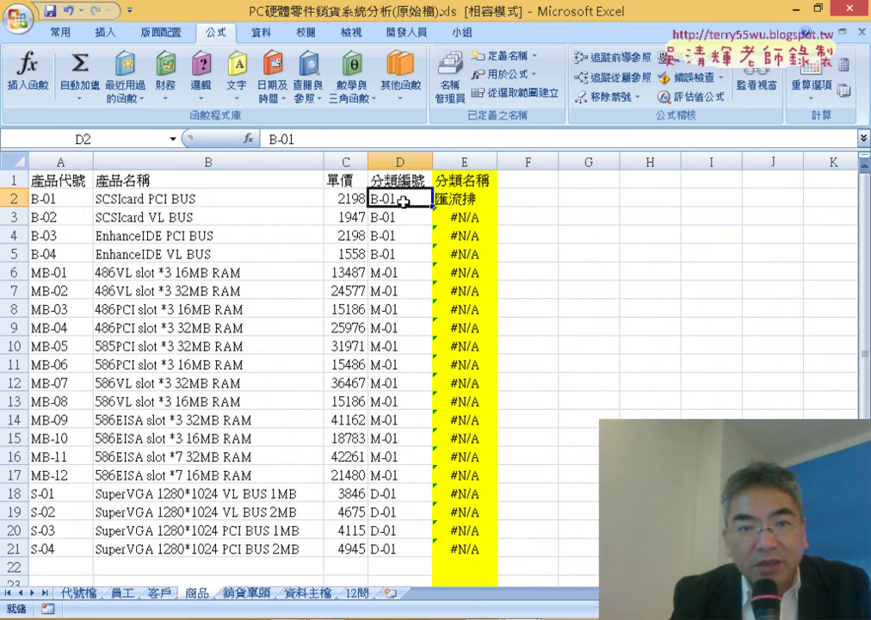
click(466, 195)
click(305, 142)
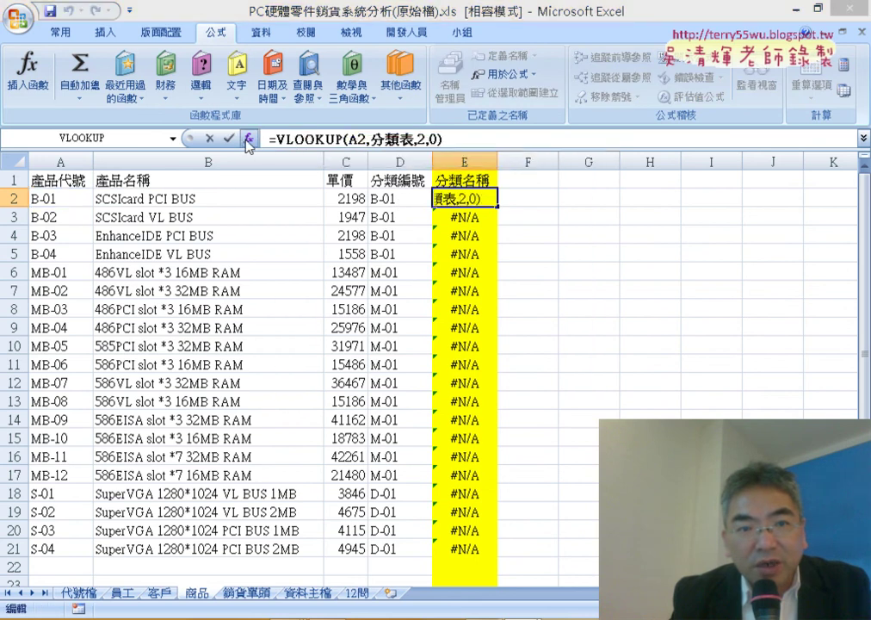
click(248, 138)
drag(392, 157, 369, 341)
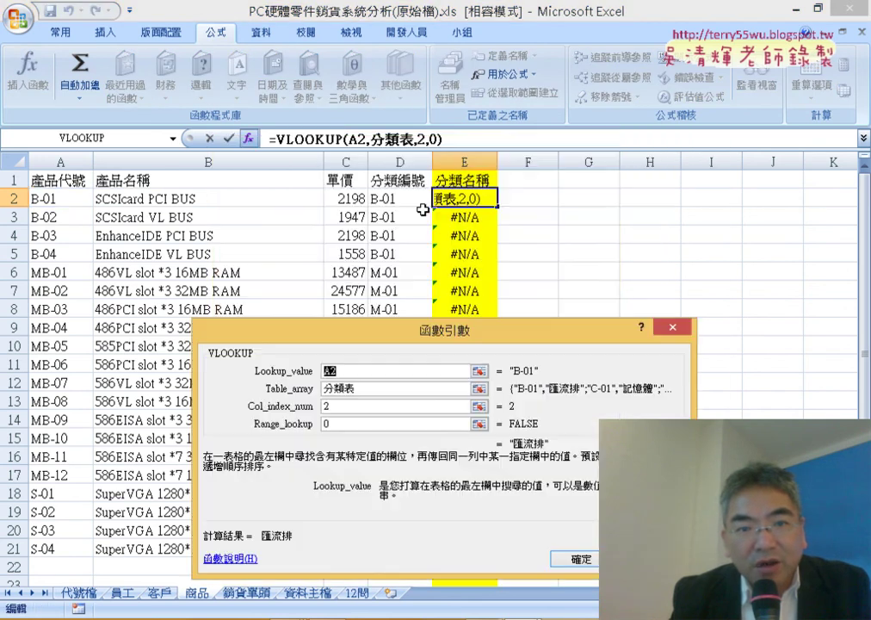
click(401, 198)
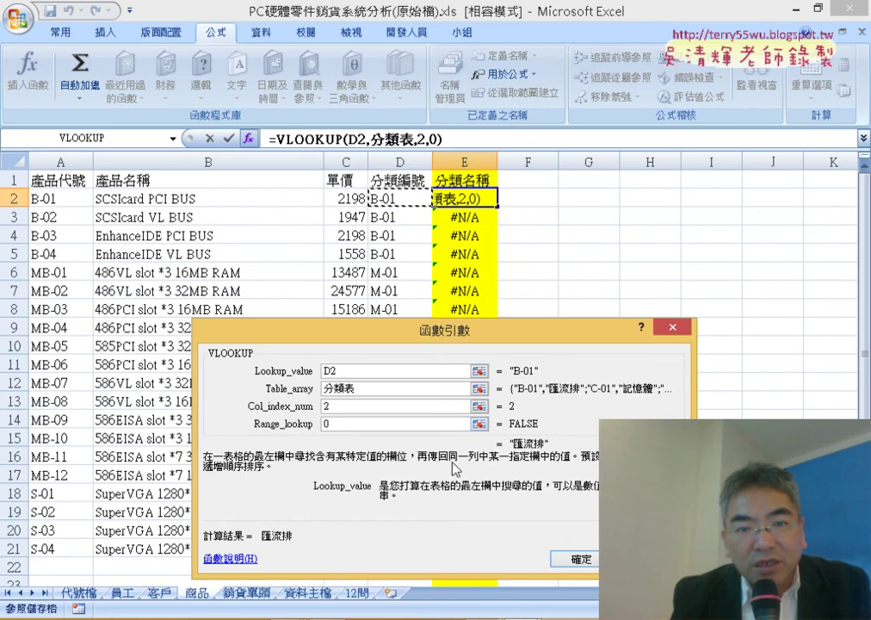
click(572, 555)
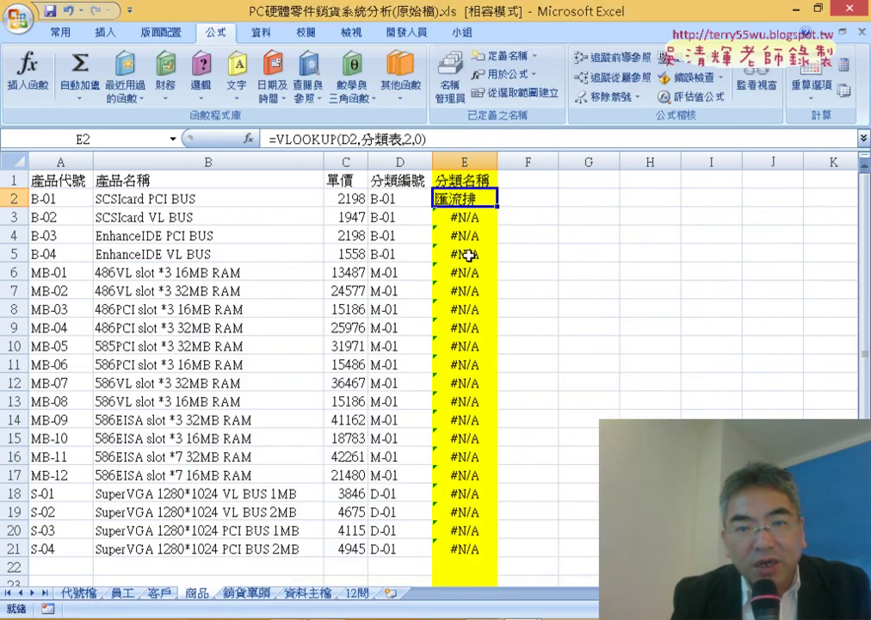
double_click(498, 207)
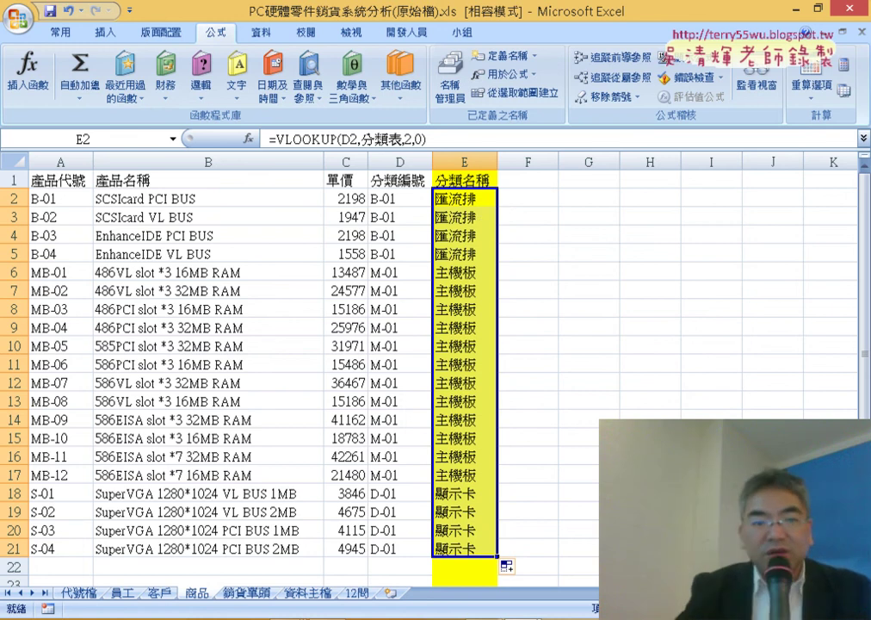
click(256, 596)
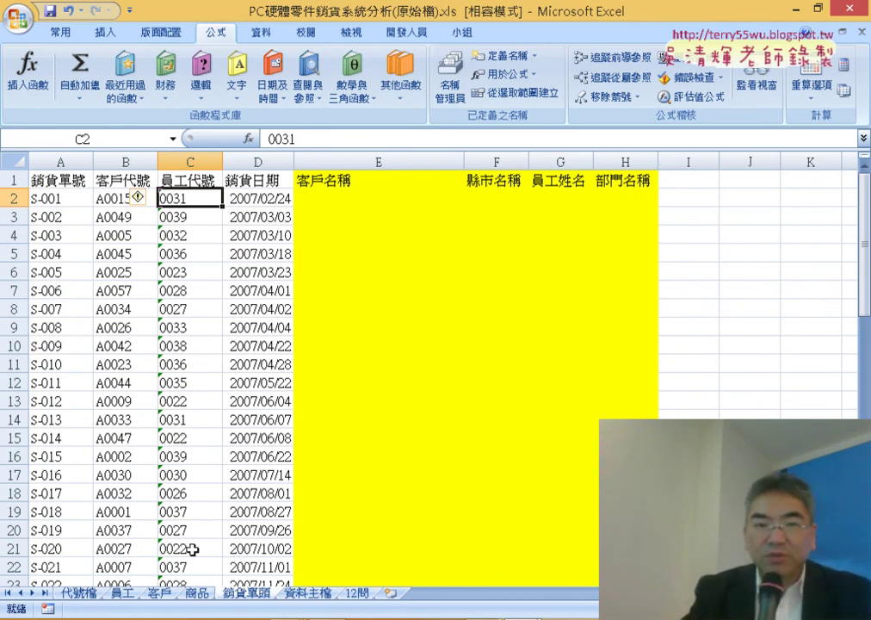
Start a VLOOKUP in E2 using the 客戶表 named range, inserted with F3, as the table.
click(115, 199)
click(371, 203)
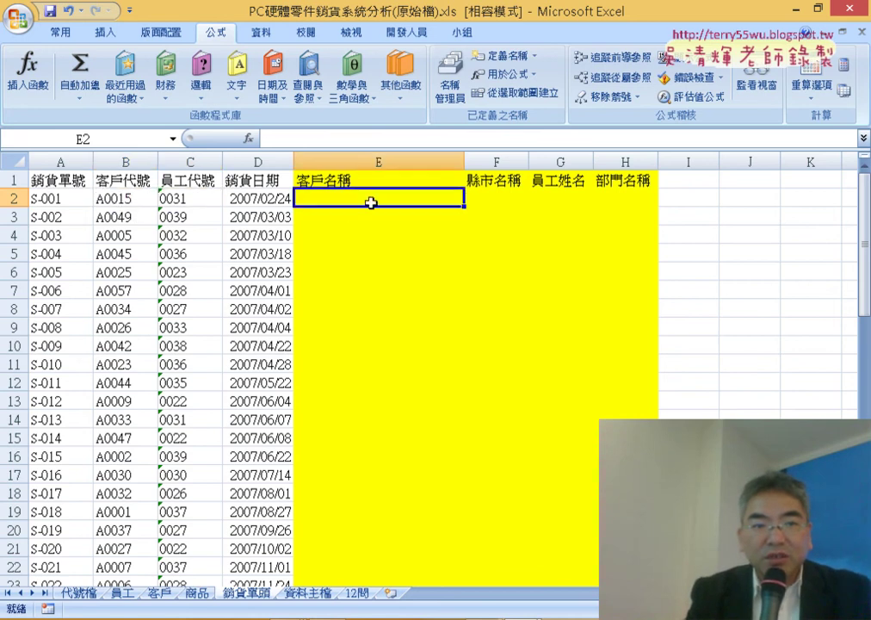
click(248, 138)
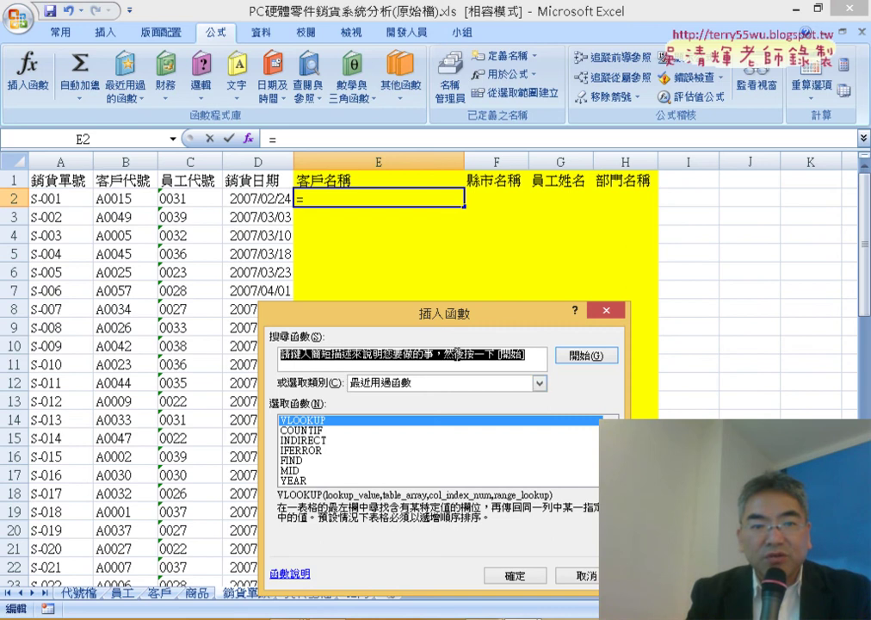
double_click(345, 422)
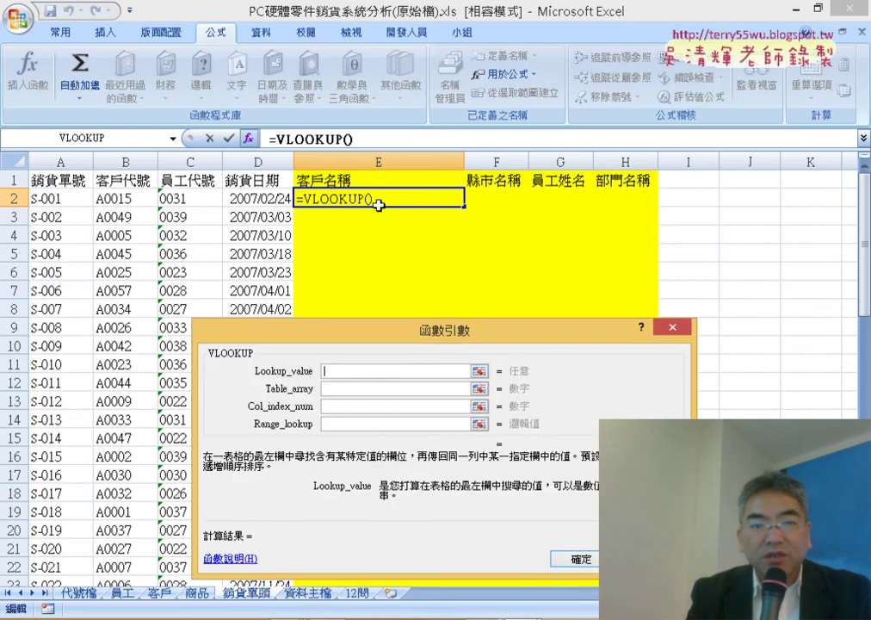
click(337, 392)
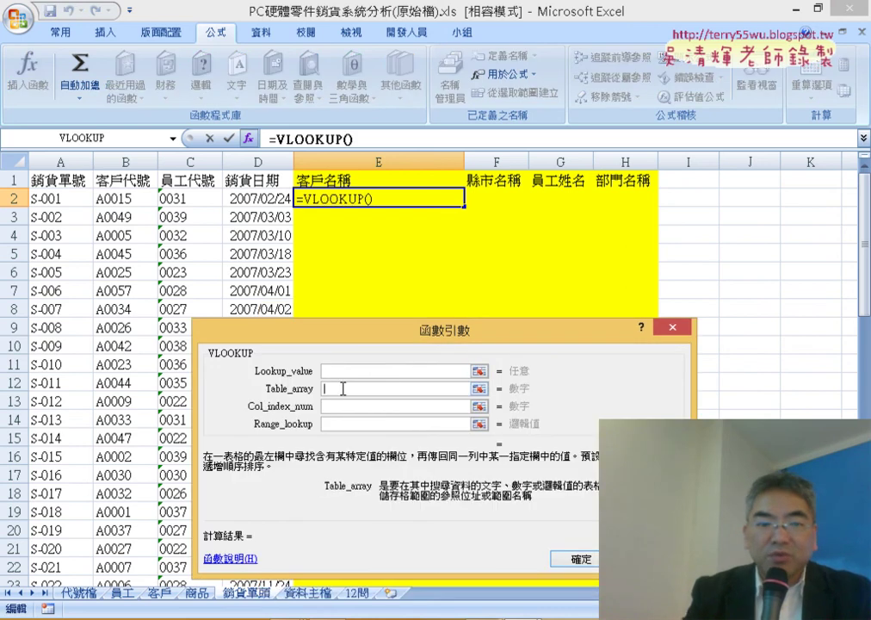
key(F3)
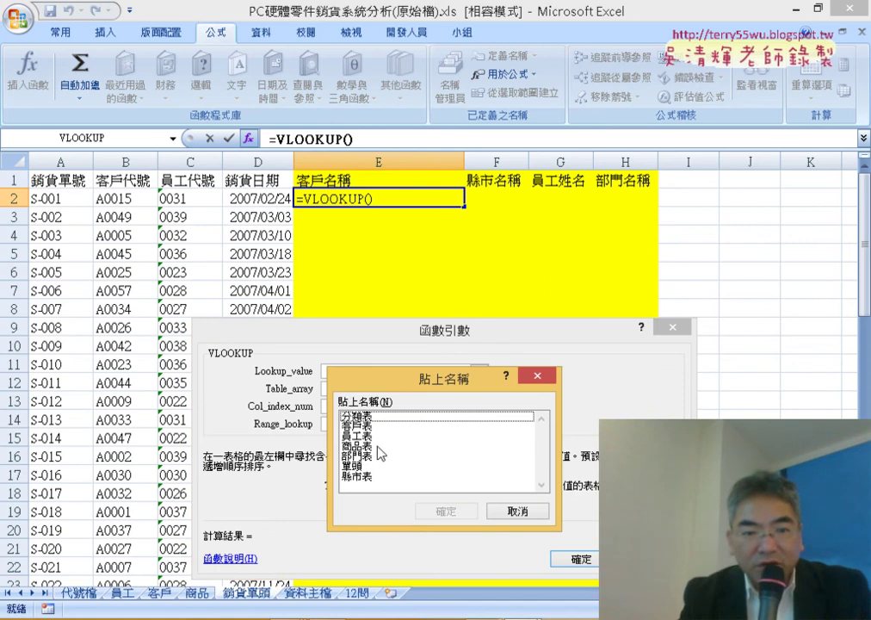
double_click(373, 426)
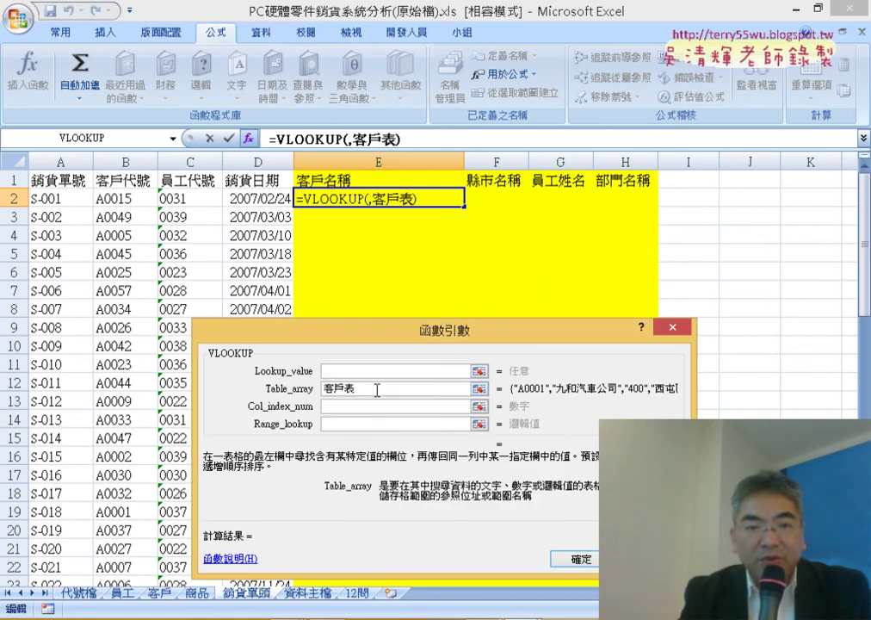
click(368, 405)
click(371, 390)
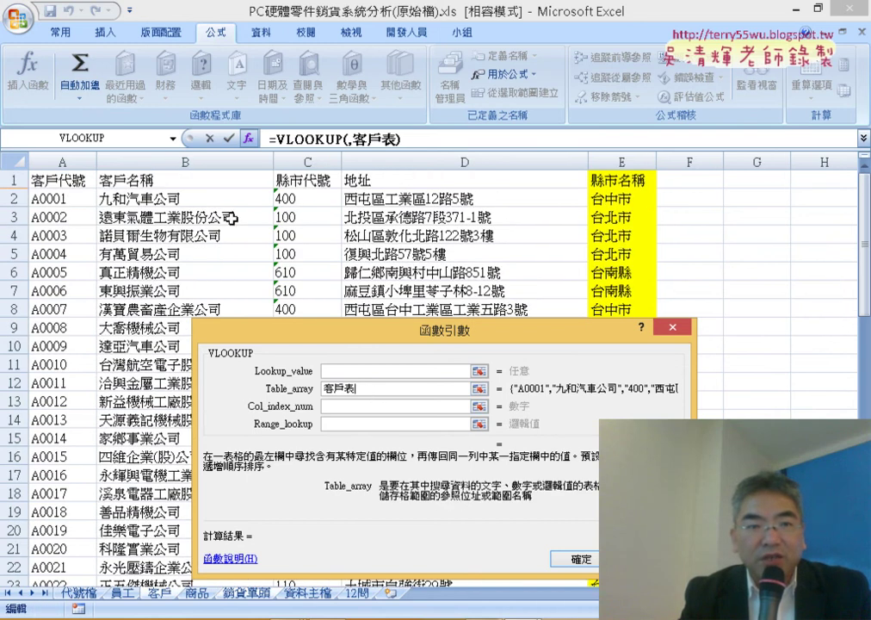
Complete =VLOOKUP(B2,客戶表,2,0) and fill the customer names down column E.
click(393, 372)
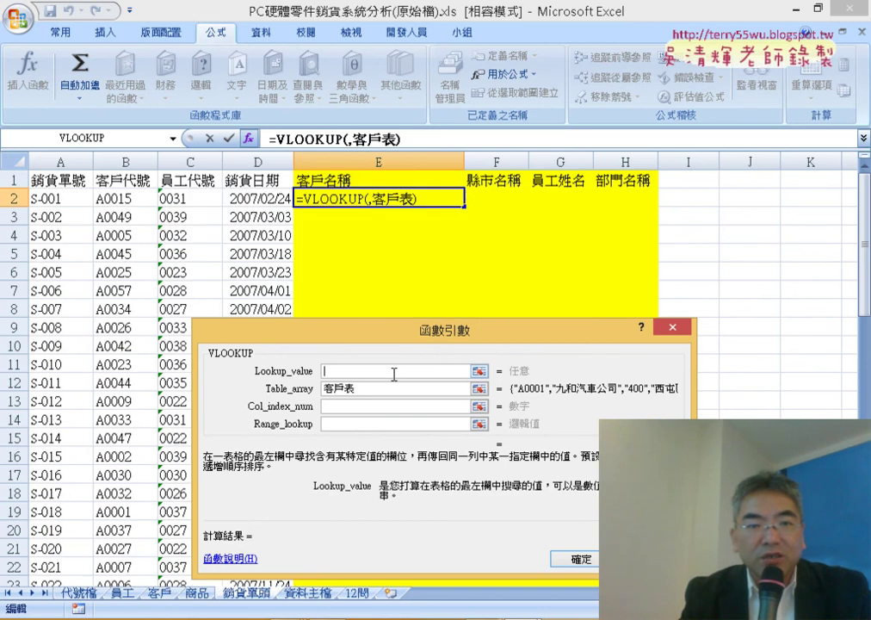
click(115, 199)
click(375, 406)
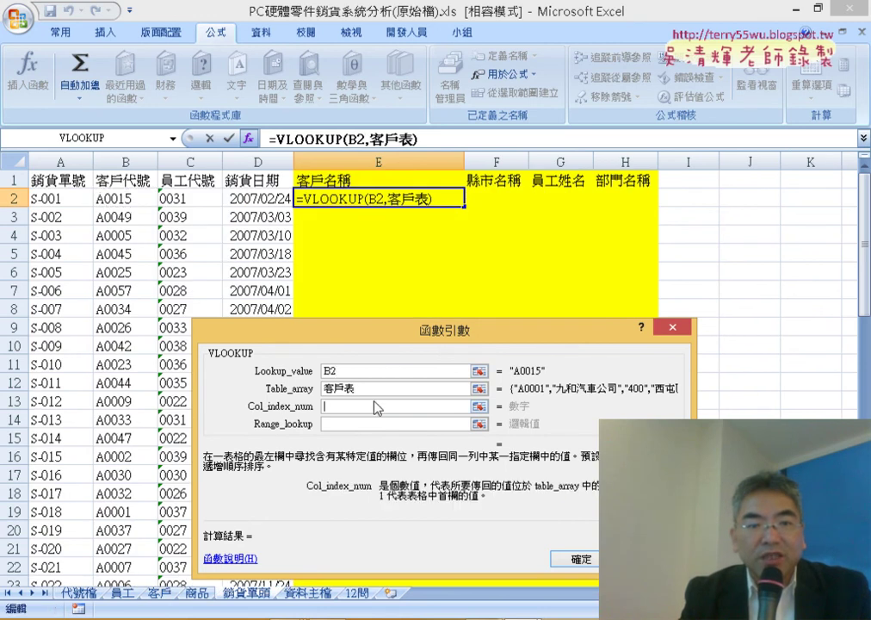
click(376, 390)
scroll(212, 252, up, 1)
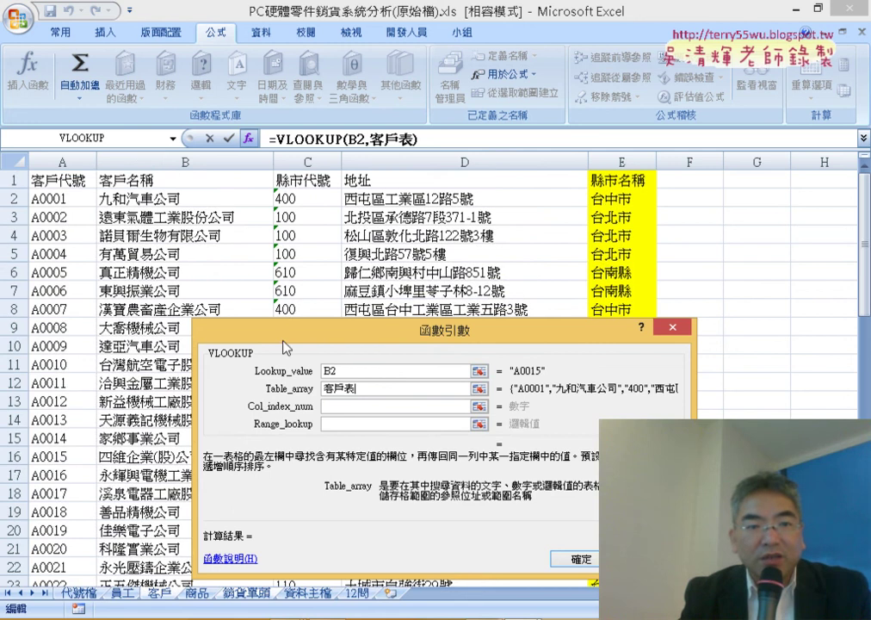
click(353, 408)
click(362, 405)
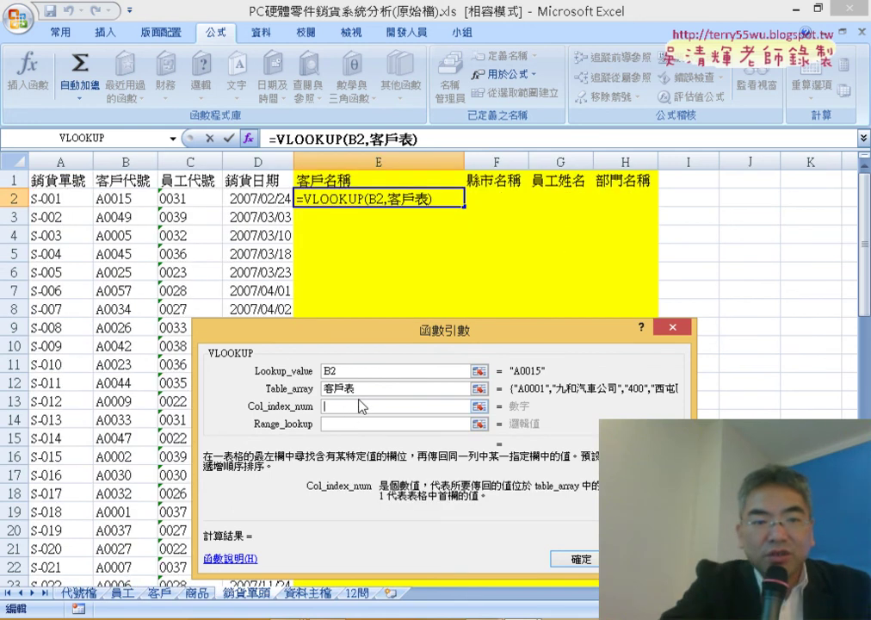
text(2)
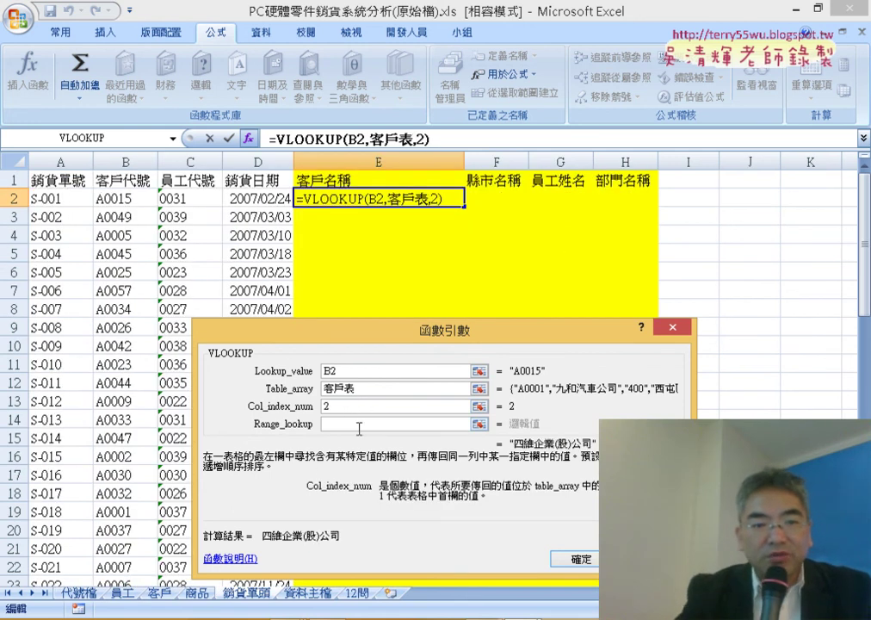
click(359, 424)
text(0)
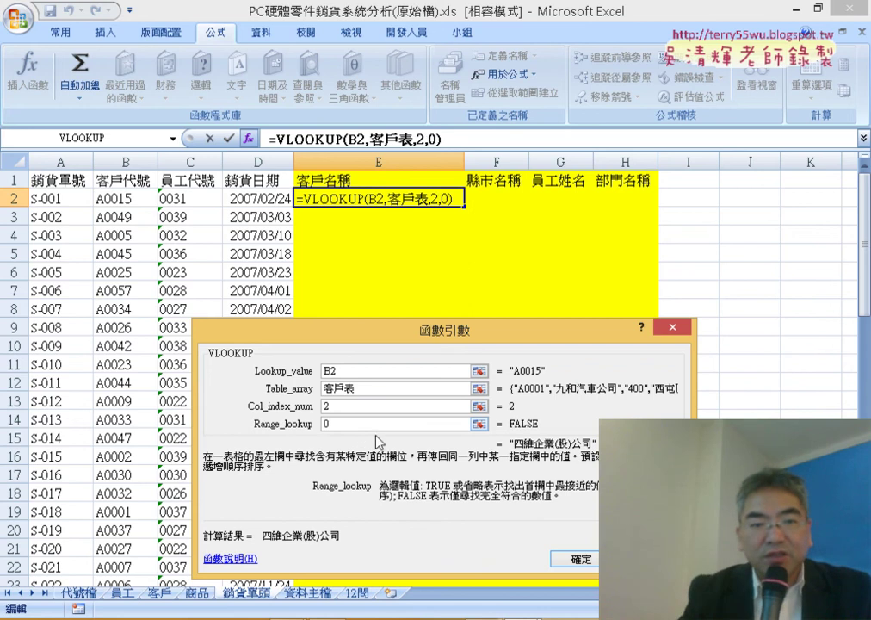
click(582, 559)
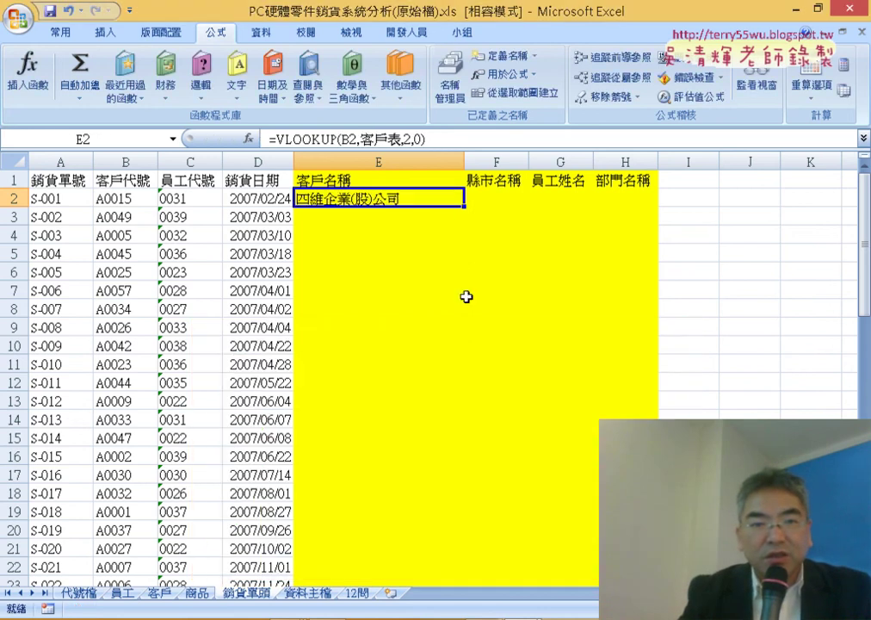
double_click(466, 206)
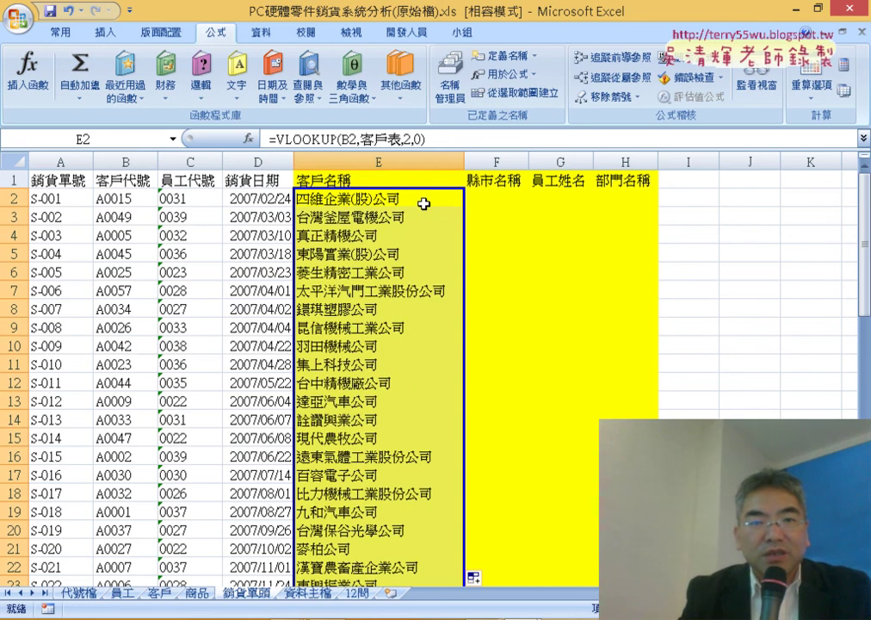
click(423, 203)
click(263, 139)
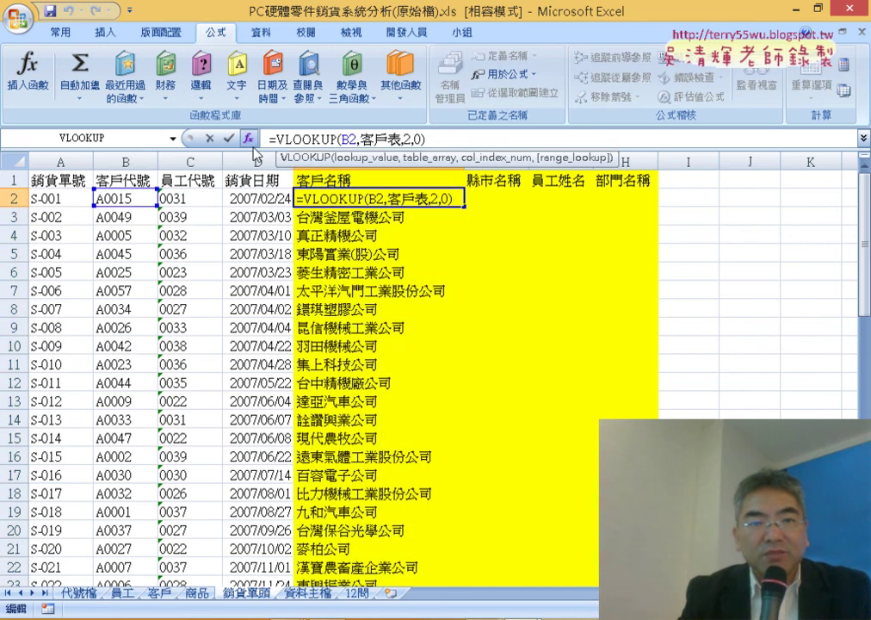
click(249, 138)
click(400, 388)
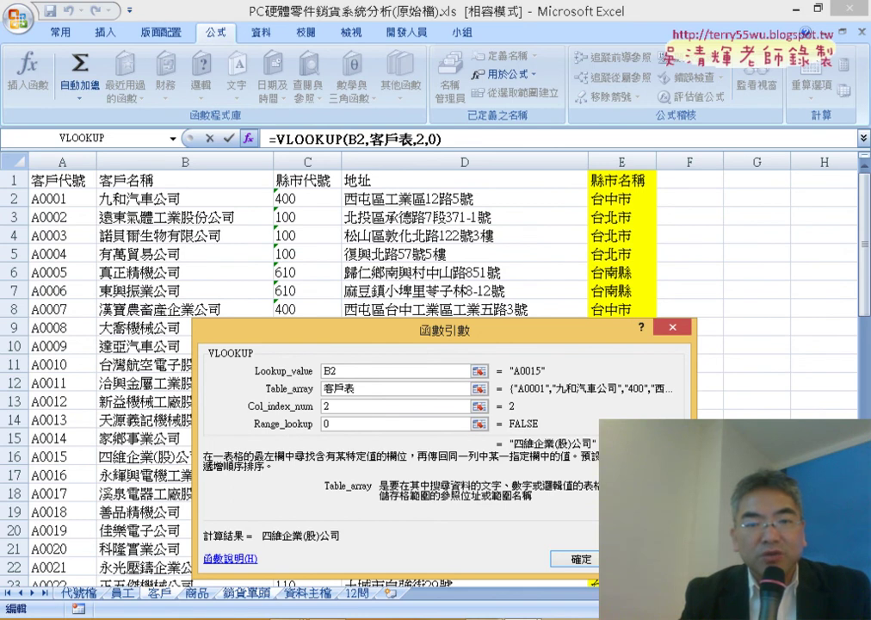
key(Return)
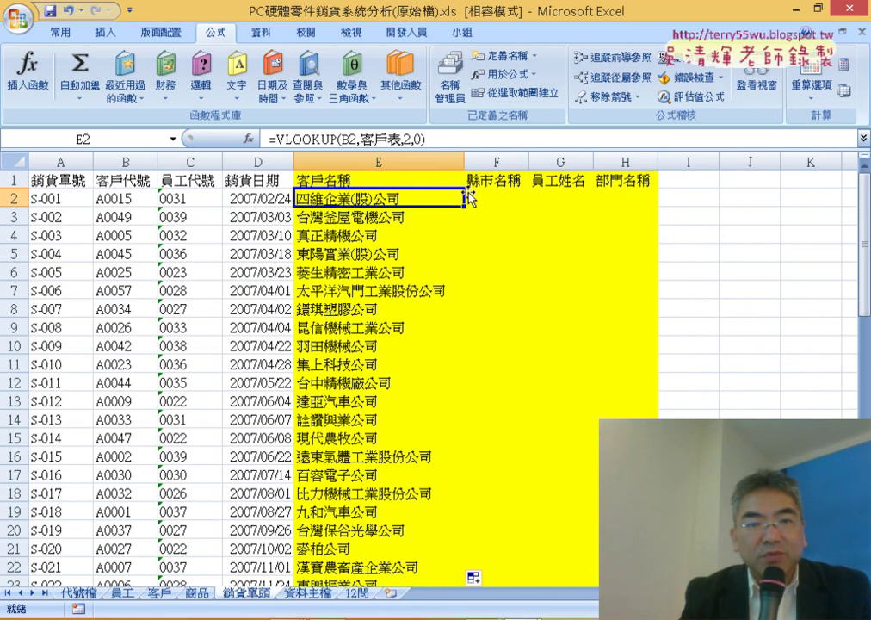
drag(438, 139, 270, 138)
right_click(299, 138)
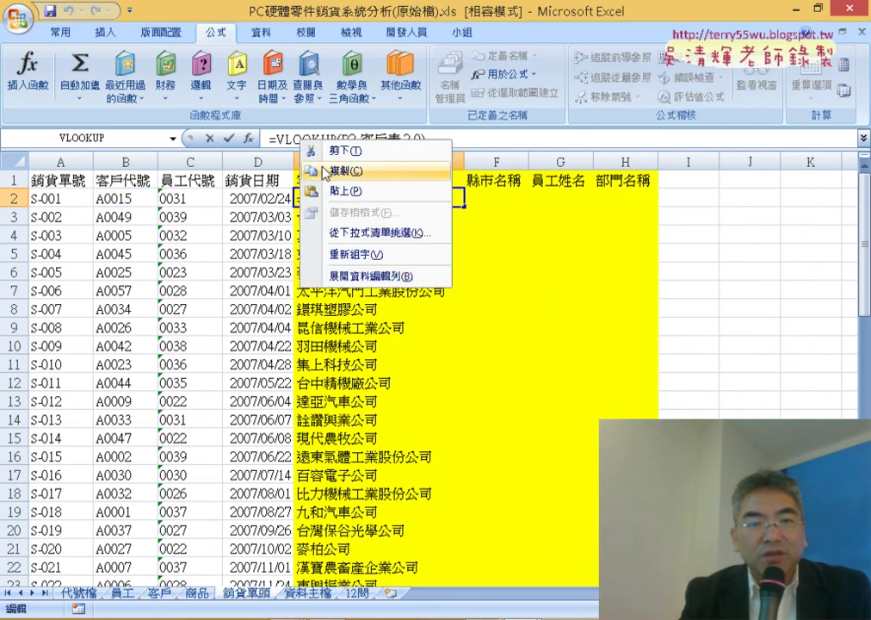
click(323, 172)
click(209, 137)
Paste the customer lookup into F2 with column 5 as =VLOOKUP(B2,客戶表,5,0) and fill down column F.
key(Right)
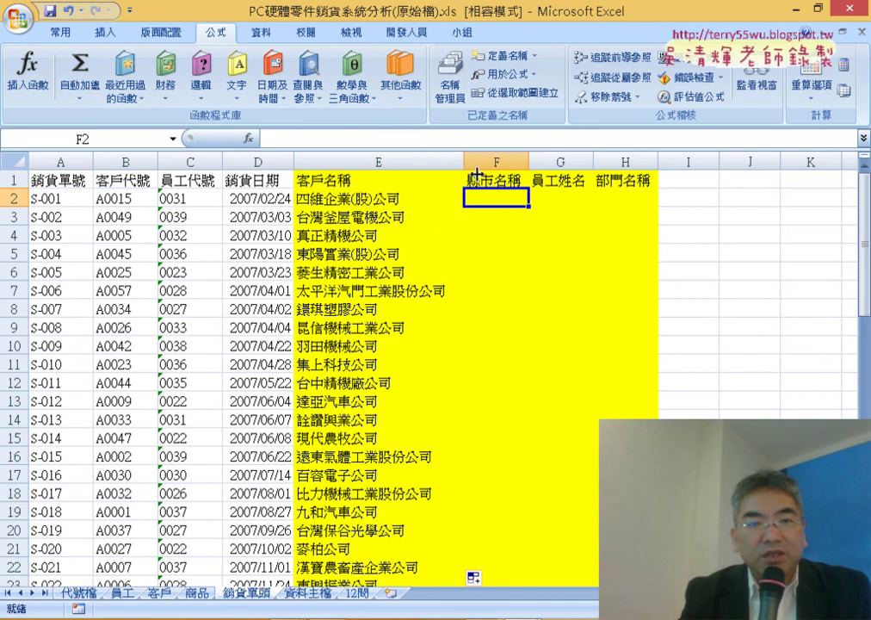
right_click(348, 139)
click(422, 193)
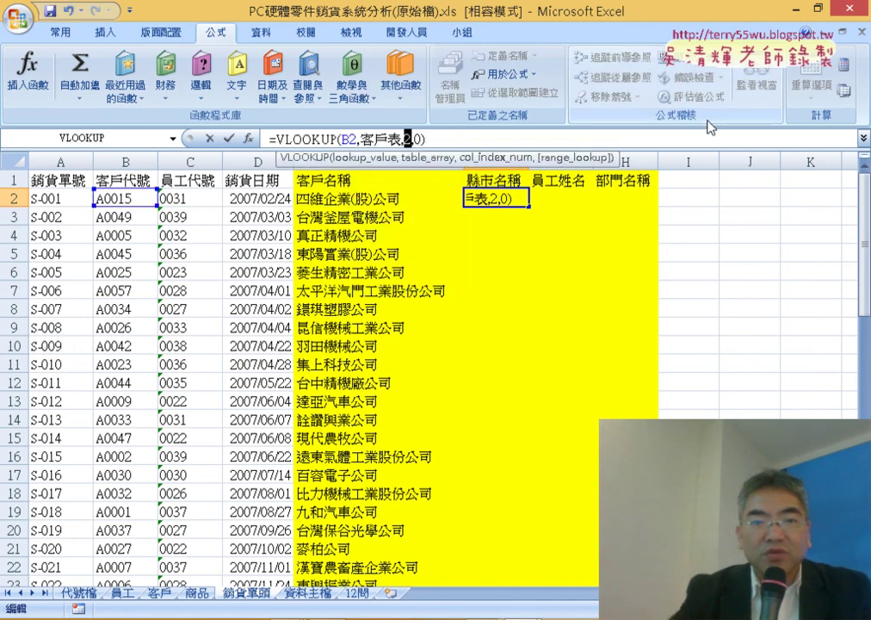
text(5)
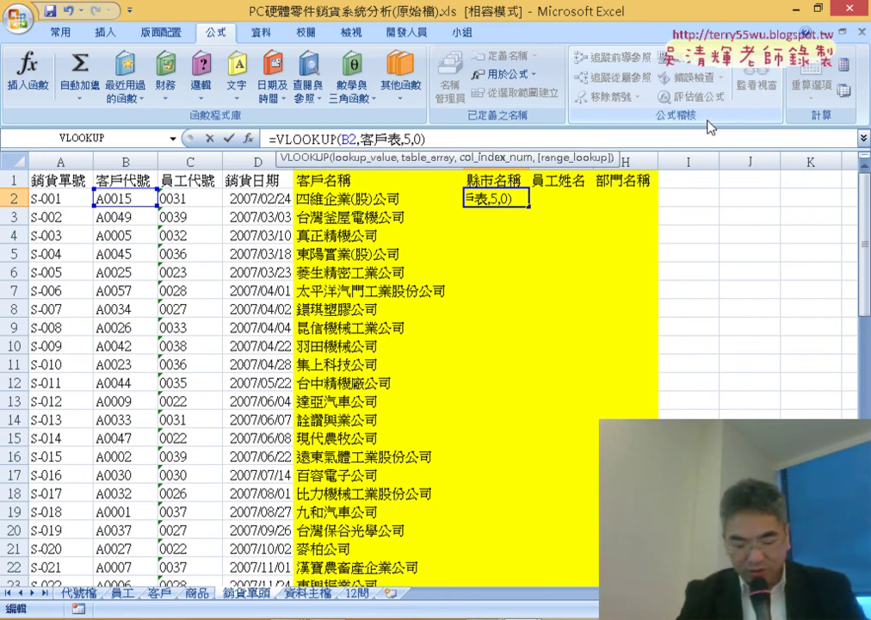
click(229, 138)
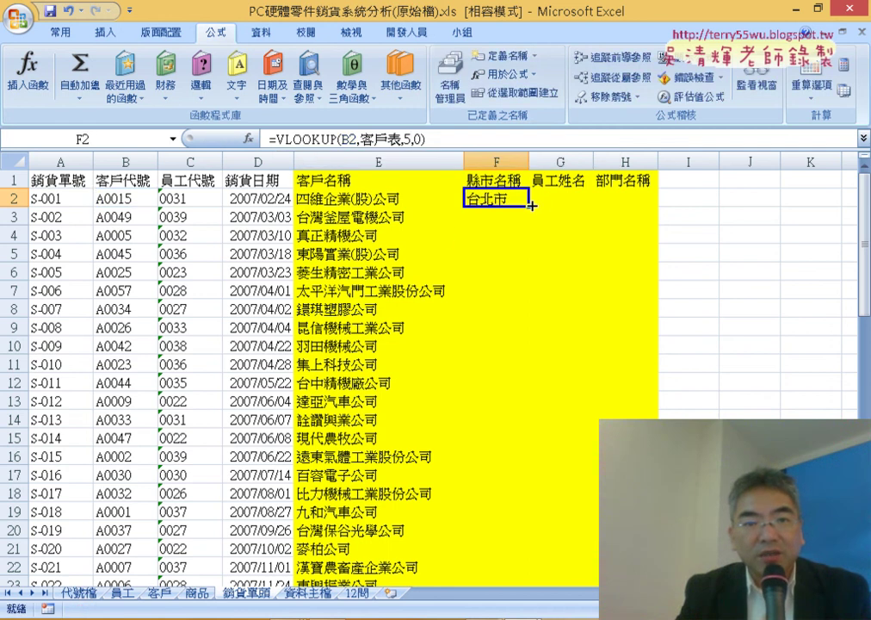
double_click(529, 205)
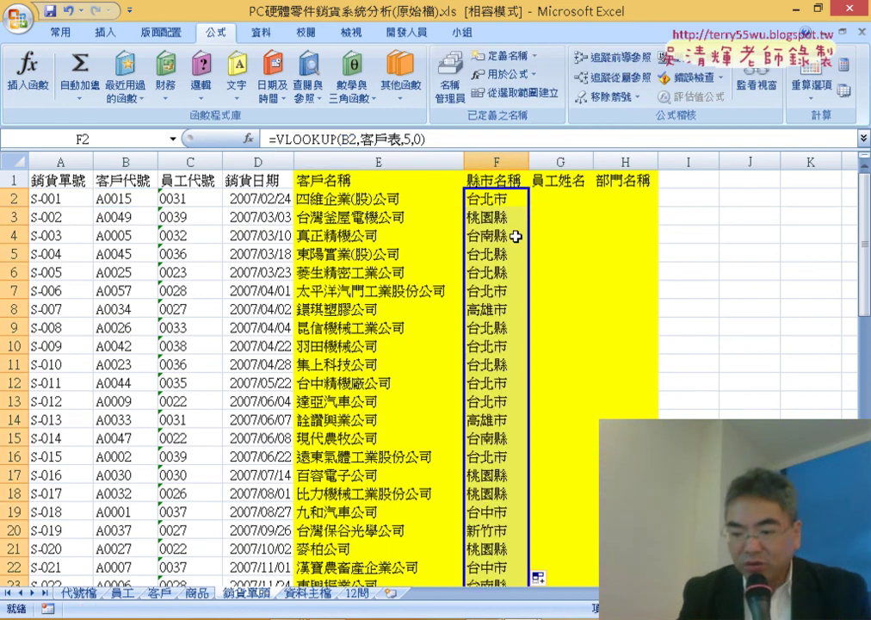
click(559, 194)
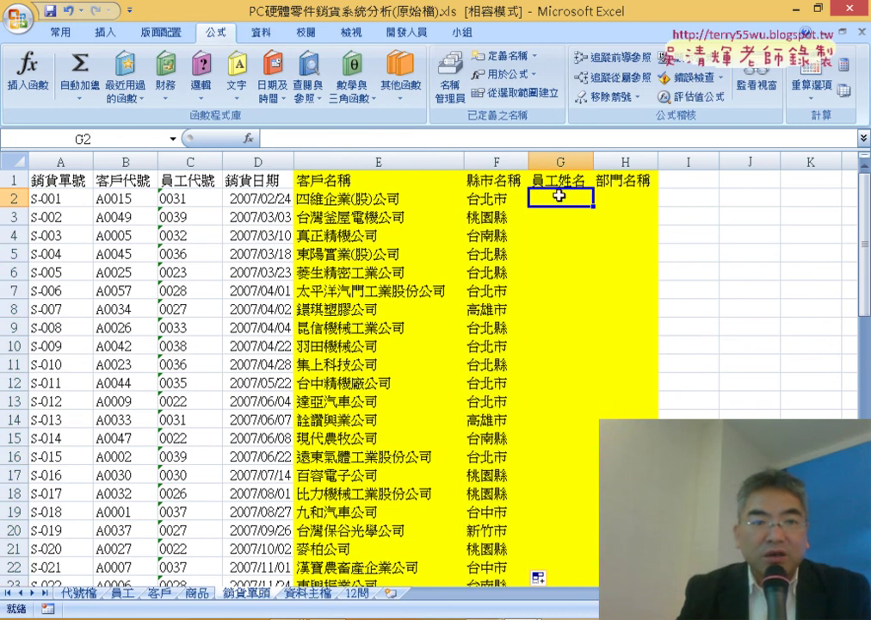
Start a VLOOKUP in G2 that looks up C2 in the 員工表 range.
click(248, 138)
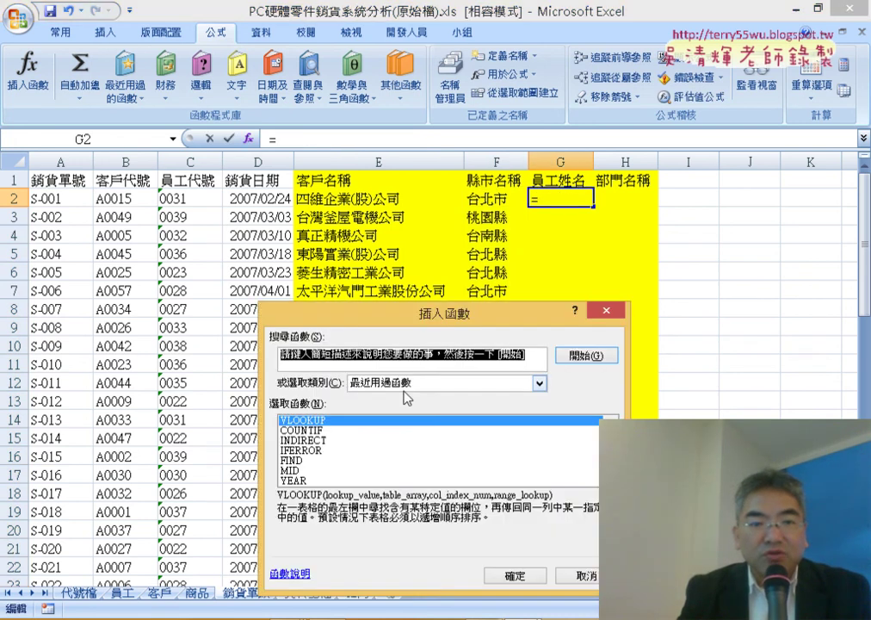
double_click(334, 424)
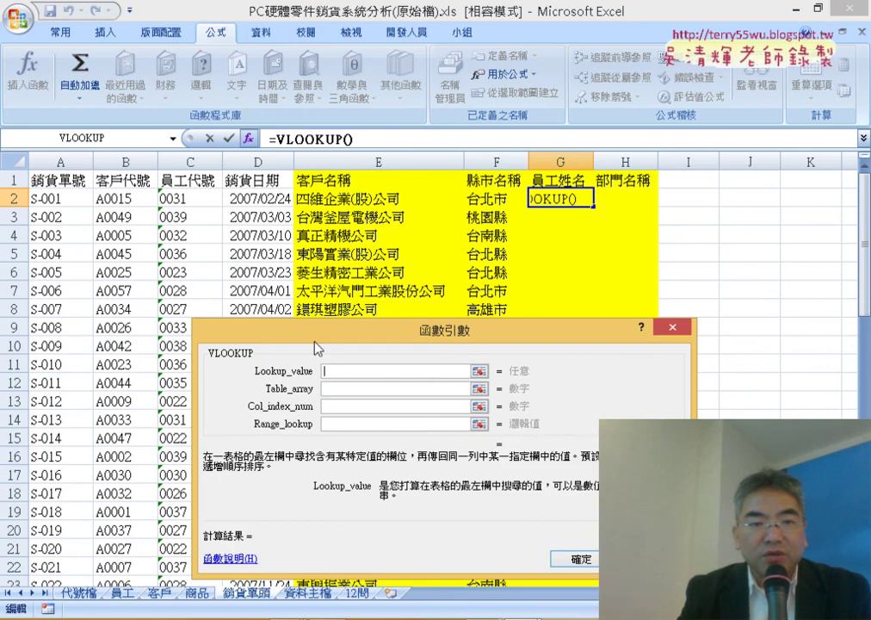
click(197, 200)
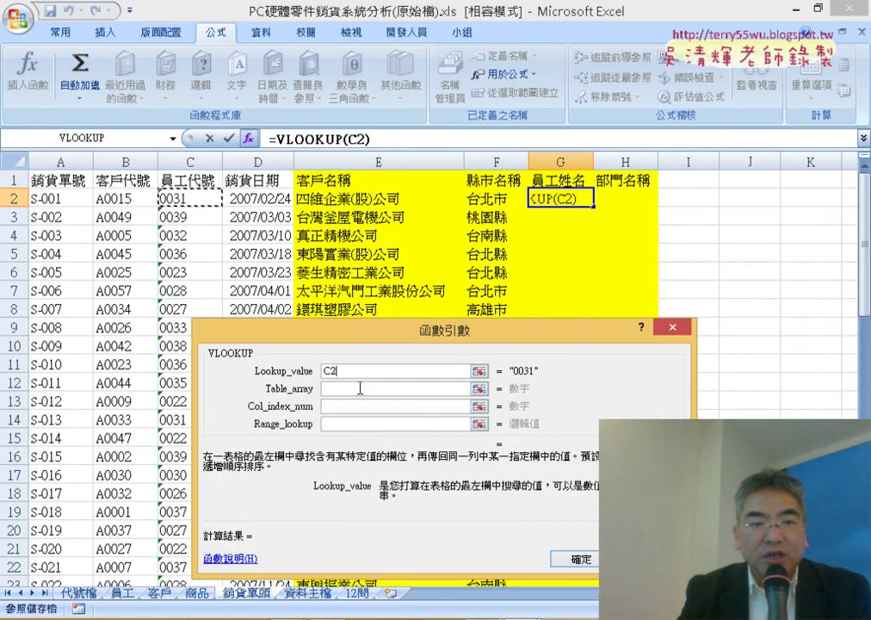
key(Tab)
key(F3)
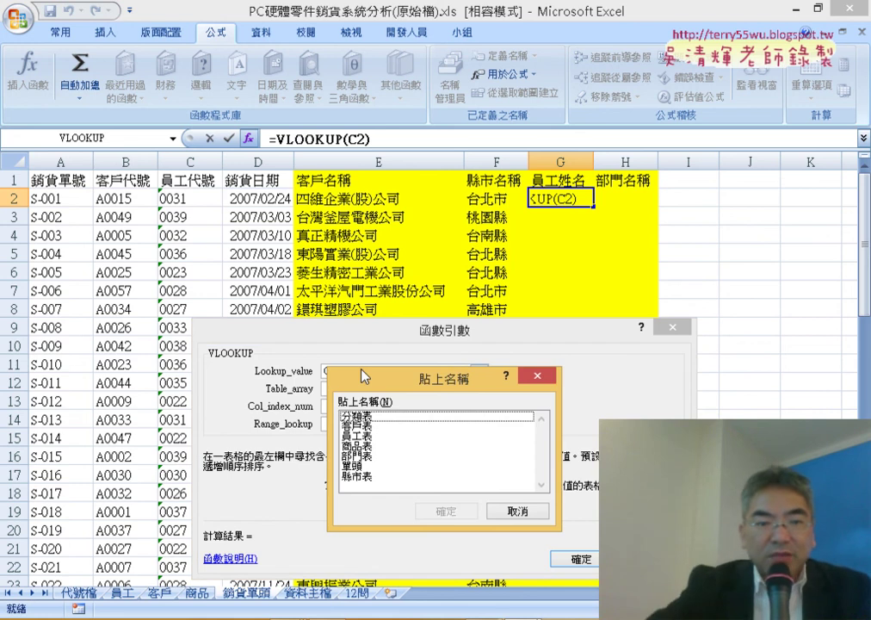
double_click(366, 436)
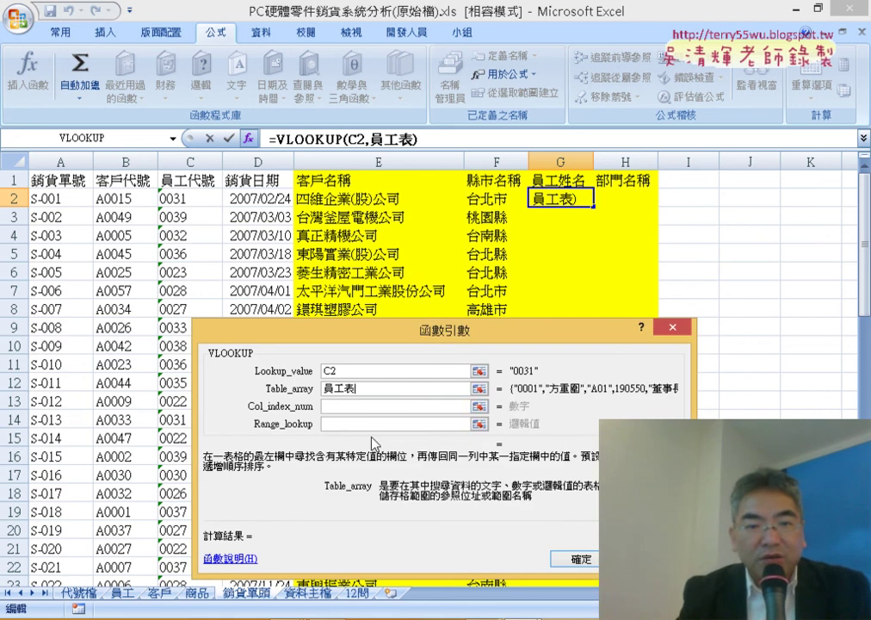
click(364, 405)
click(379, 386)
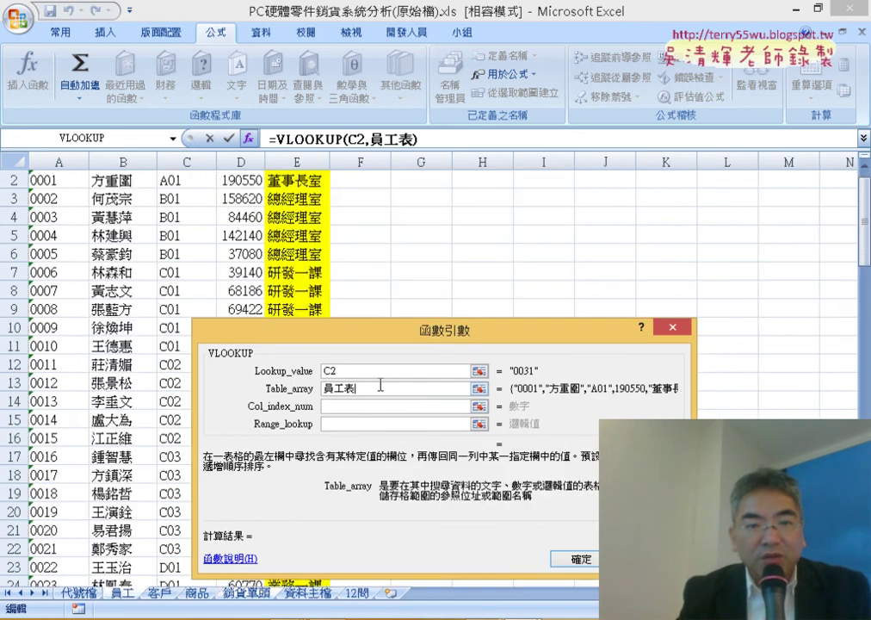
scroll(129, 206, up, 1)
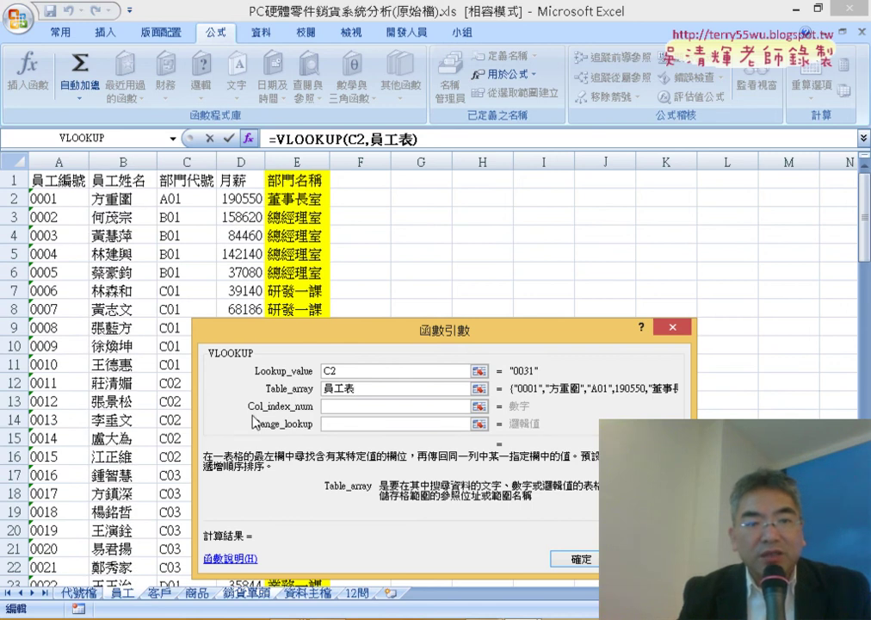
Set column 2 and exact match 0, then fill =VLOOKUP(C2,員工表,2,0) down column G.
click(350, 405)
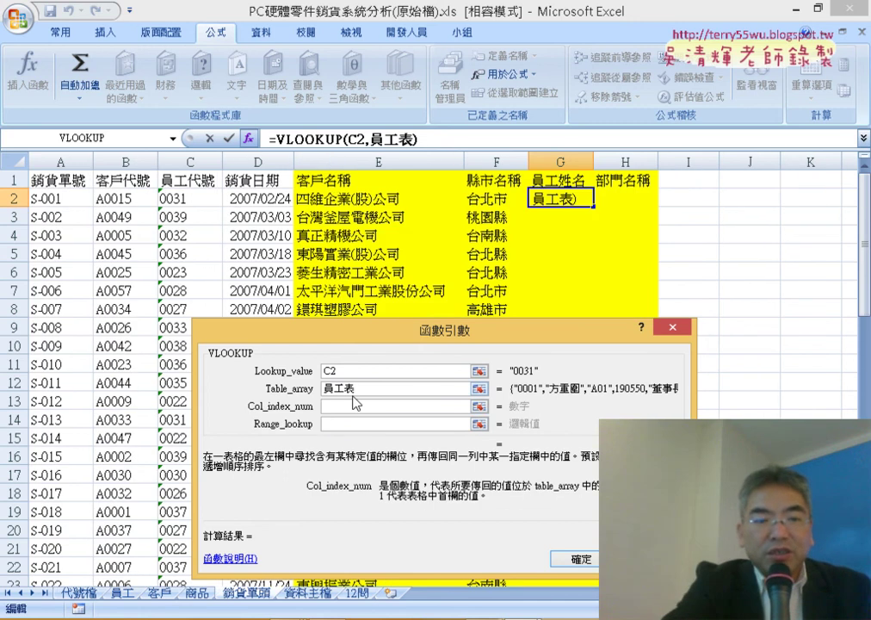
text(2)
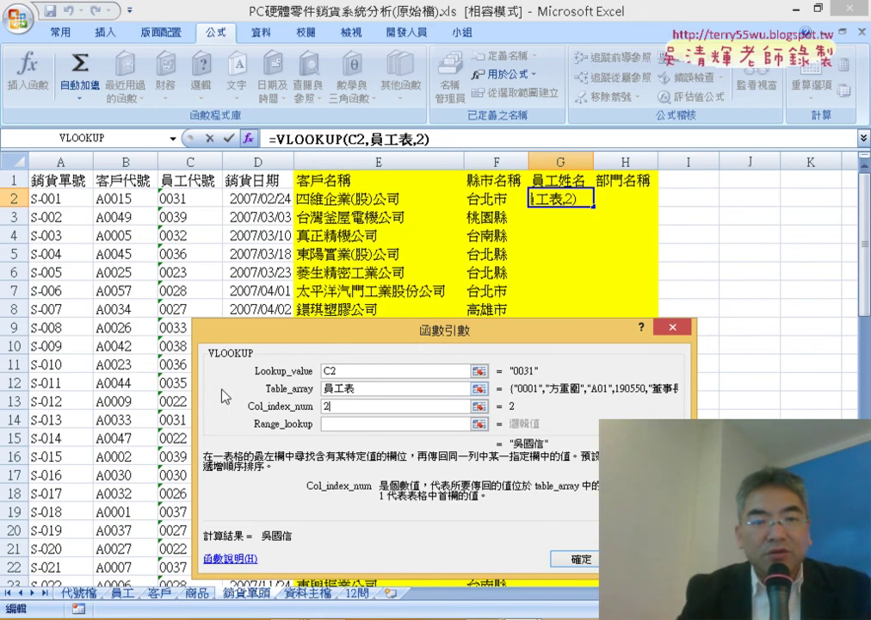
click(373, 422)
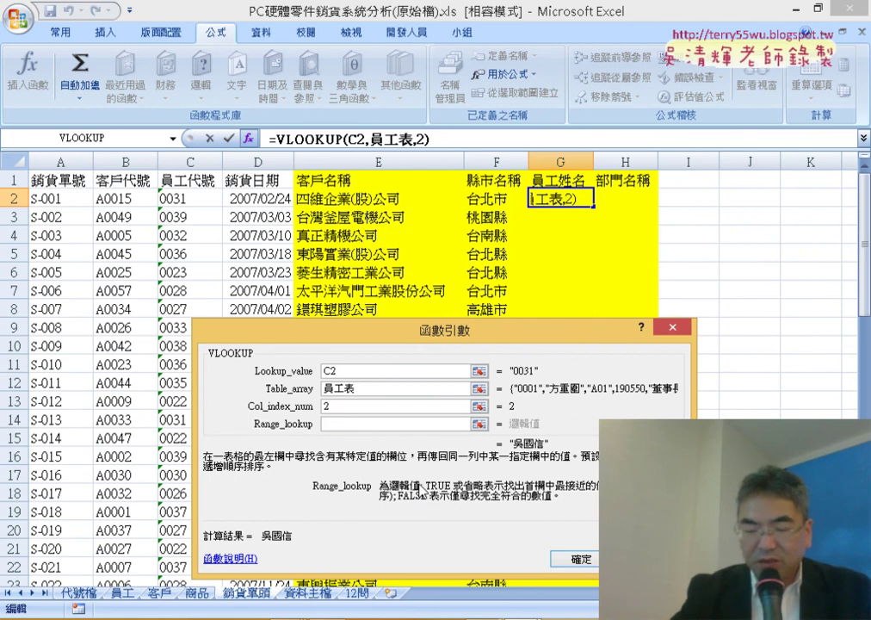
text(0)
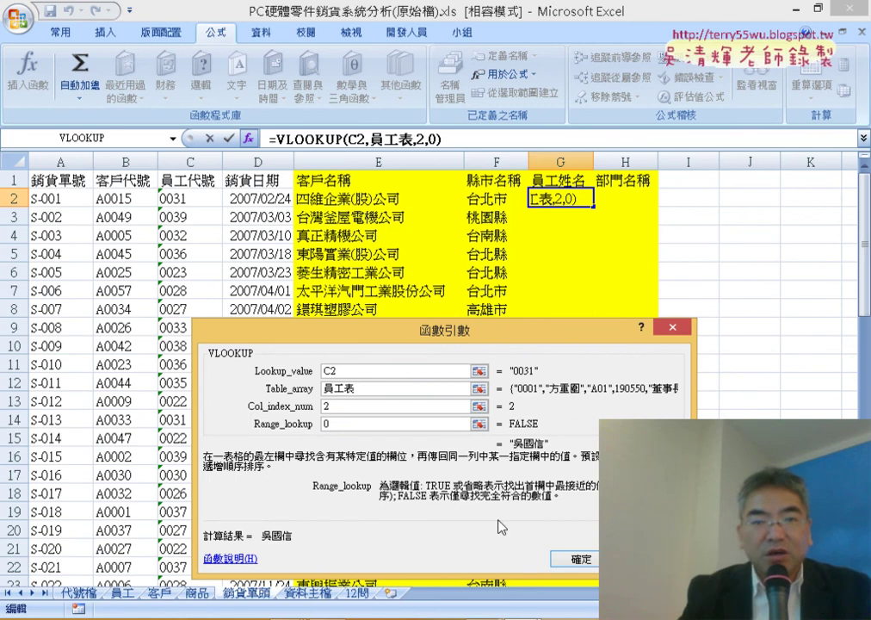
click(582, 560)
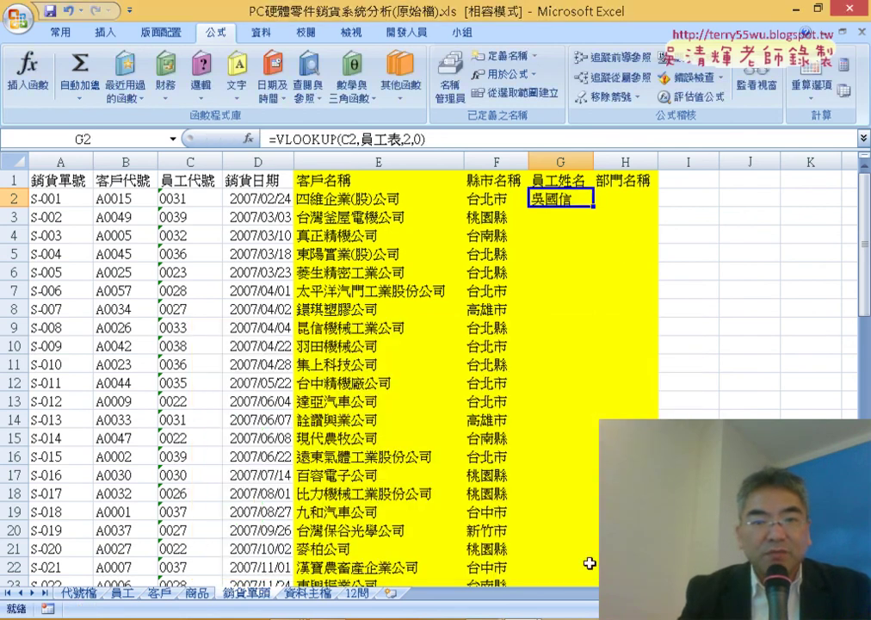
double_click(595, 207)
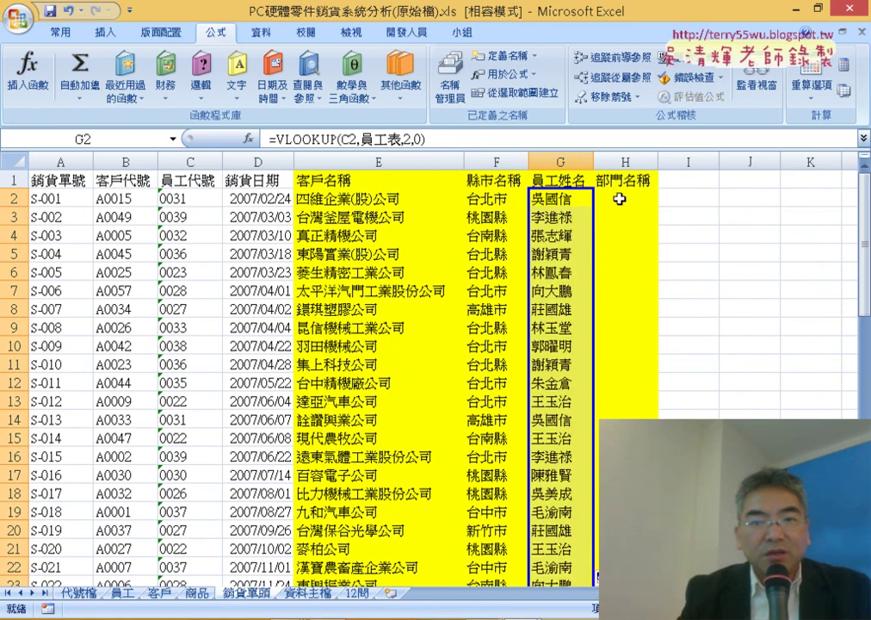
click(619, 199)
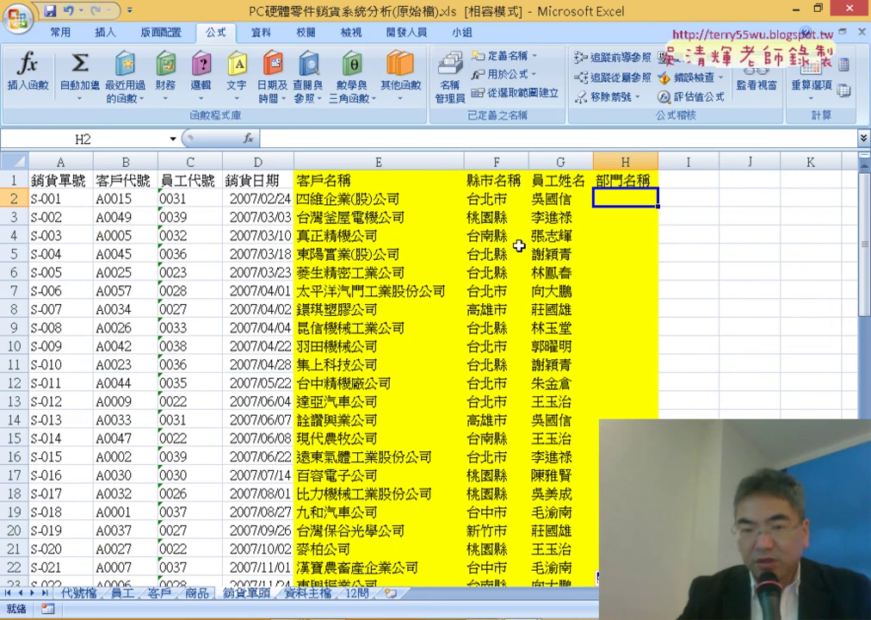
Copy G2's formula text, paste it into H2 with column index 5, then cancel that edit.
click(572, 202)
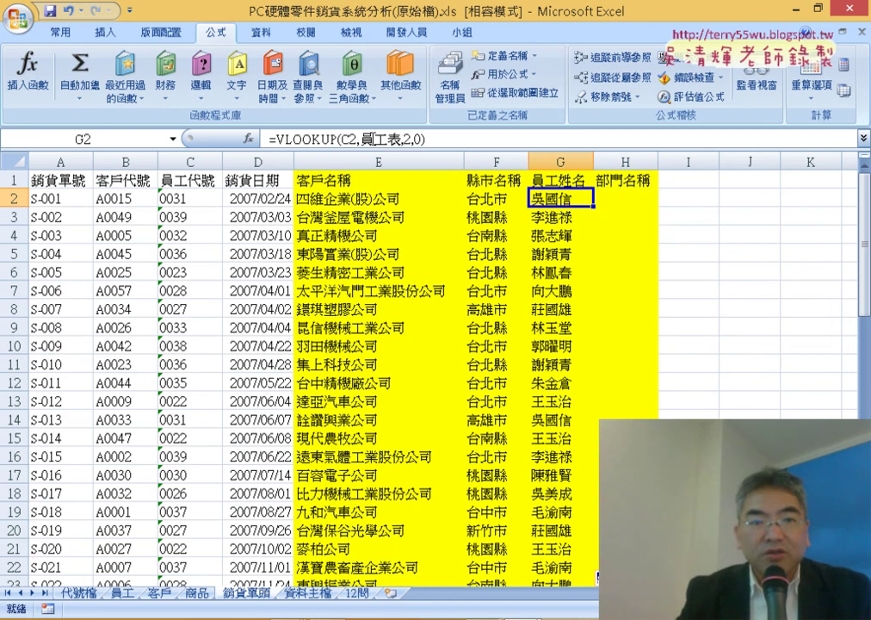
click(361, 138)
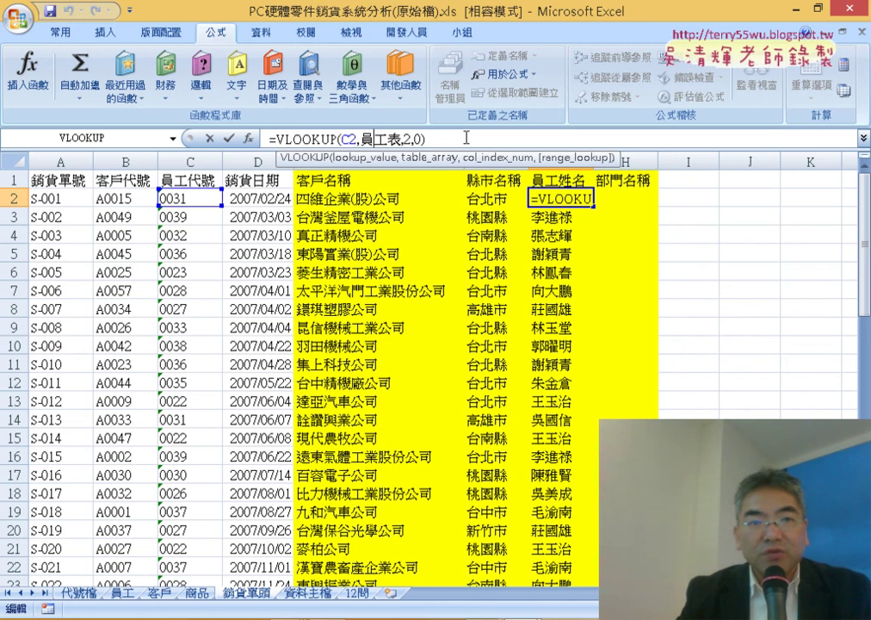
drag(465, 137, 270, 138)
right_click(366, 142)
click(379, 177)
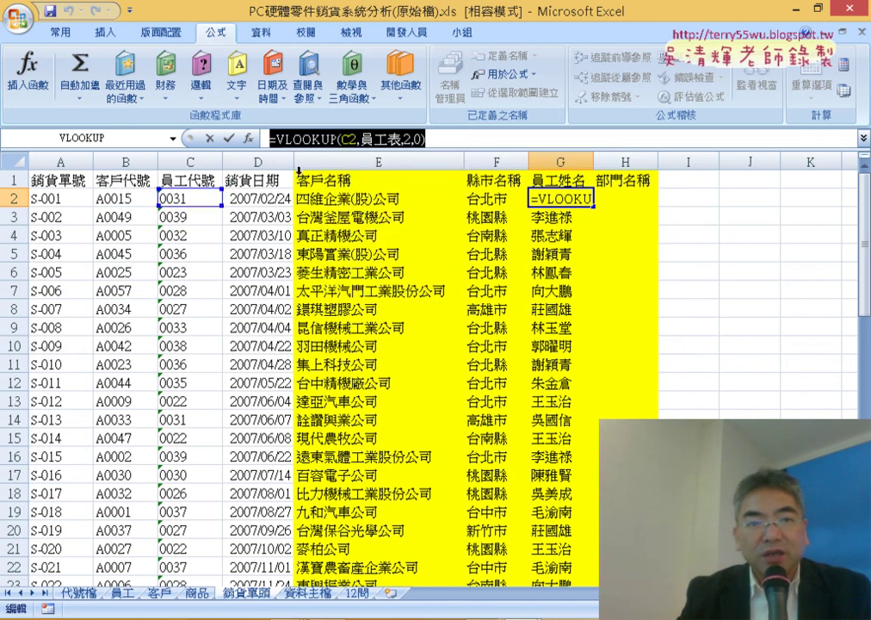
key(Escape)
click(626, 196)
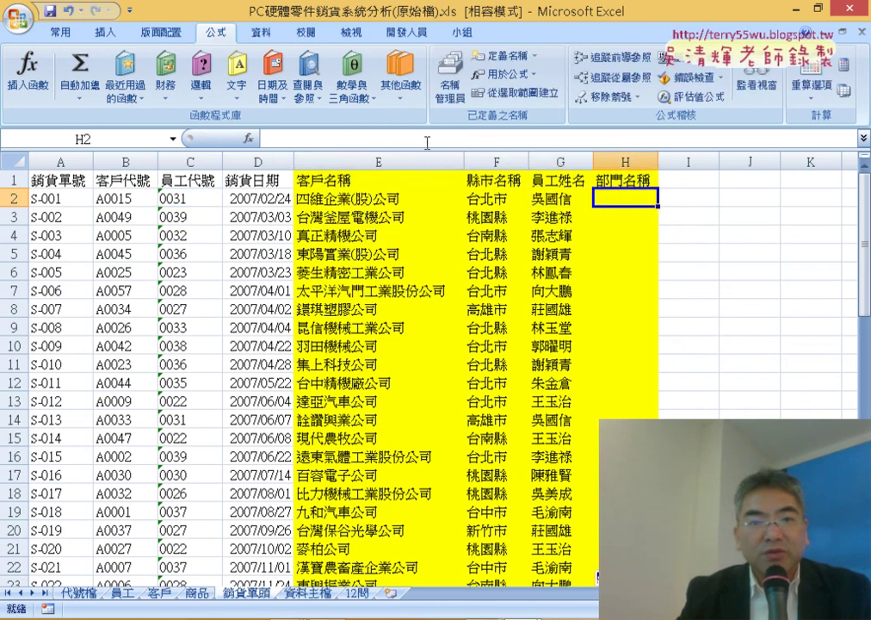
right_click(353, 137)
click(379, 181)
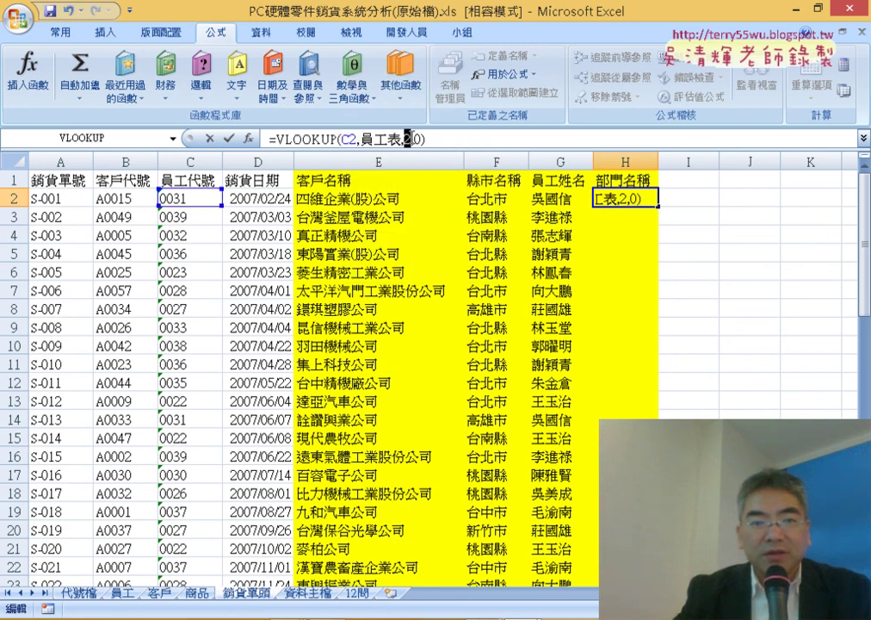
click(408, 138)
key(BackSpace)
text(5)
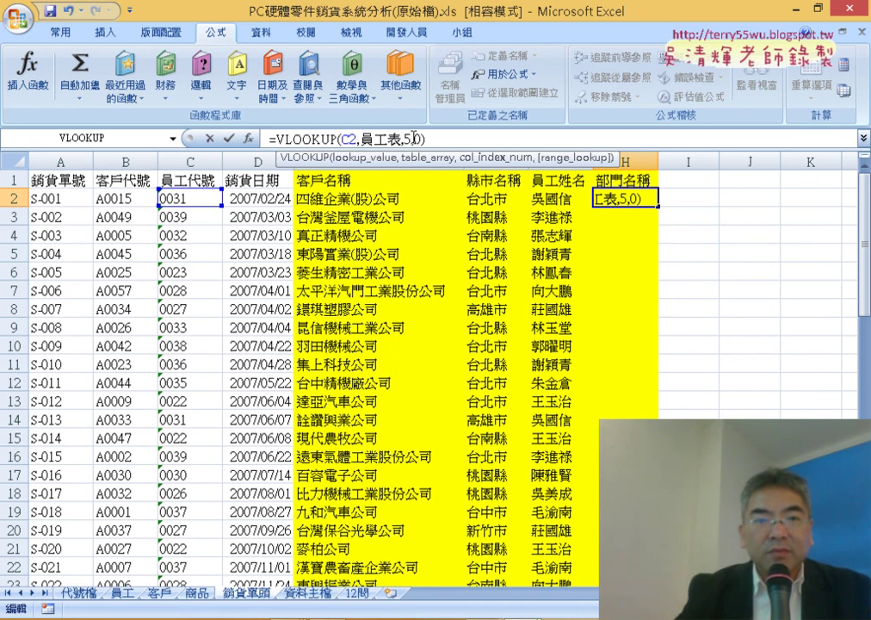
click(209, 138)
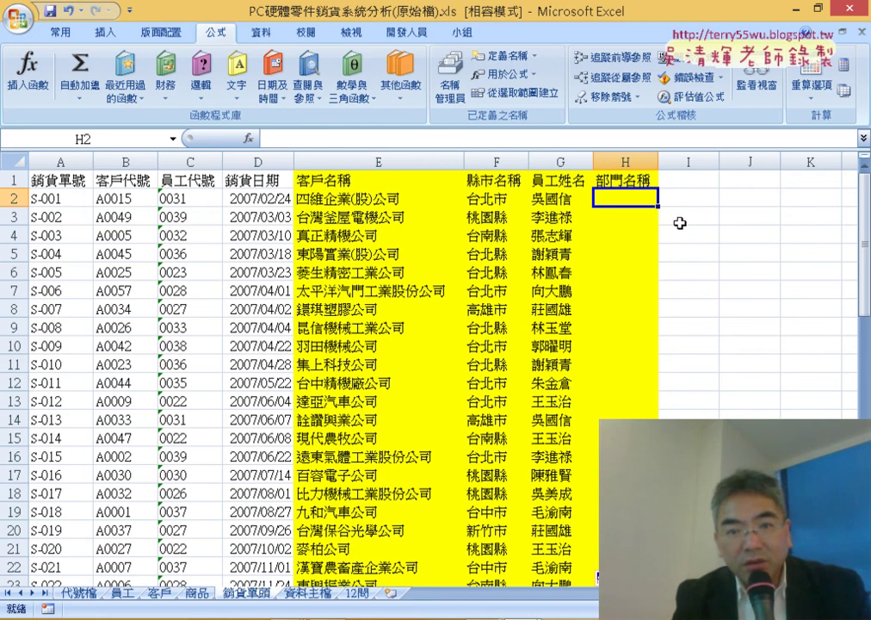
Paste the copied formula into H2 again and change its column index from 2 to 5.
click(569, 197)
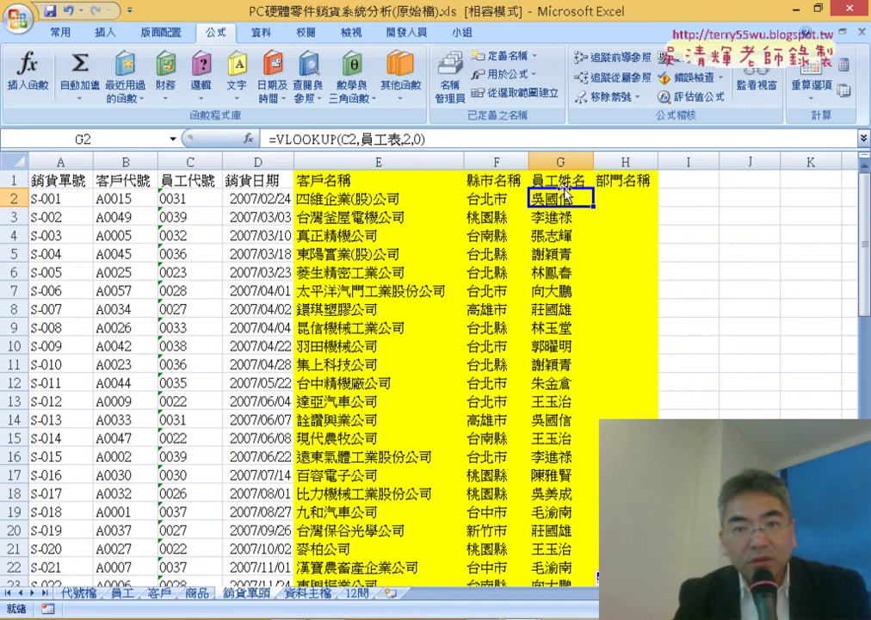
click(614, 197)
click(425, 142)
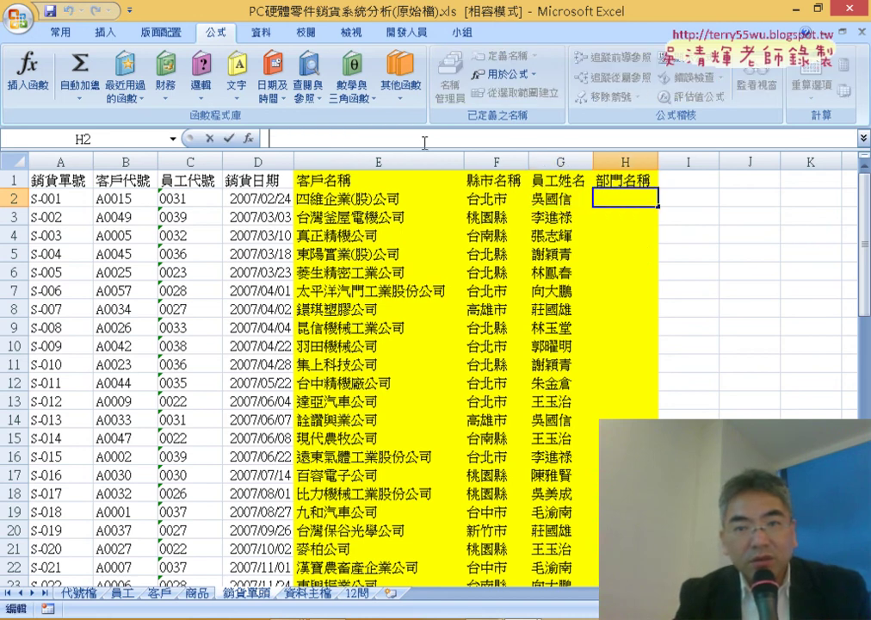
right_click(525, 148)
click(553, 220)
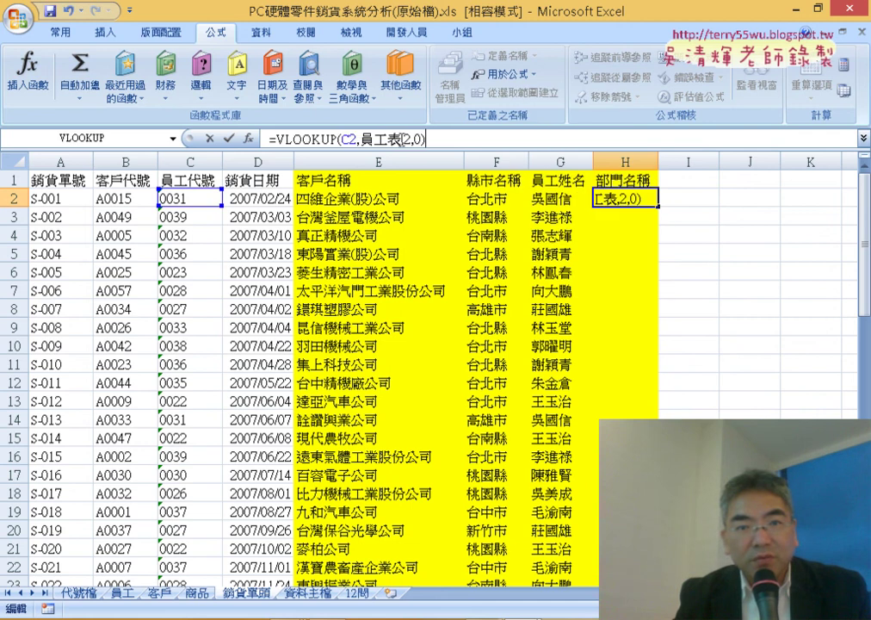
double_click(405, 140)
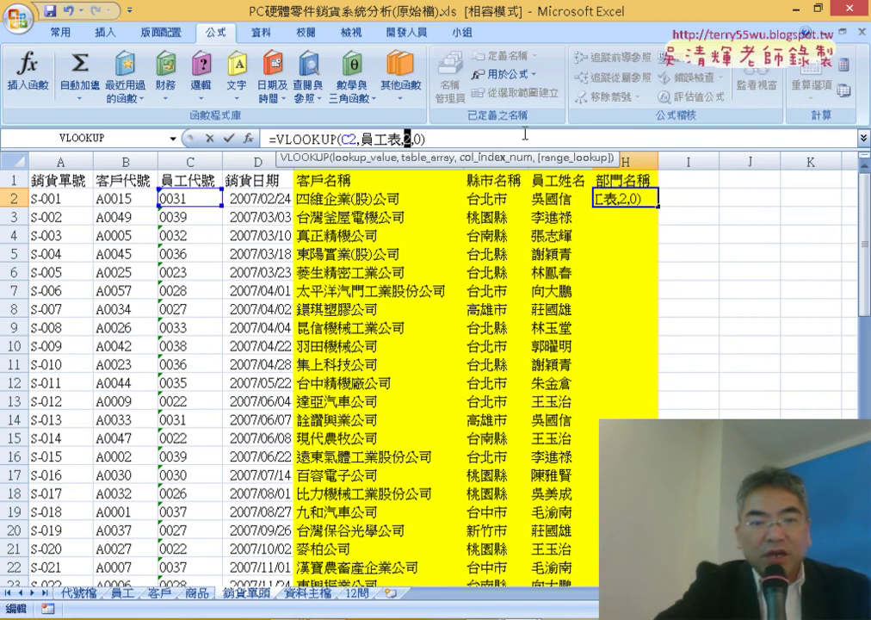
text(5)
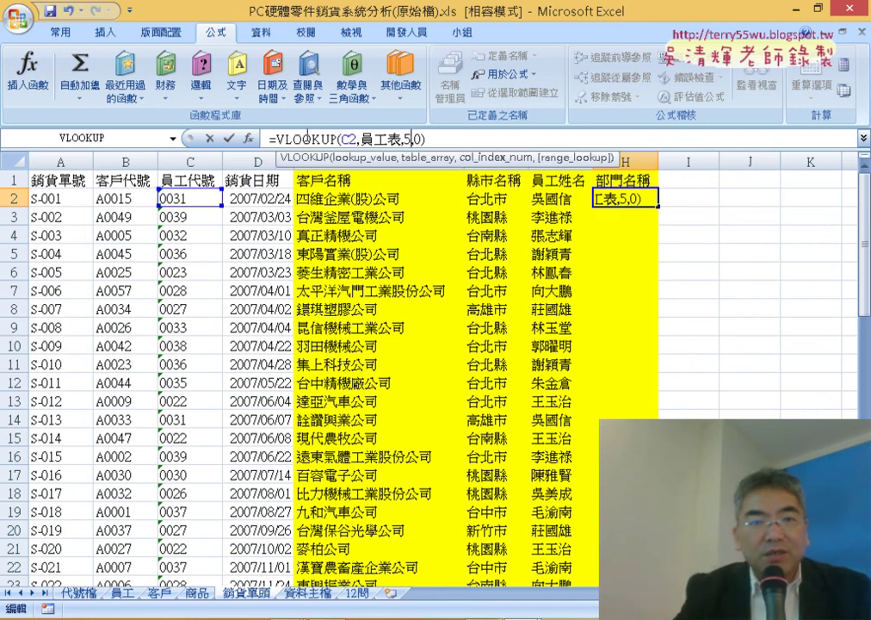
Confirm =VLOOKUP(C2,員工表,5,0) in H2 and fill department names such as 業務二課 down column H.
click(248, 138)
click(379, 389)
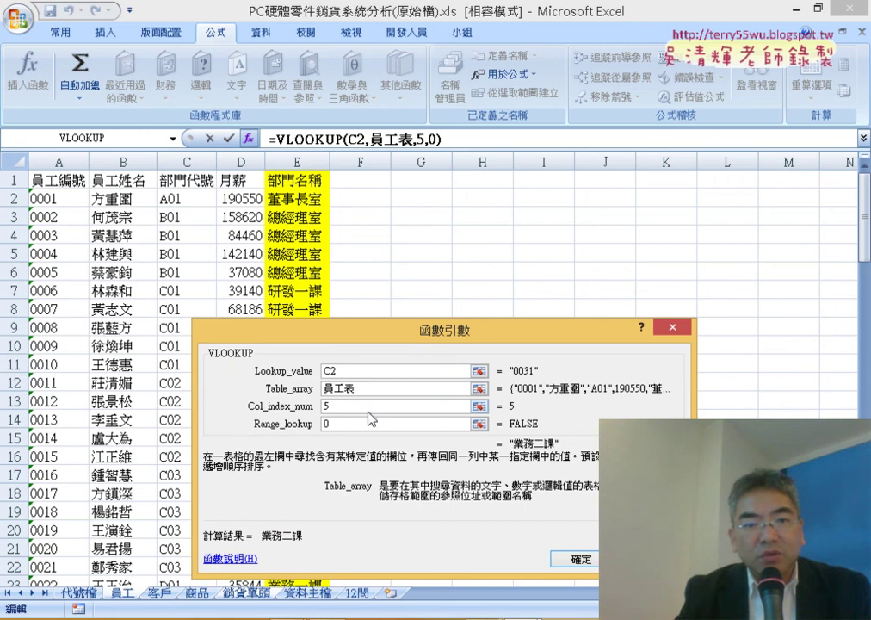
click(369, 373)
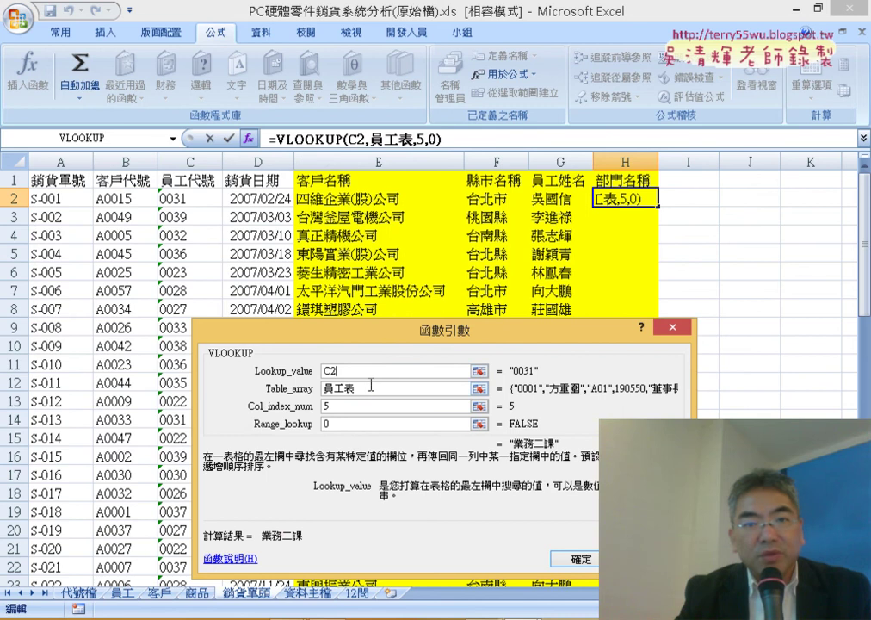
click(372, 388)
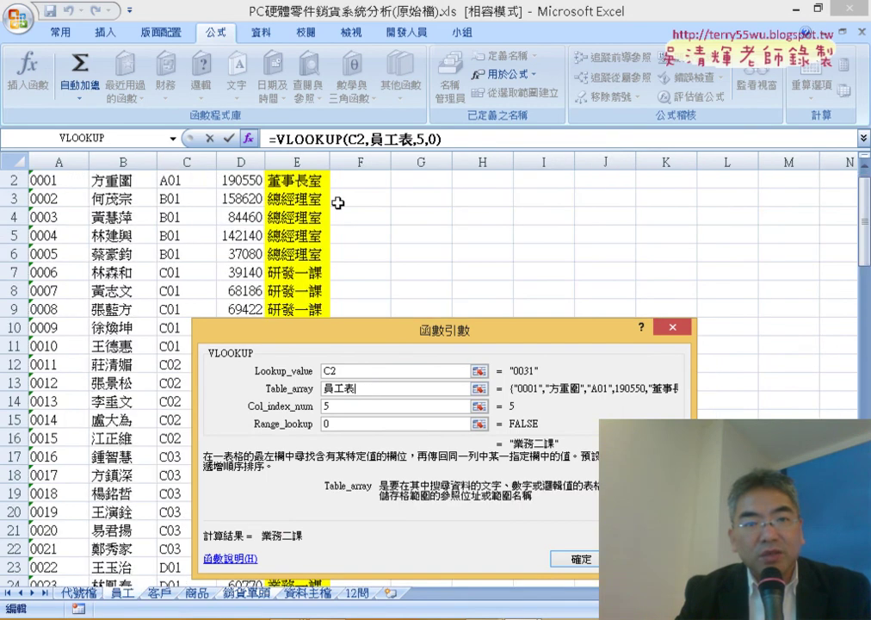
scroll(311, 225, up, 1)
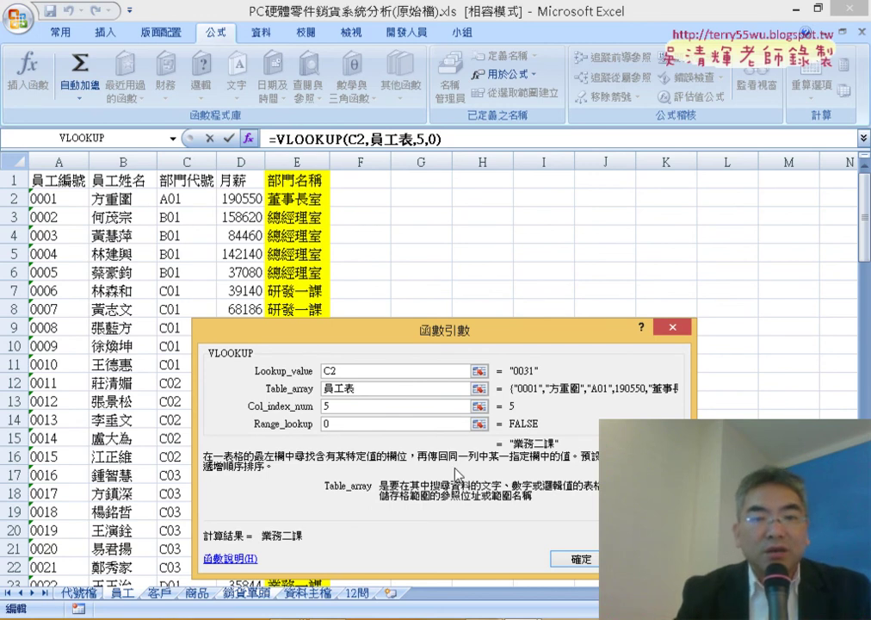
click(592, 561)
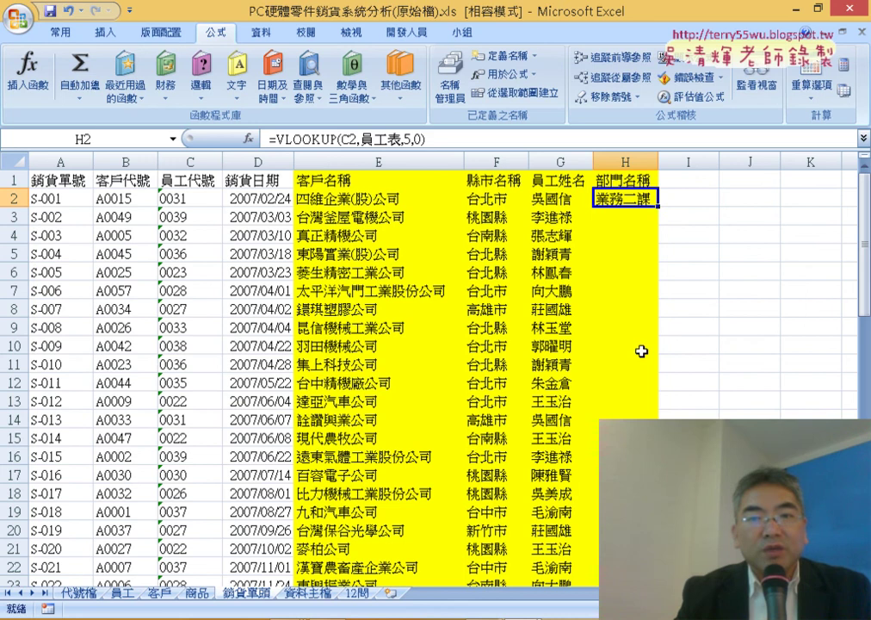
double_click(656, 206)
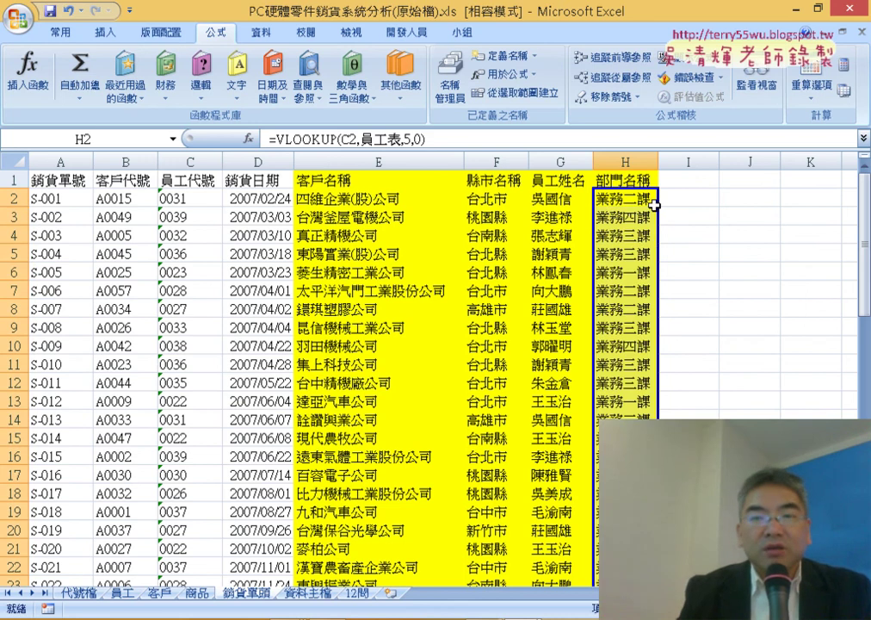
click(569, 201)
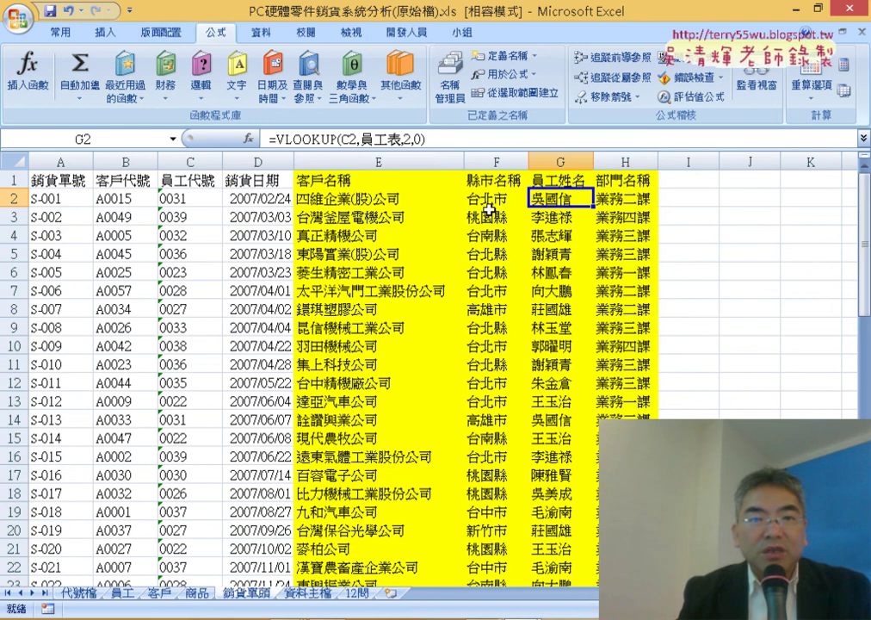
click(175, 203)
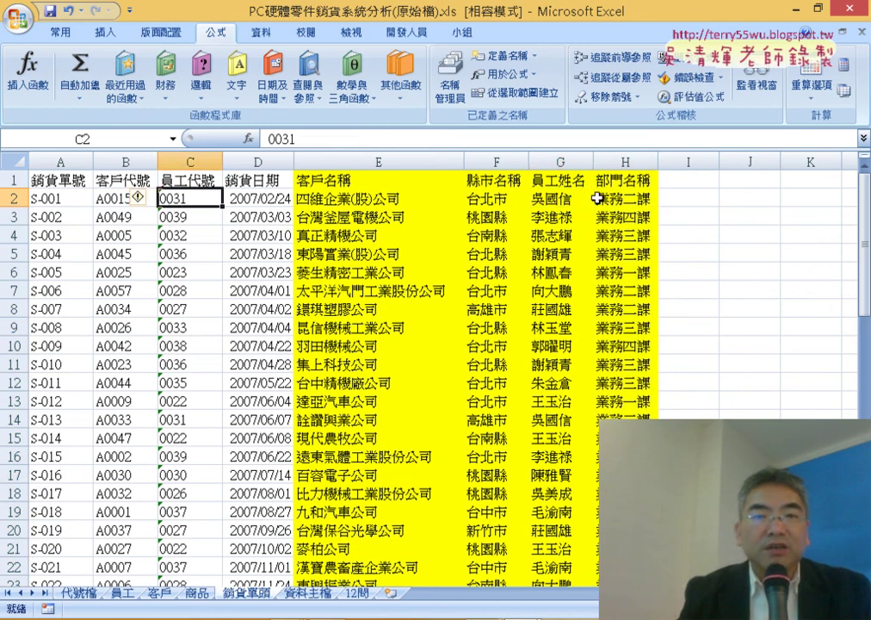
click(548, 199)
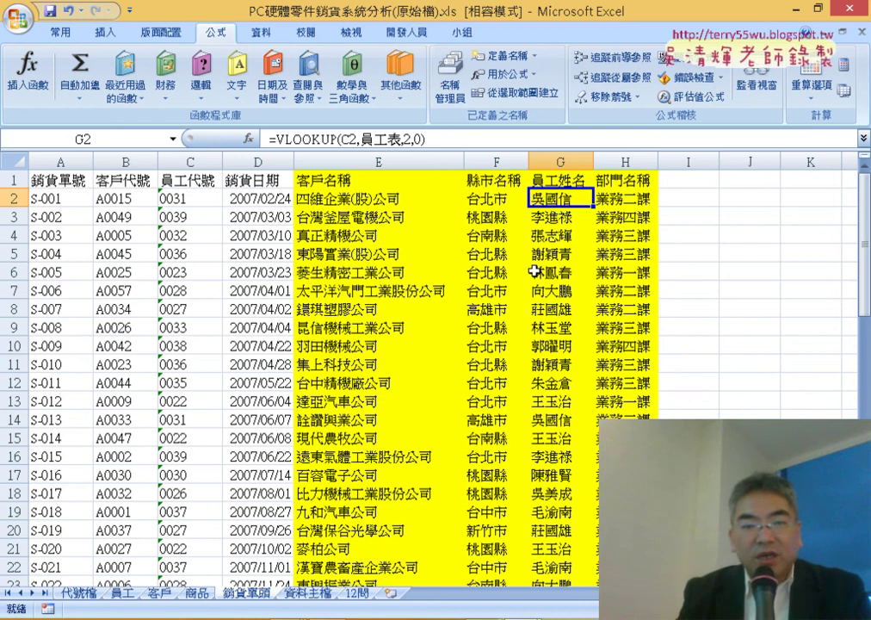
Switch to the 資料主檔 sheet and begin inserting a function in D2 under 商品名稱.
click(306, 593)
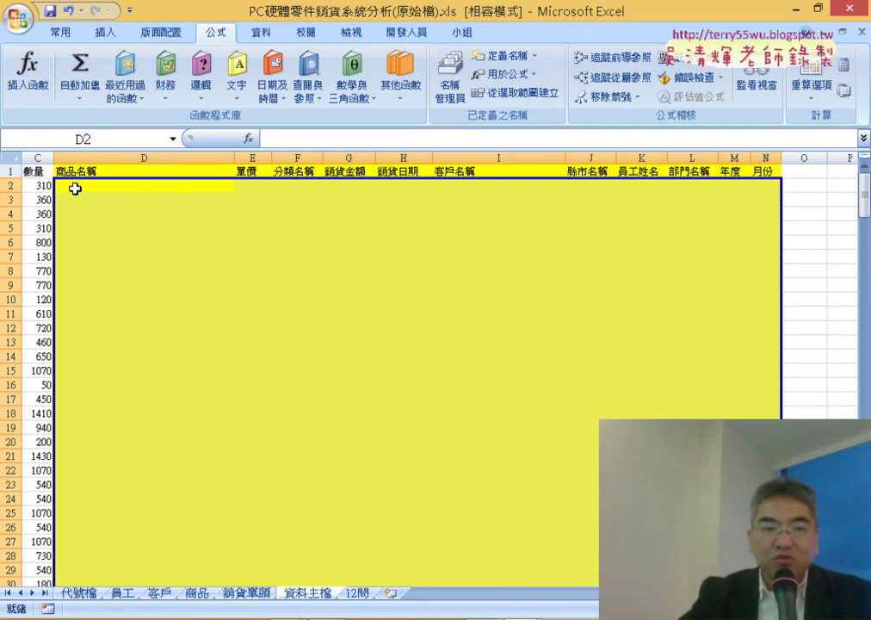
click(191, 185)
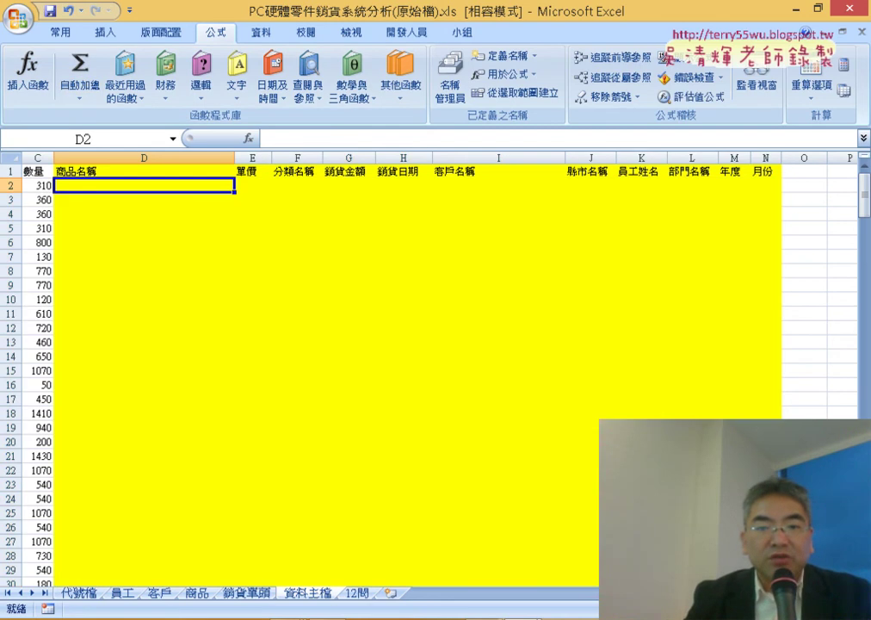
scroll(431, 370, left, 2)
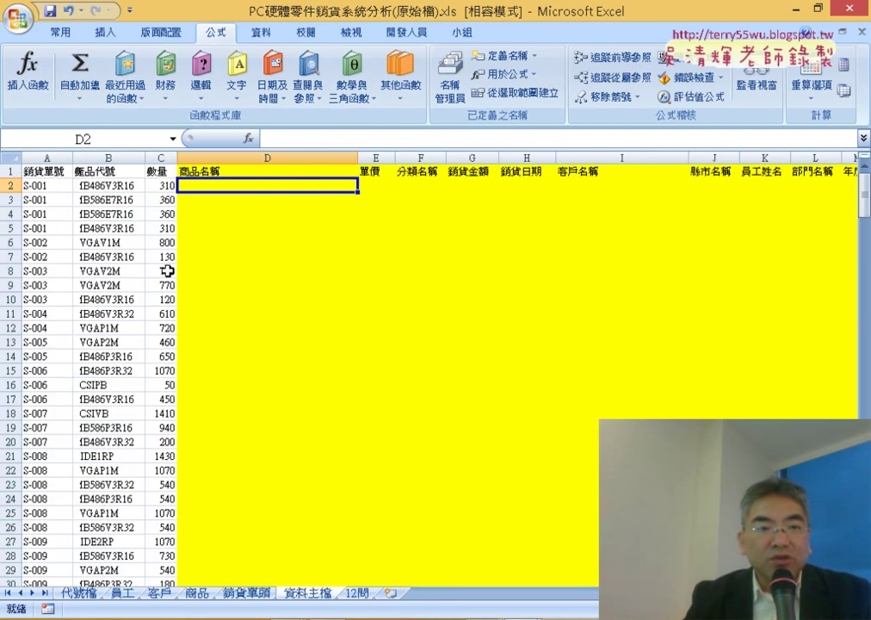
click(125, 188)
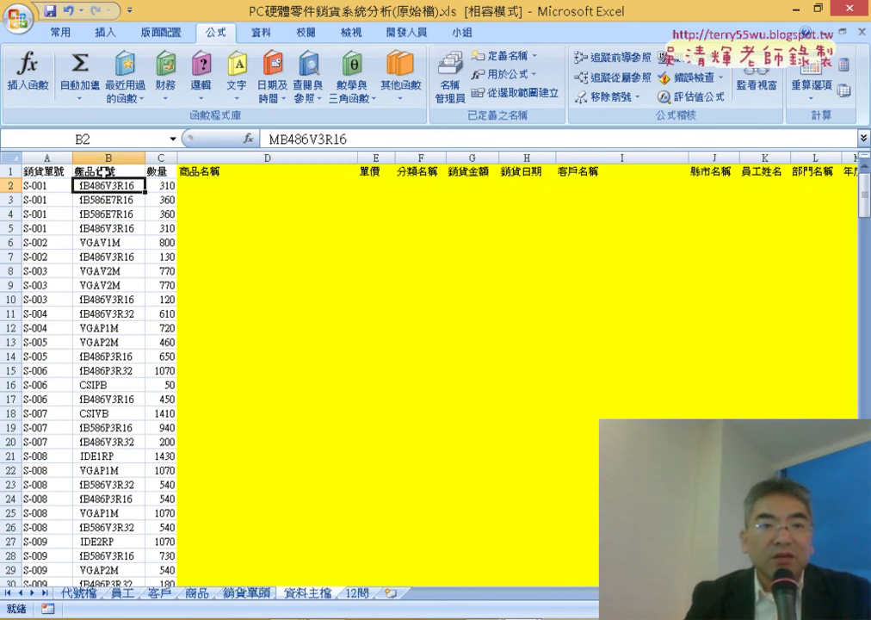
click(219, 185)
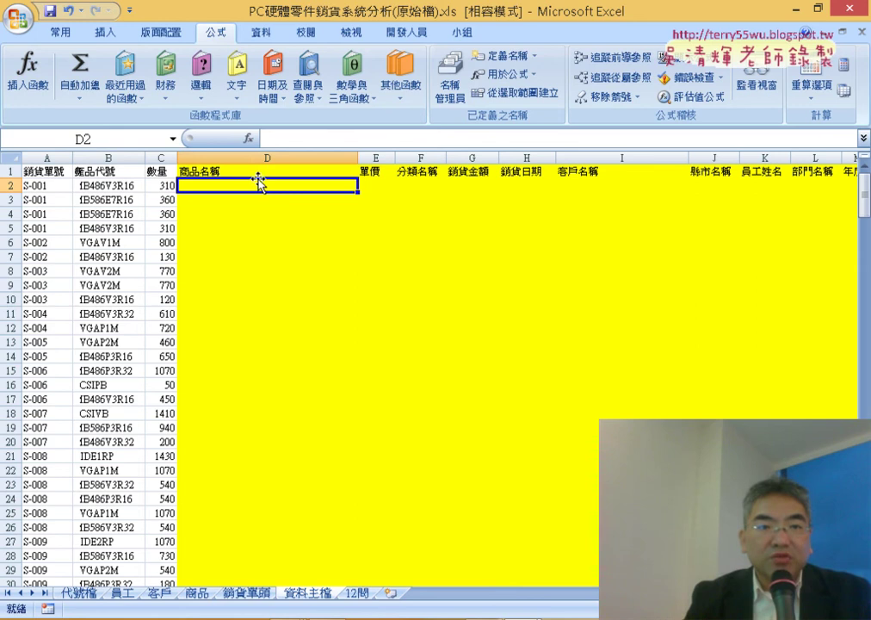
click(248, 139)
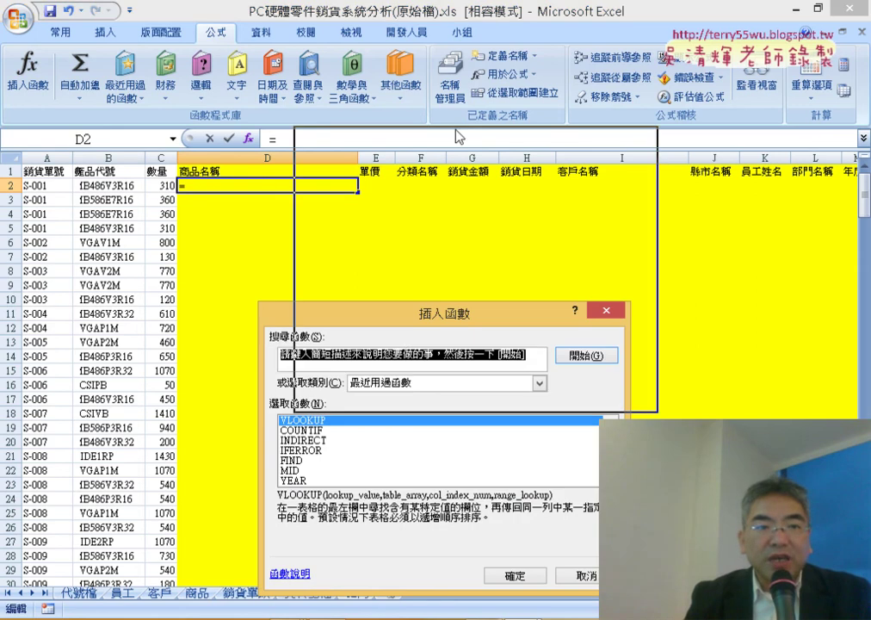
Start a VLOOKUP in D2 with B2 as the lookup value and 商品表 as the table.
drag(428, 315, 460, 136)
click(525, 203)
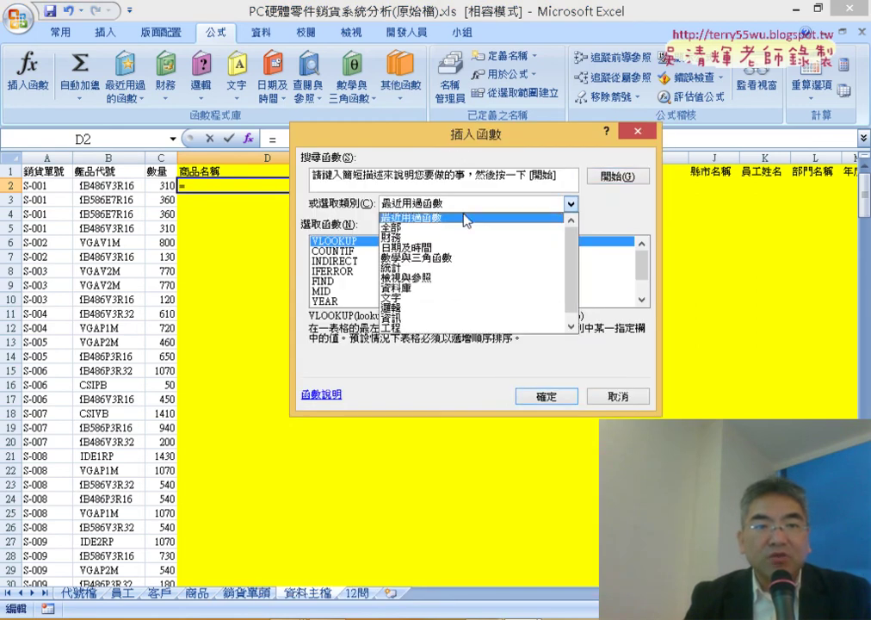
click(335, 244)
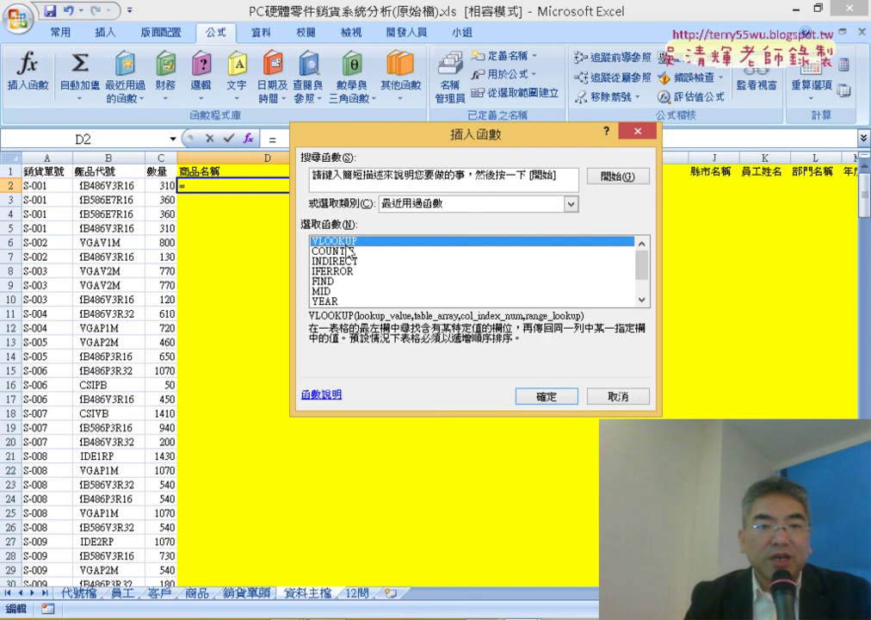
key(Return)
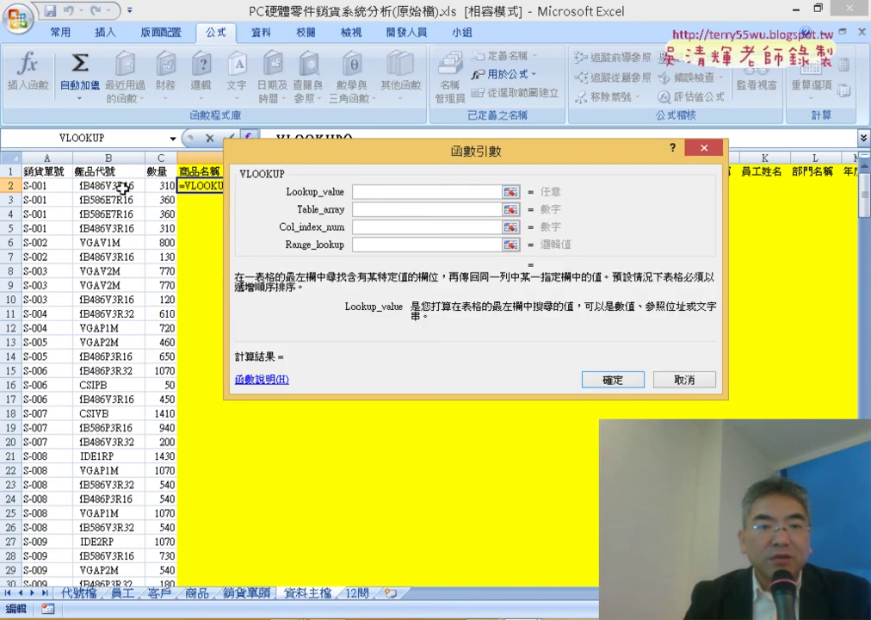
click(124, 188)
click(378, 208)
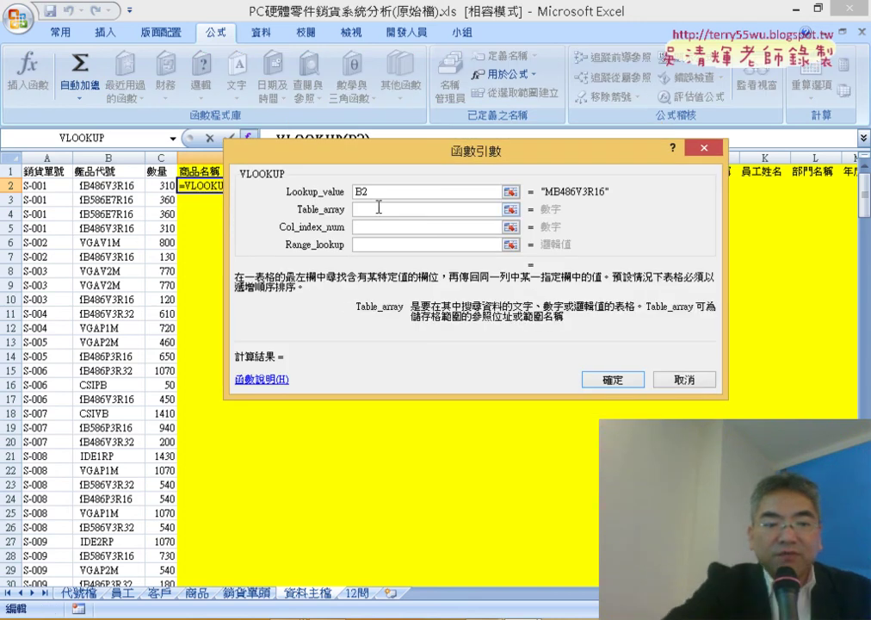
key(F3)
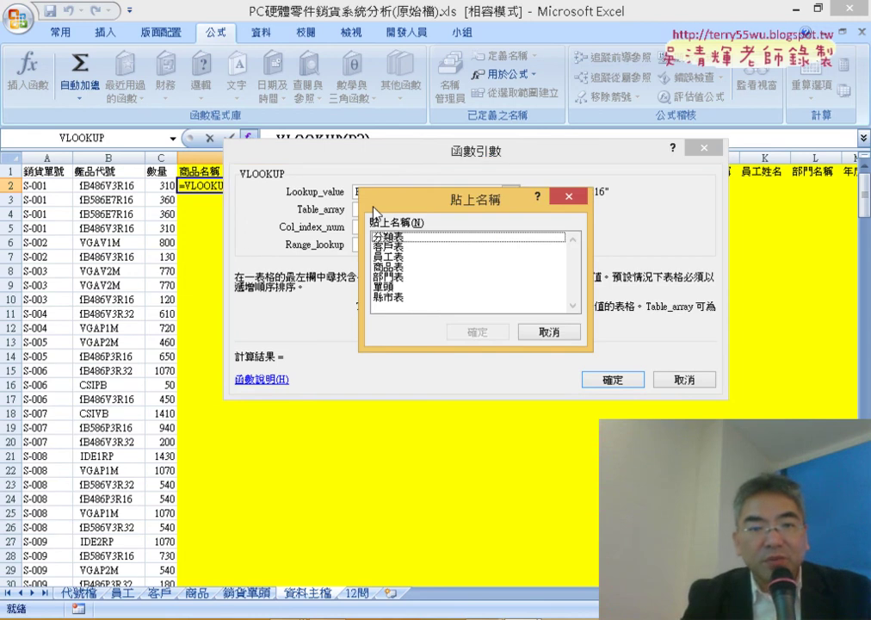
double_click(410, 268)
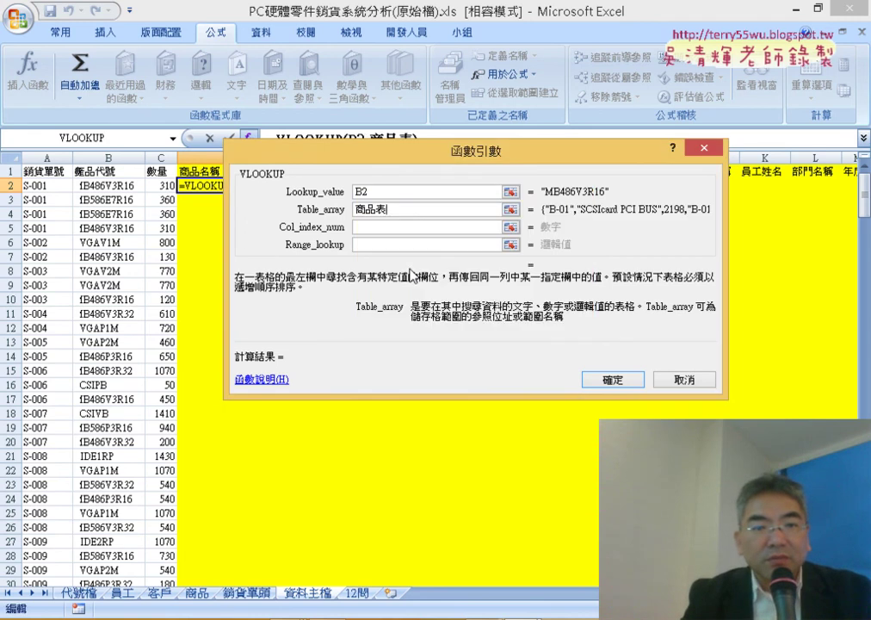
click(418, 227)
click(415, 209)
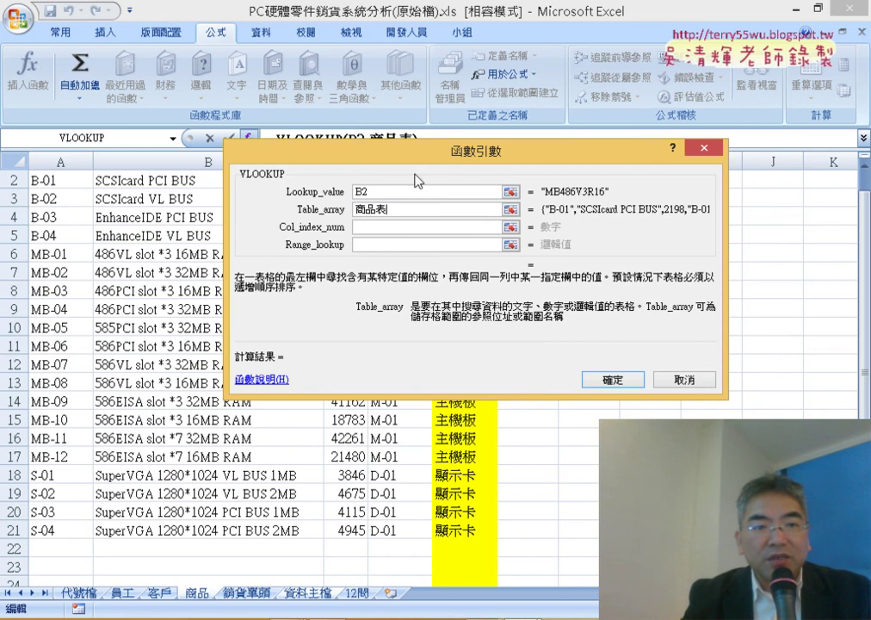
drag(413, 170, 400, 347)
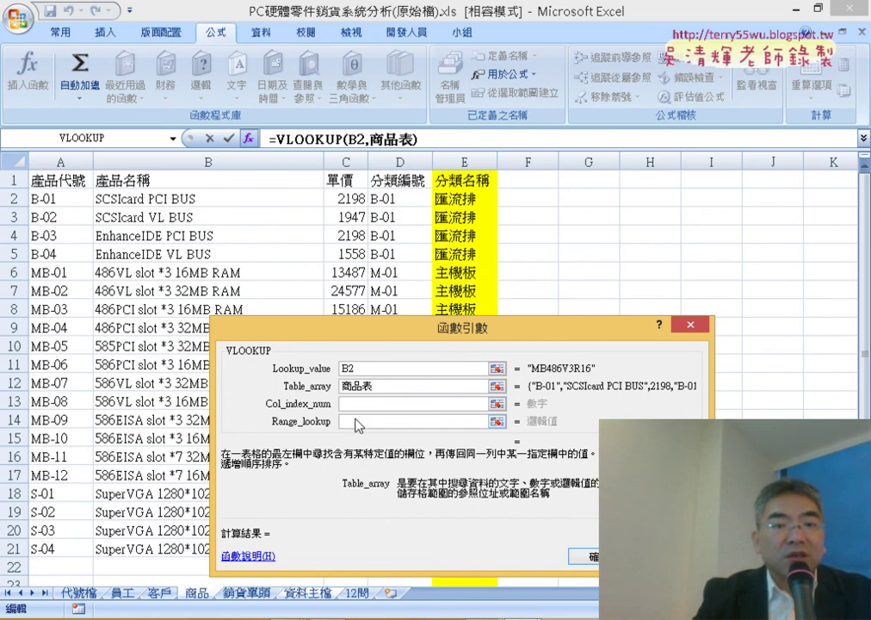
Set column 2 and range_lookup 1, then fill =VLOOKUP(B2,商品表,2,1) down column D.
click(367, 402)
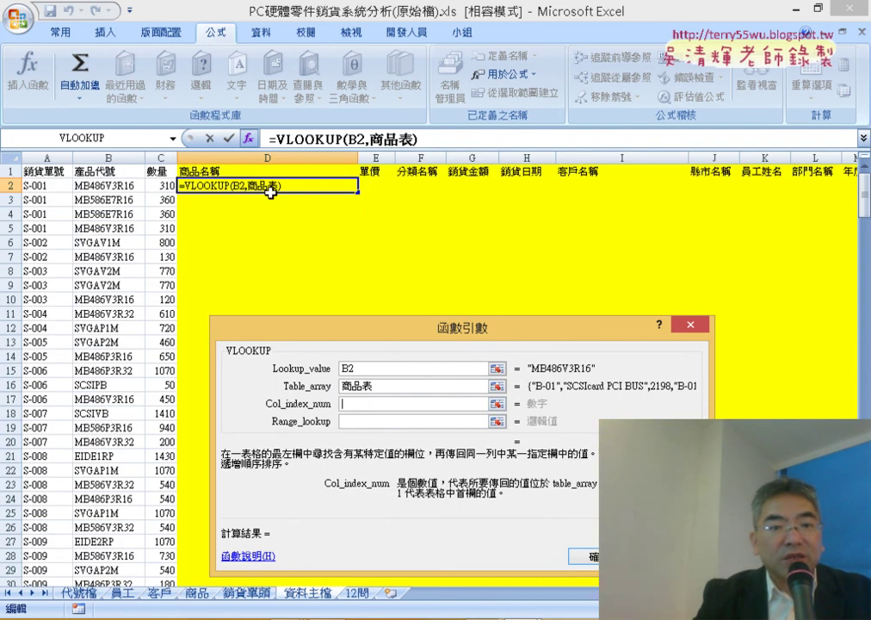
double_click(397, 385)
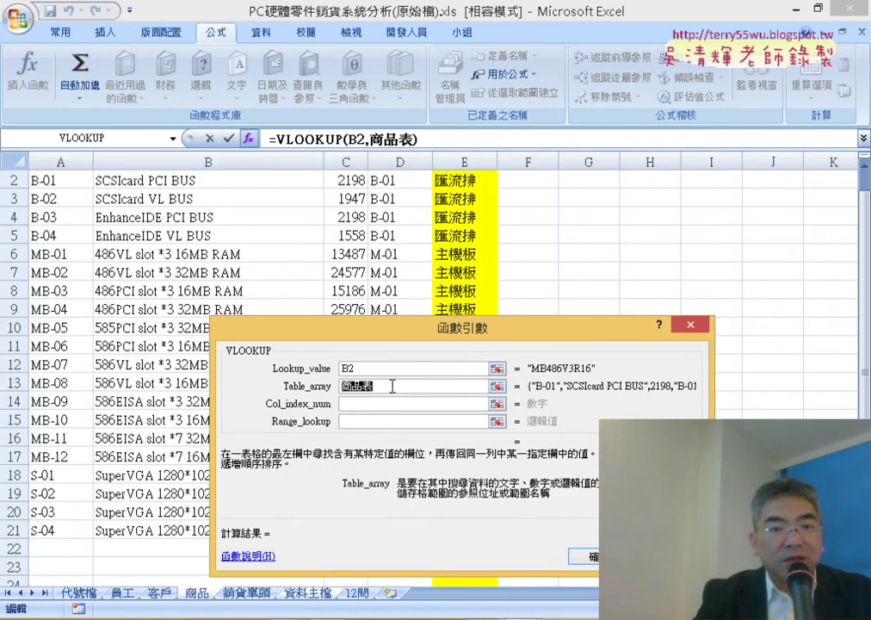
scroll(176, 238, up, 1)
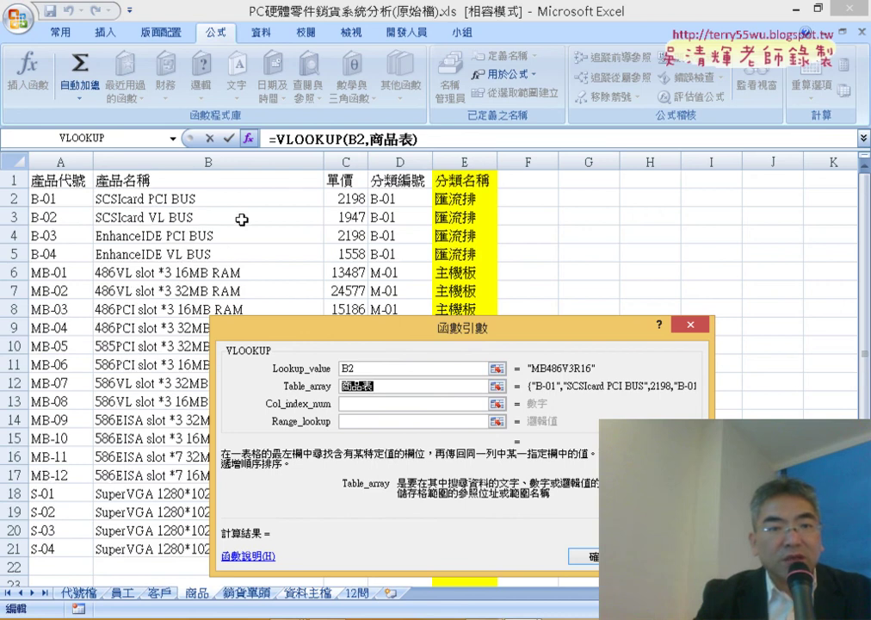
click(384, 404)
text(2)
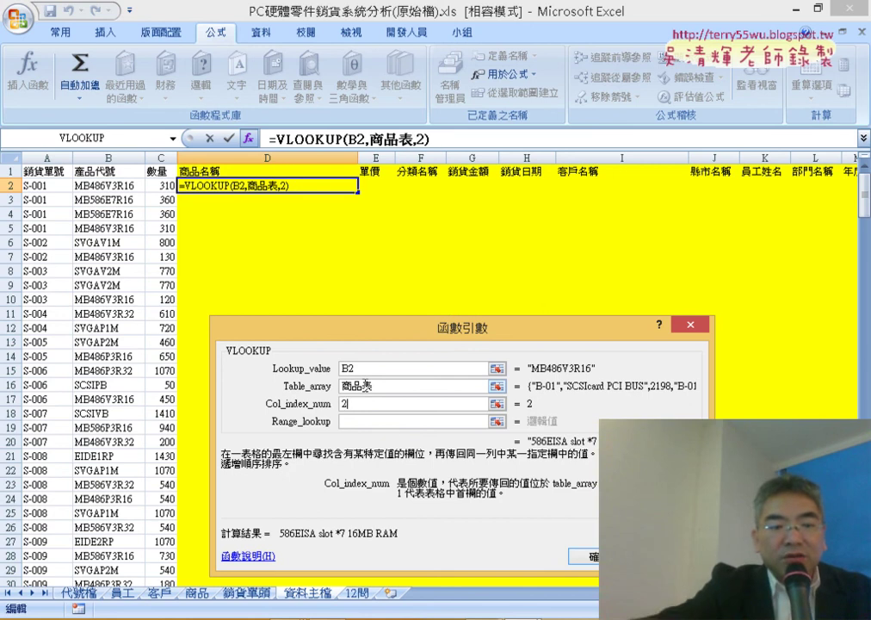
key(Tab)
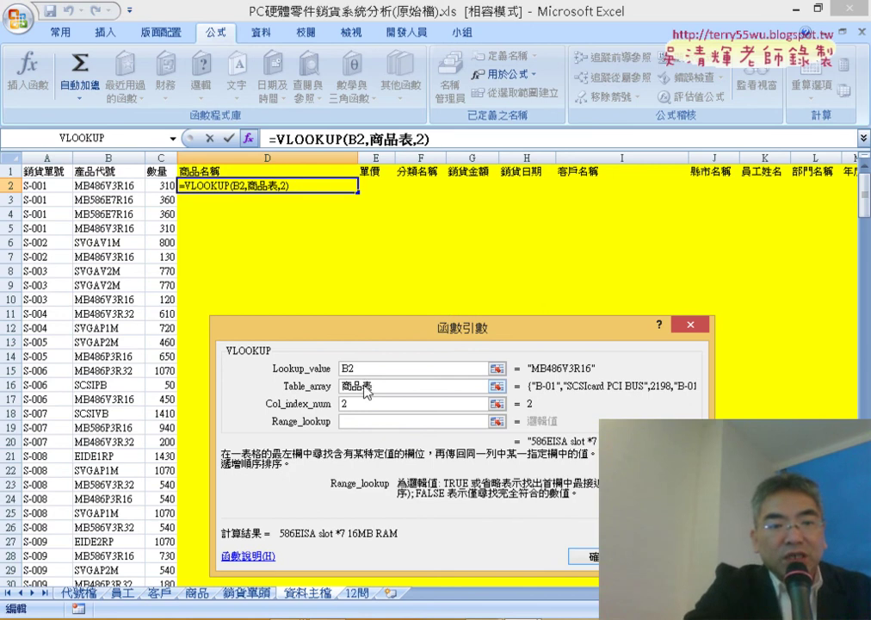
text(1)
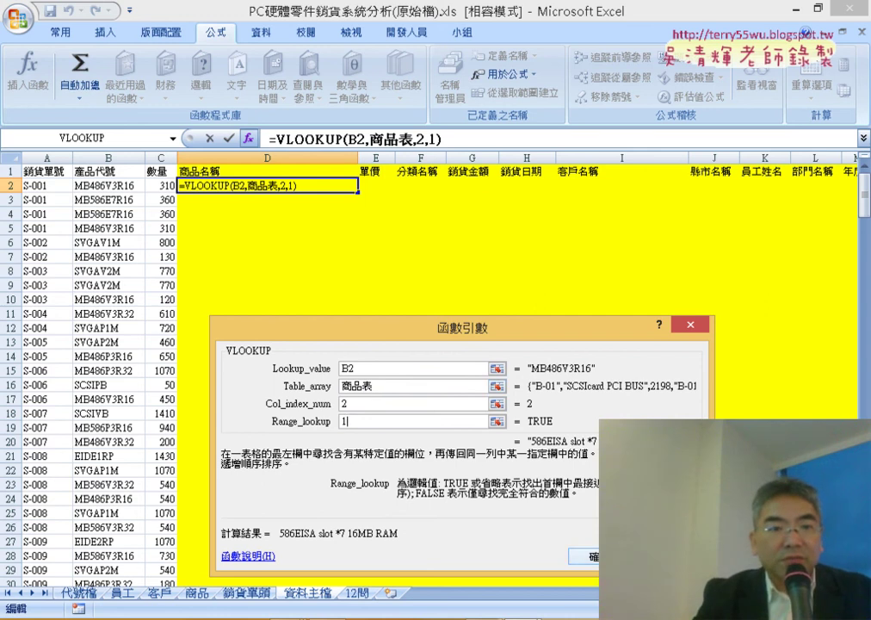
key(Return)
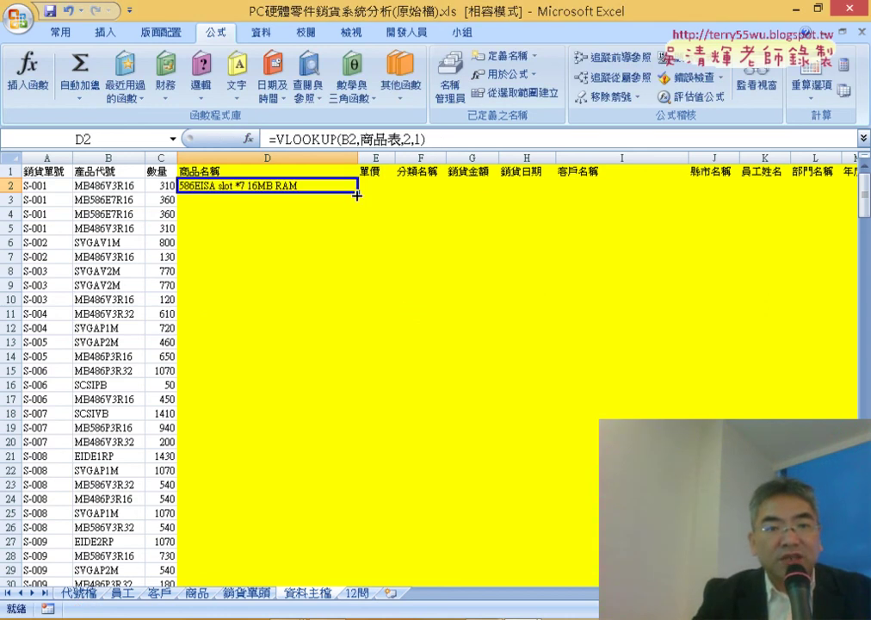
double_click(357, 196)
click(369, 186)
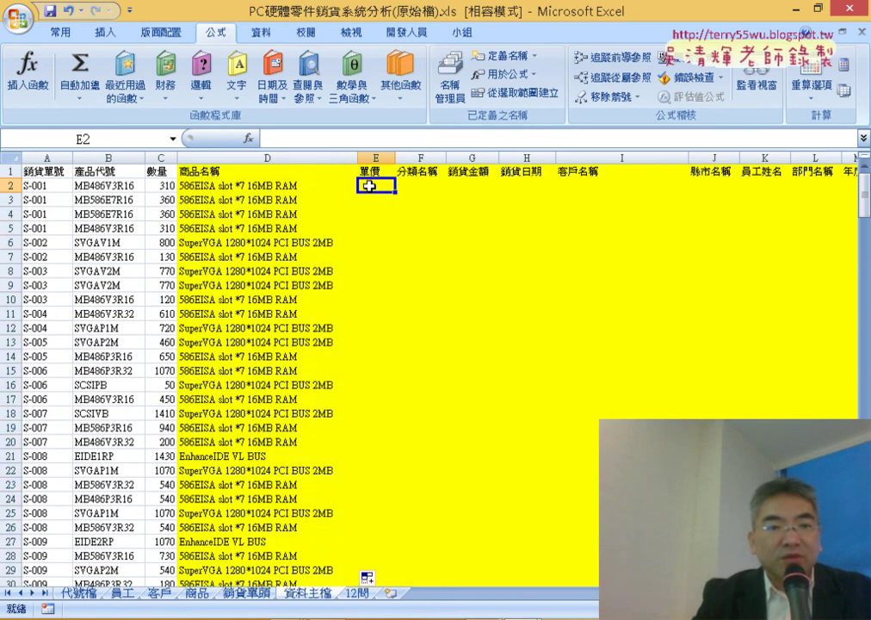
Copy D2's VLOOKUP formula text from the formula bar, leaving D2 unchanged.
click(331, 183)
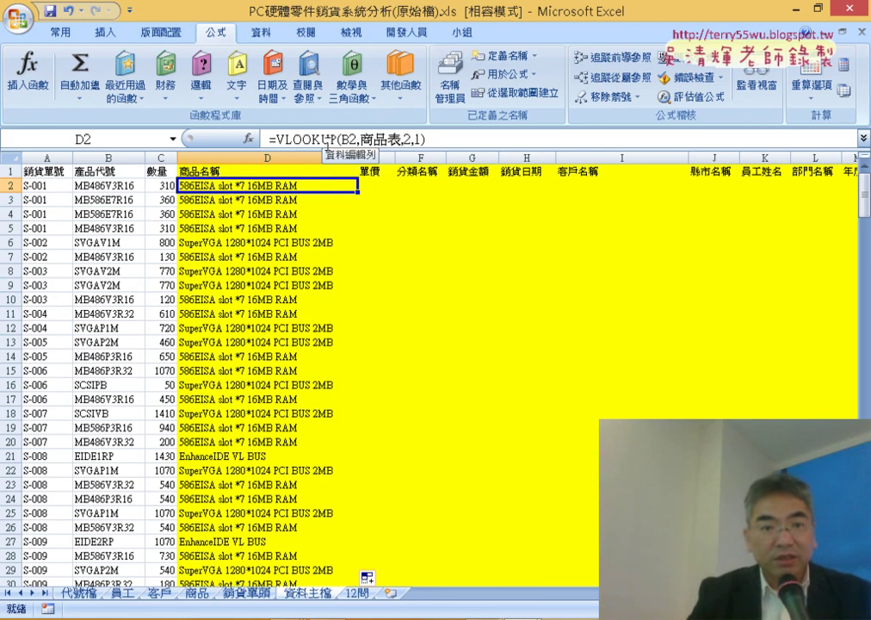
right_click(275, 186)
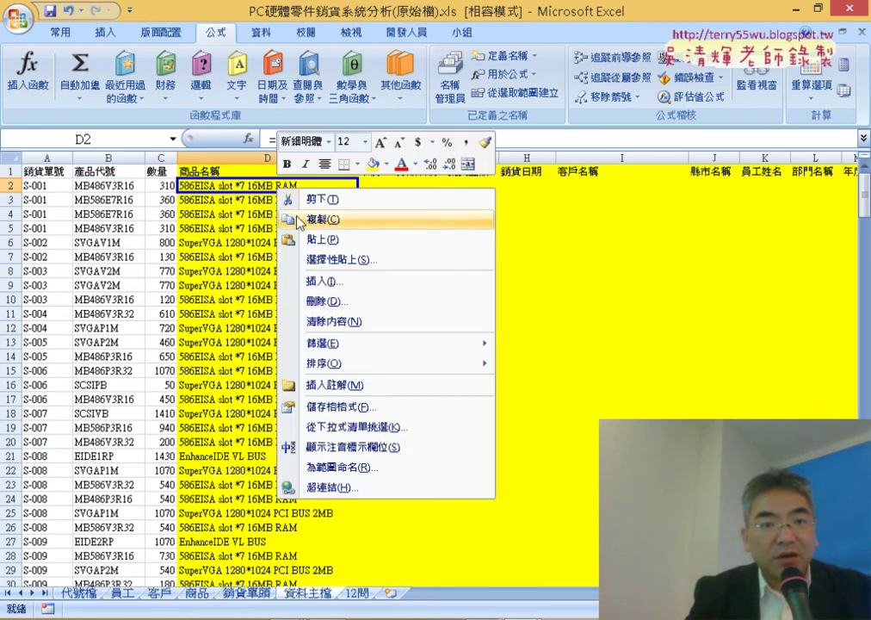
click(314, 226)
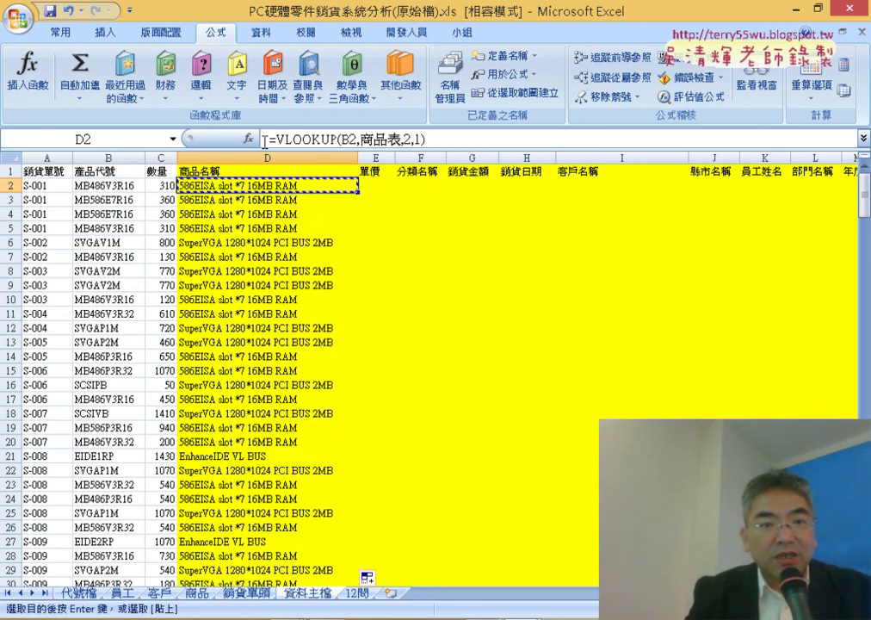
click(373, 184)
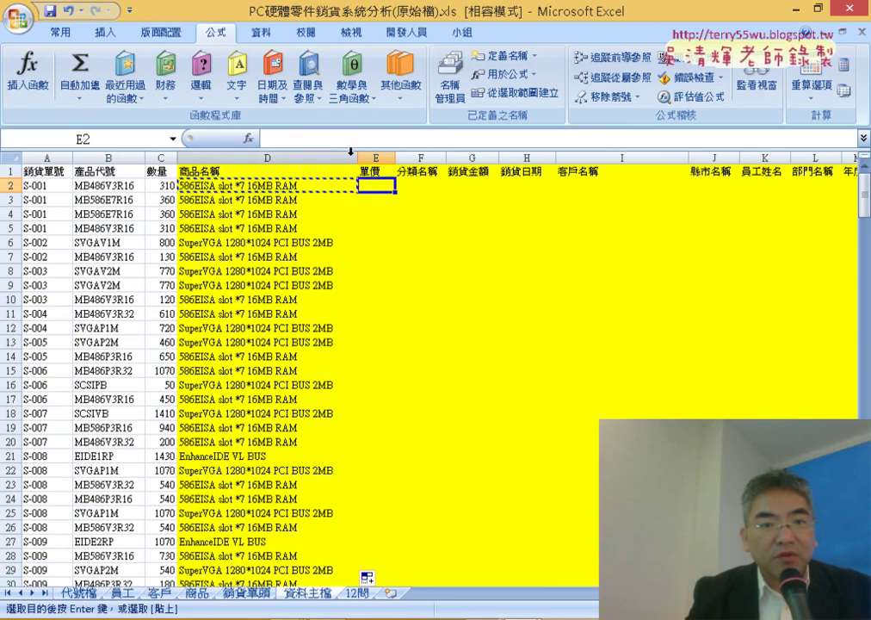
double_click(370, 184)
right_click(360, 181)
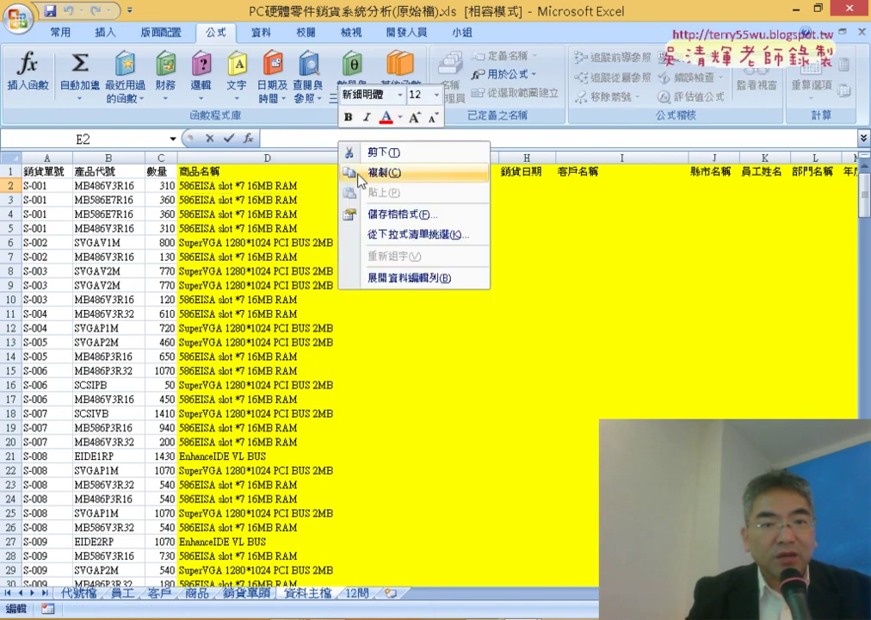
key(Escape)
click(288, 185)
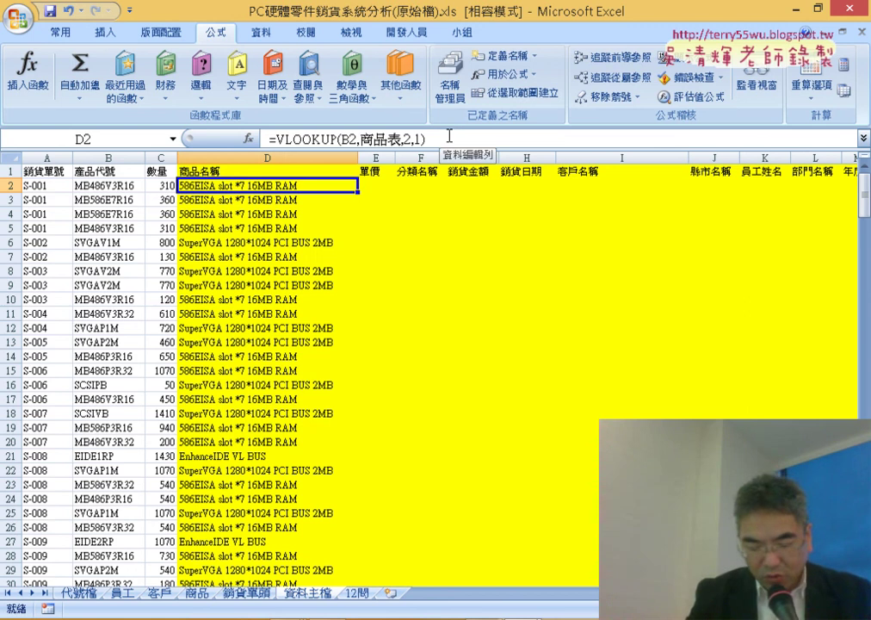
drag(426, 138, 297, 142)
right_click(226, 143)
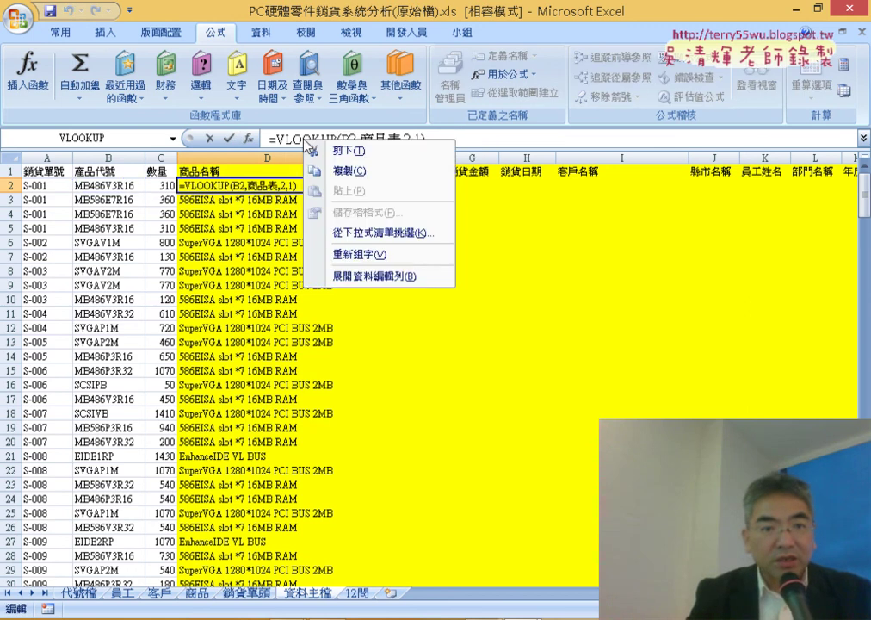
click(258, 170)
key(Escape)
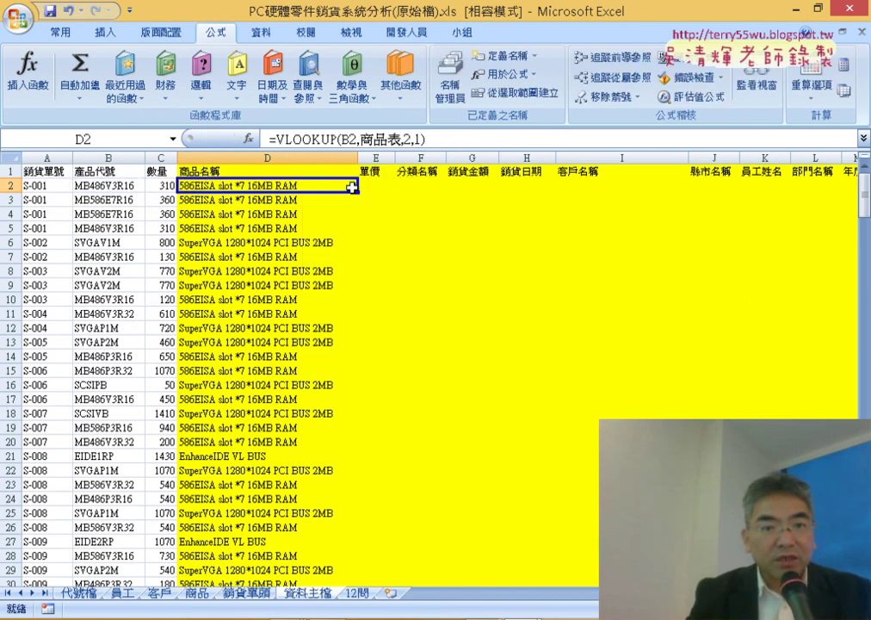
Paste the formula into E2 as =VLOOKUP(B2,商品表,3,1) and fill it down the 單價 column.
click(358, 182)
click(316, 140)
right_click(315, 141)
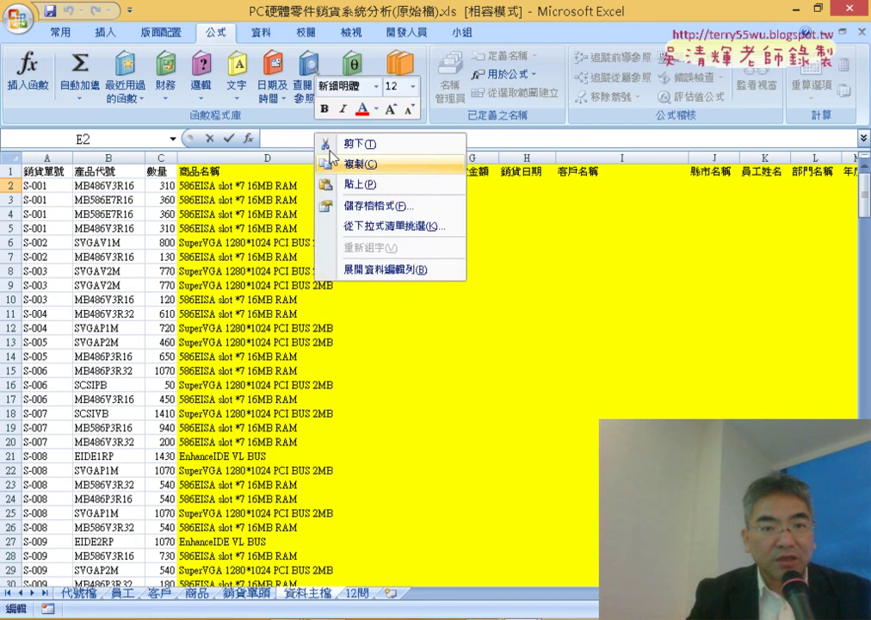
click(336, 182)
click(389, 139)
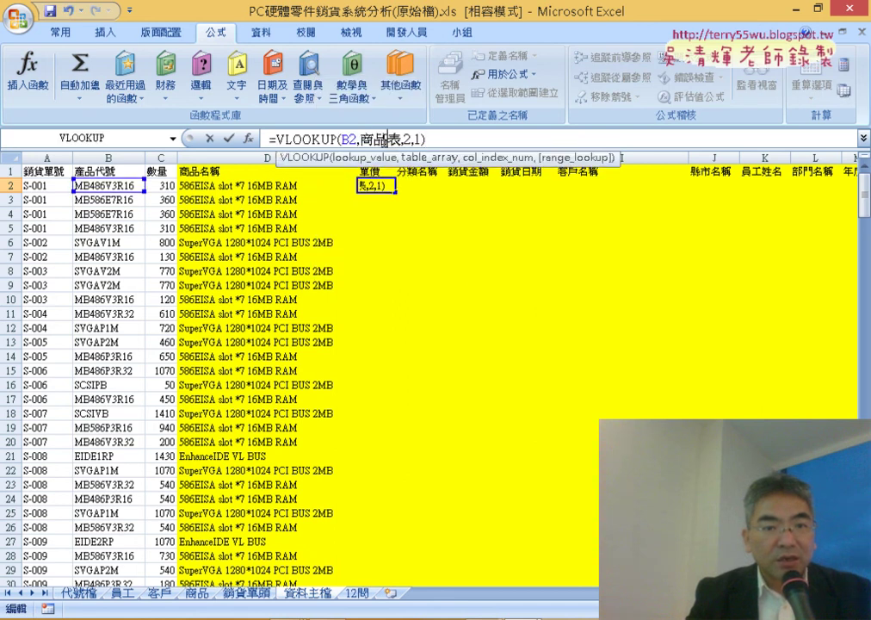
click(248, 139)
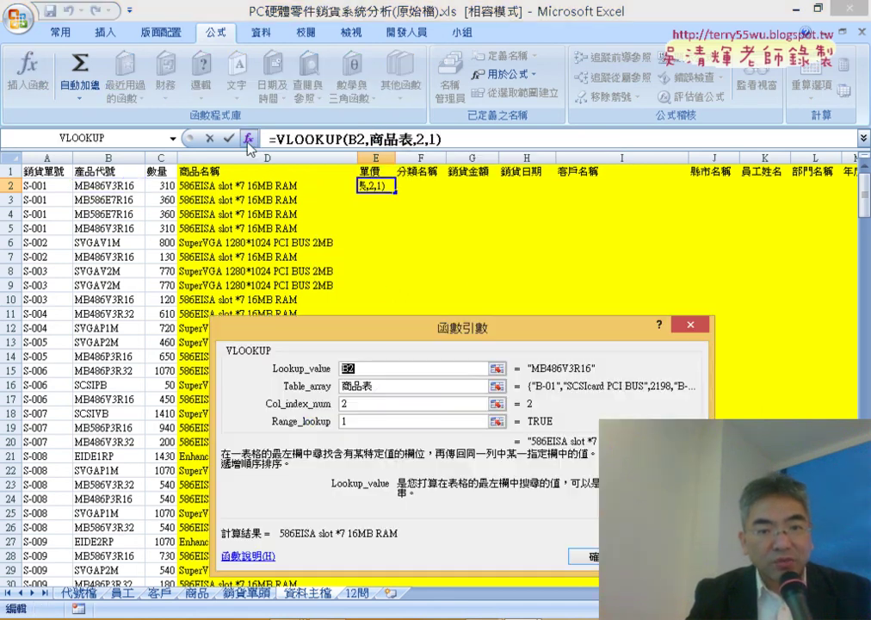
click(379, 385)
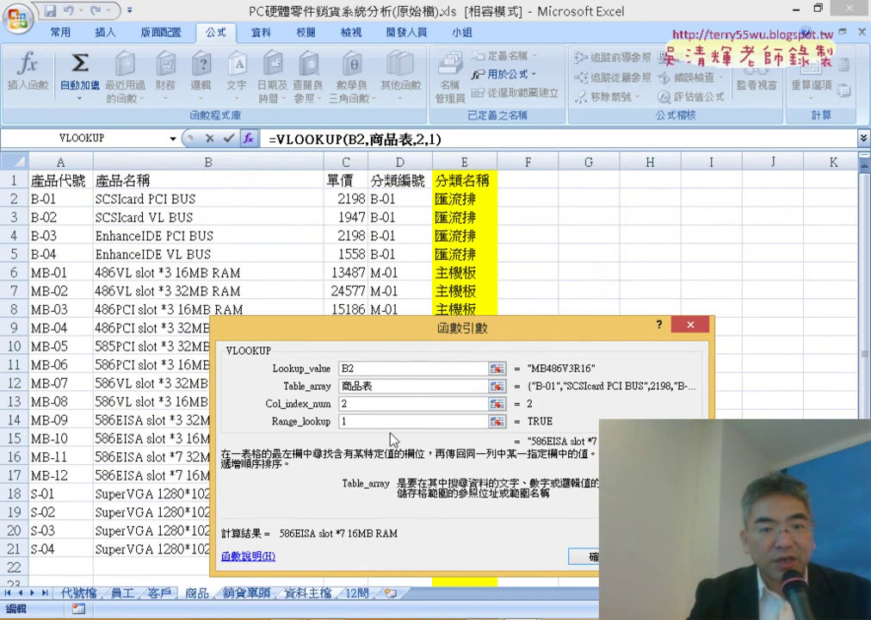
double_click(359, 404)
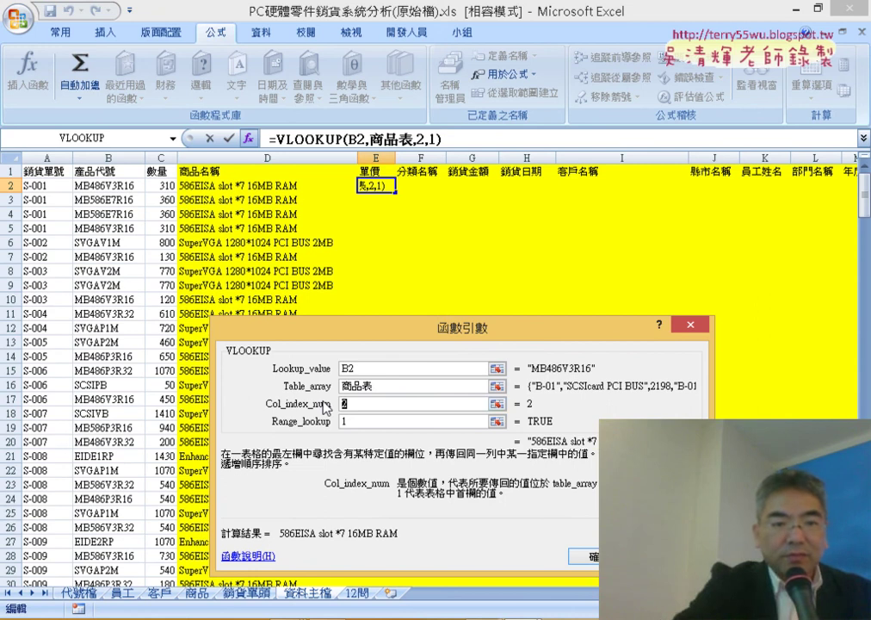
text(3)
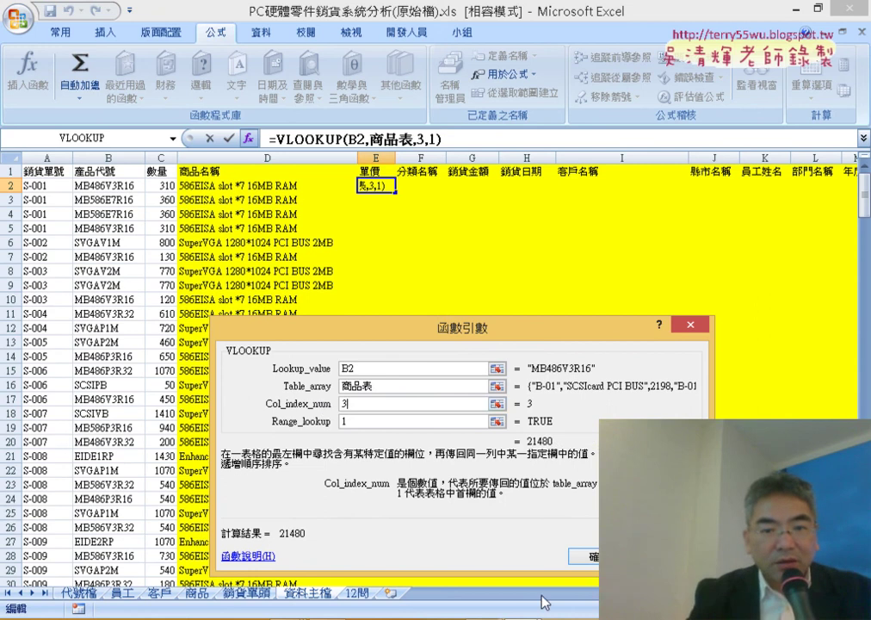
key(Return)
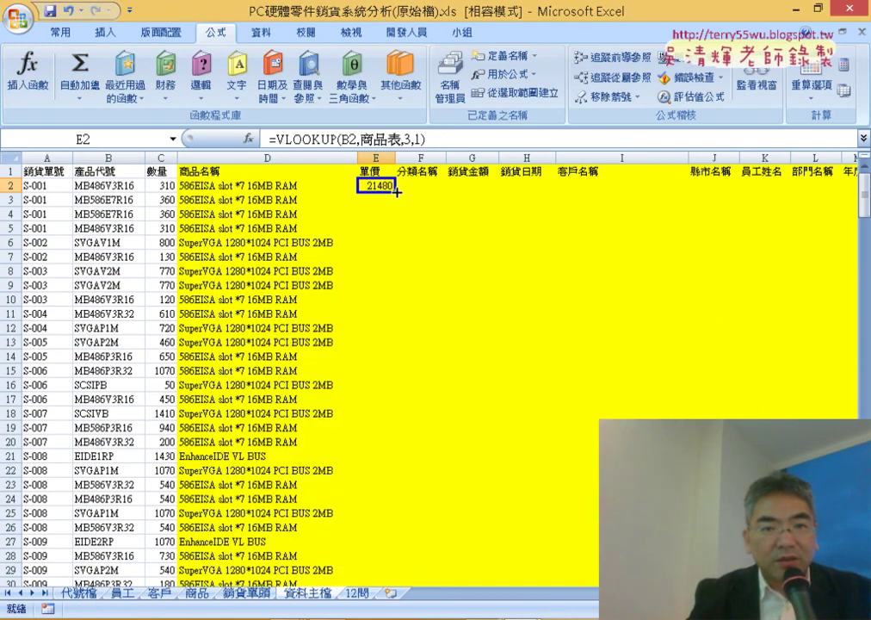
double_click(396, 190)
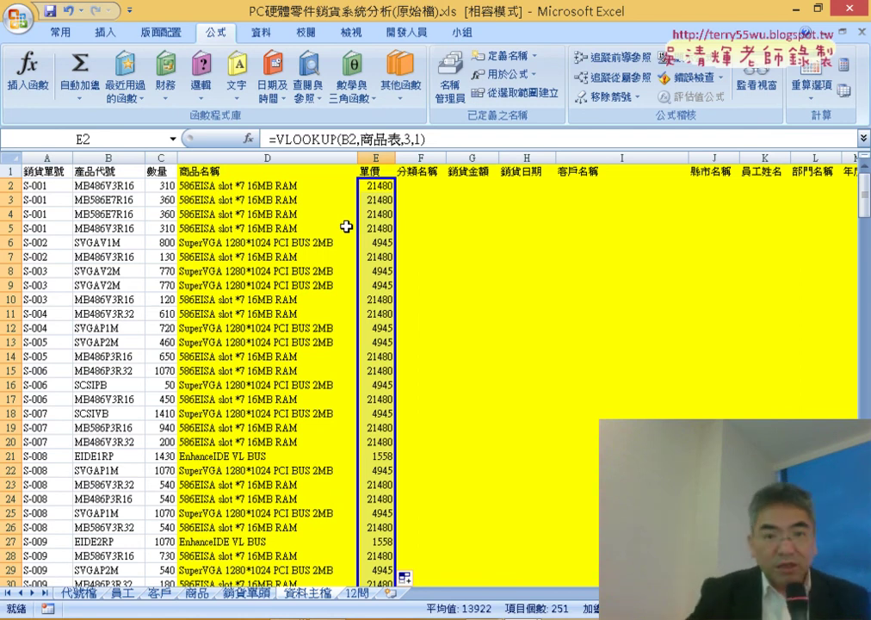
Copy E2's VLOOKUP formula text from the formula bar.
click(415, 183)
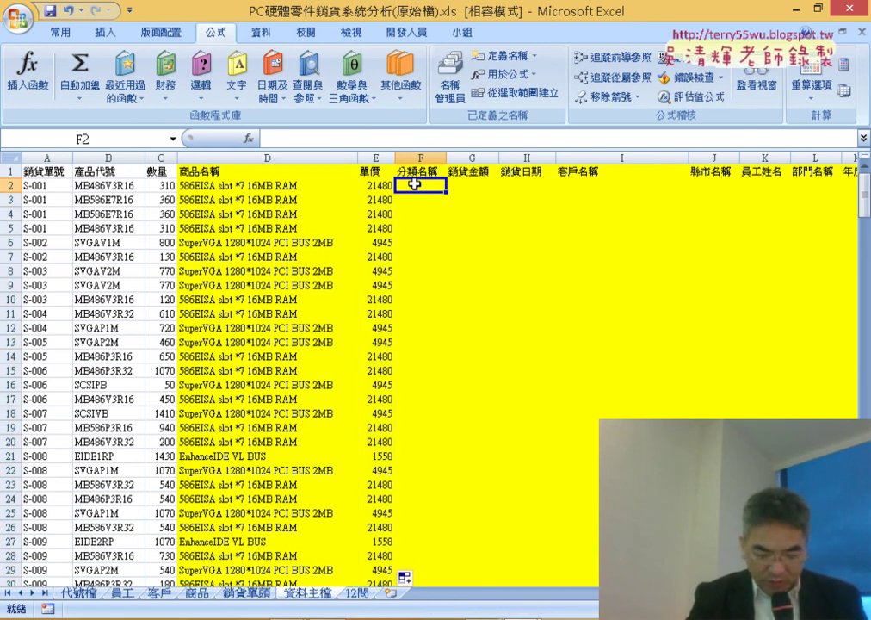
click(366, 188)
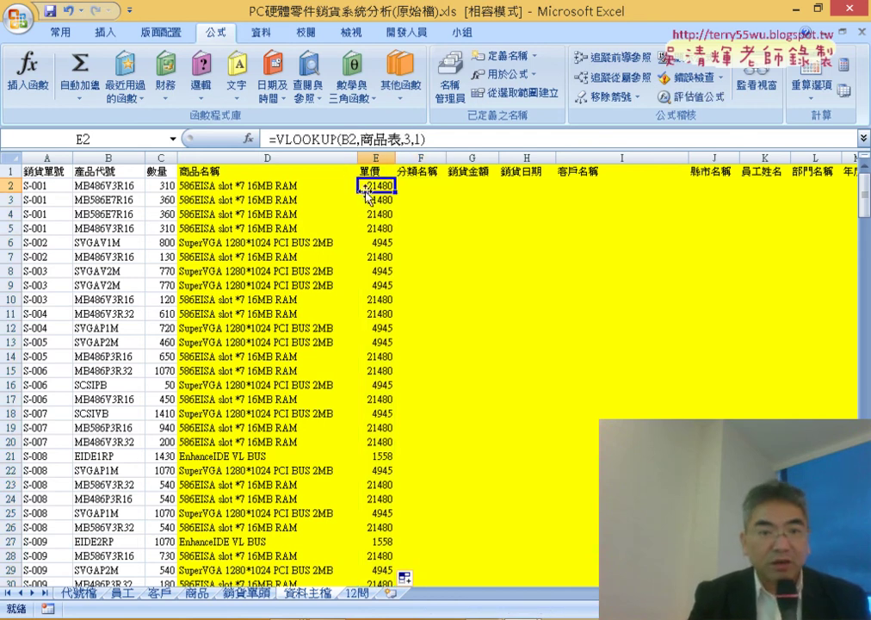
triple_click(454, 138)
right_click(454, 141)
click(486, 171)
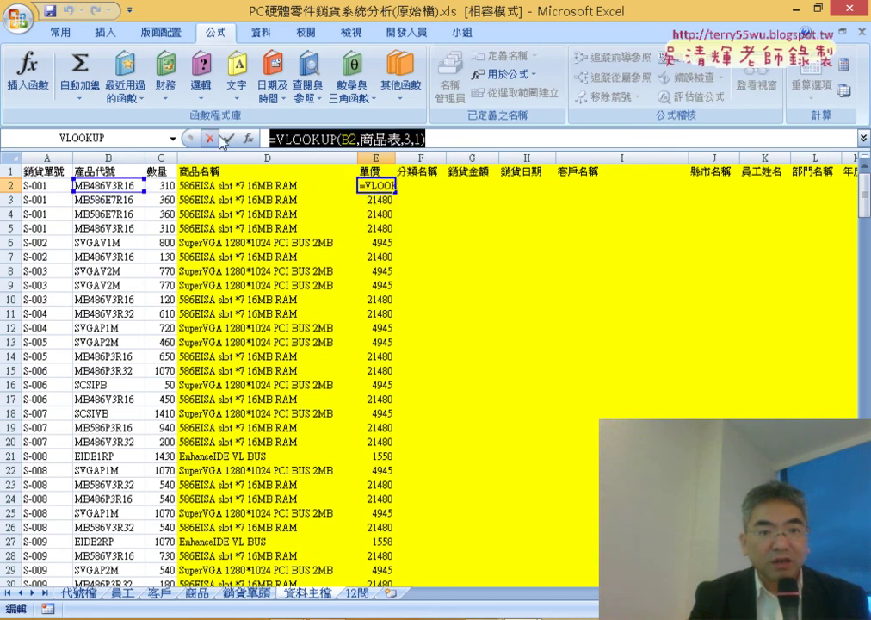
key(Escape)
Paste it into F2 as =VLOOKUP(B2,商品表,5,1) and fill it down the 分類名稱 column.
click(420, 186)
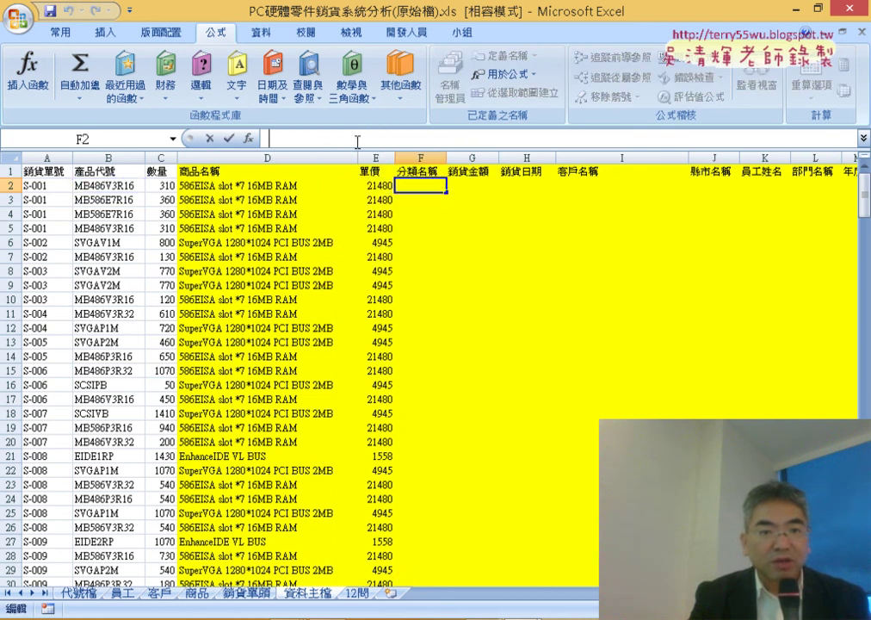
right_click(360, 140)
click(392, 193)
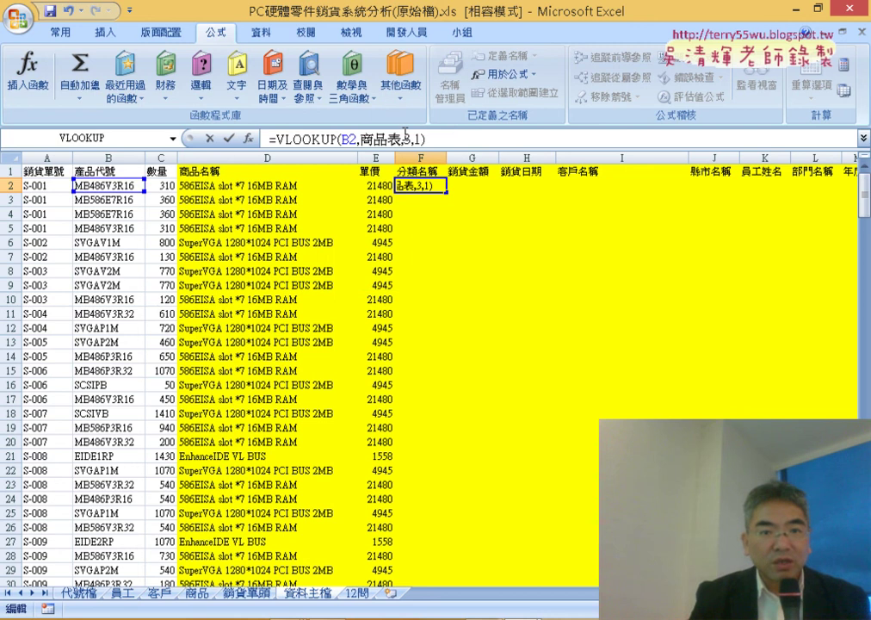
click(410, 139)
key(BackSpace)
text(5)
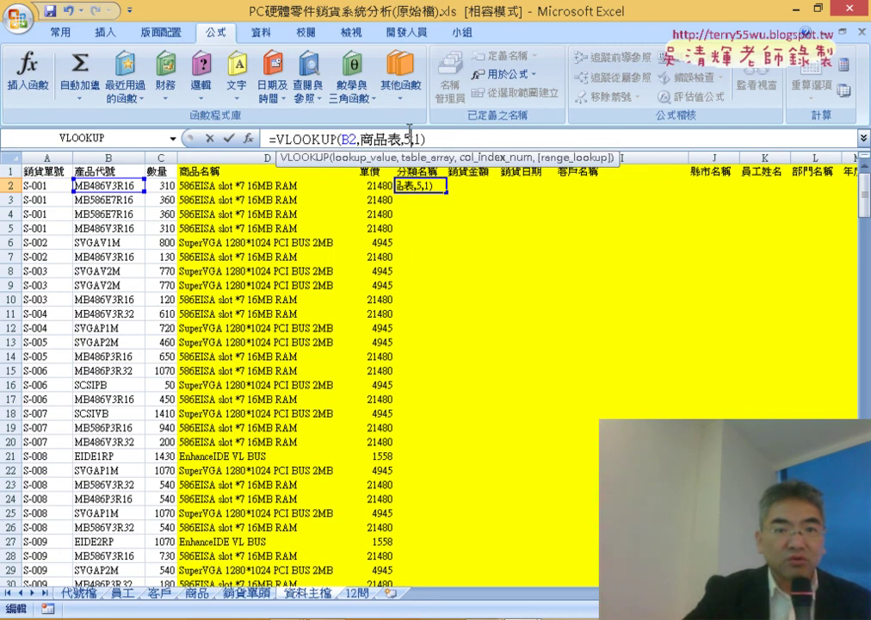
click(228, 137)
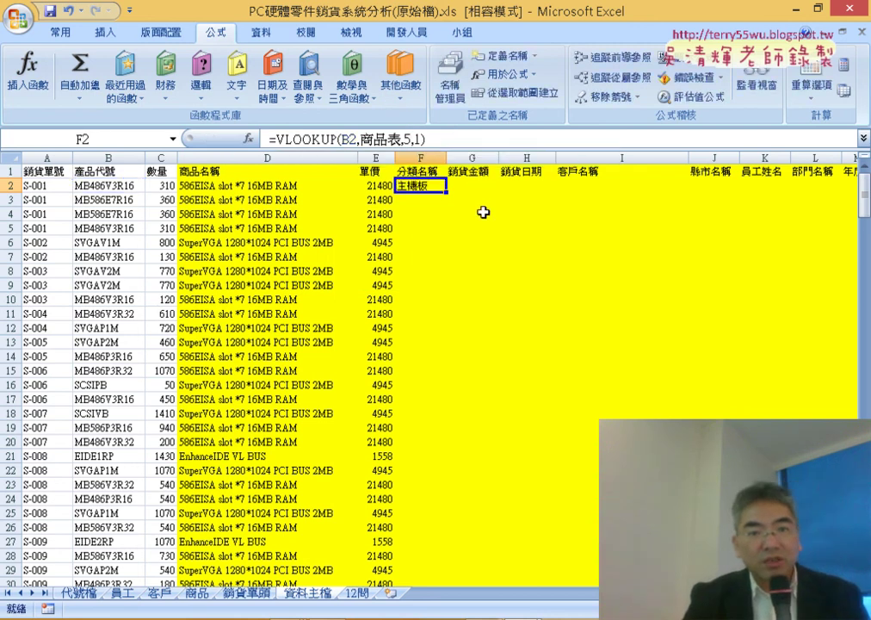
double_click(446, 194)
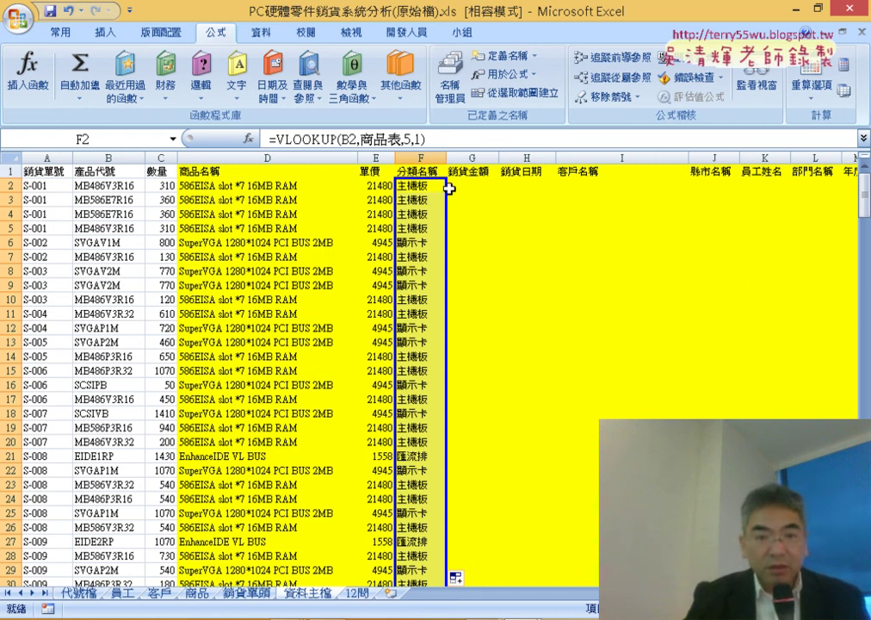
click(470, 184)
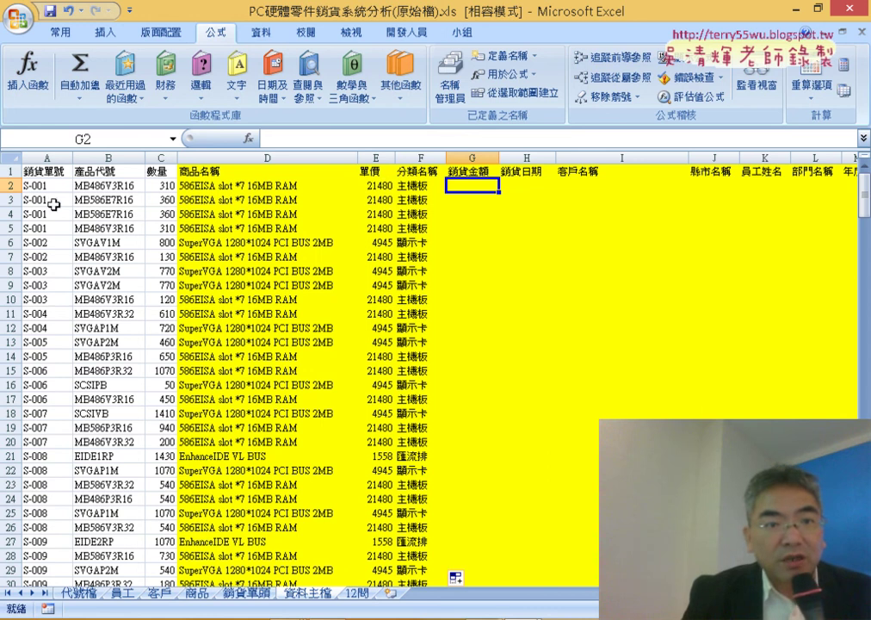
Point out the quantity in C2 and the unit price in E2 to be multiplied.
click(167, 186)
click(376, 189)
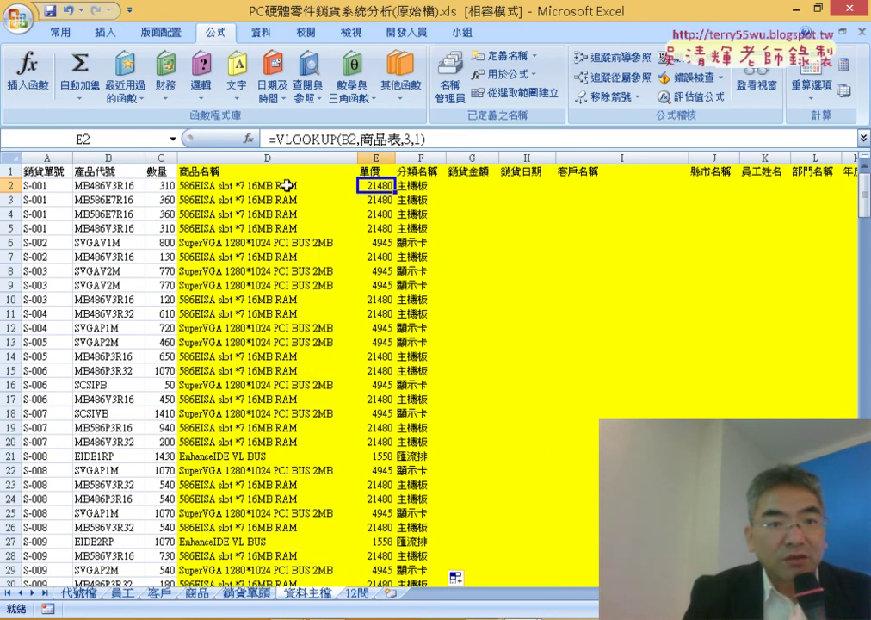
click(168, 189)
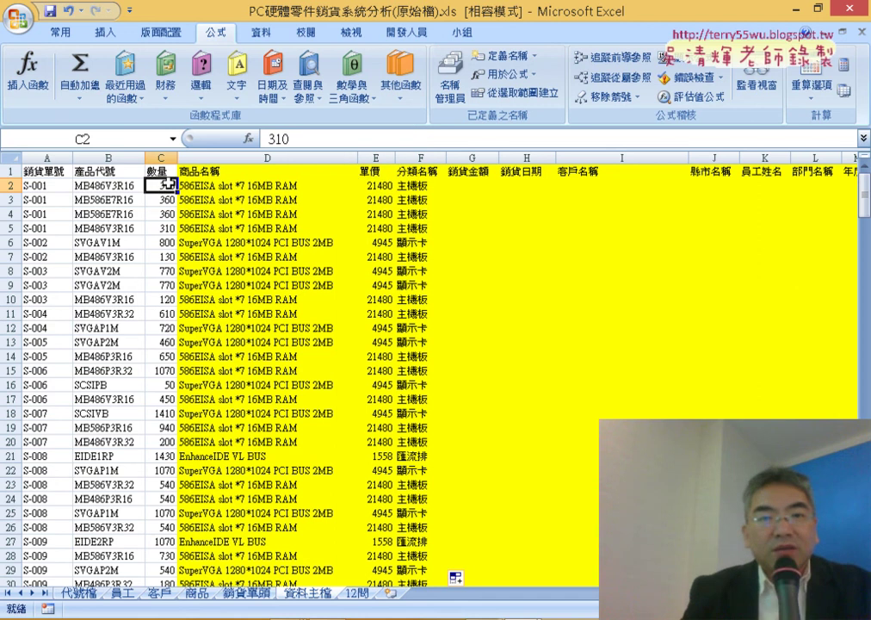
click(380, 186)
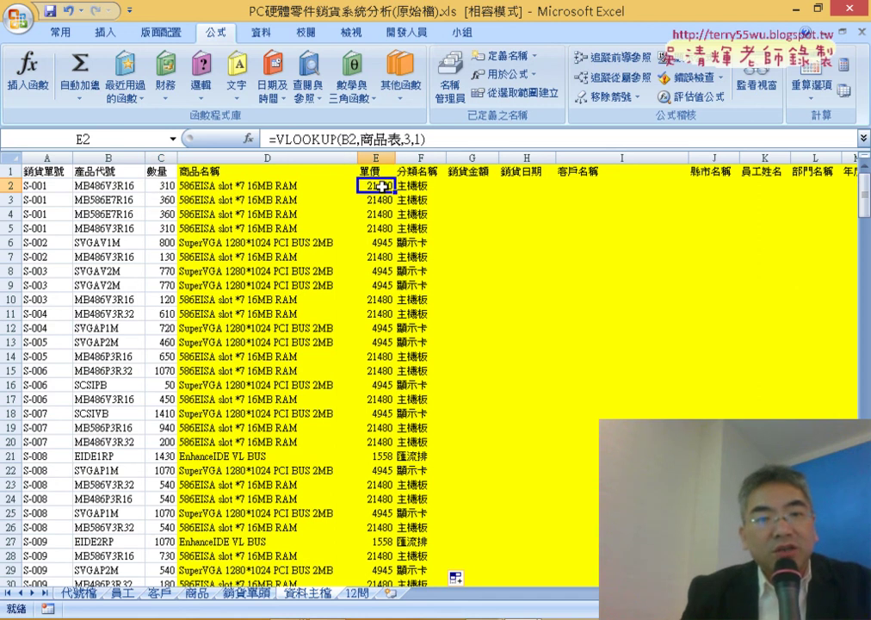
Enter =C2*E2 in G2 and fill it down the 銷貨金額 column.
click(451, 187)
click(336, 142)
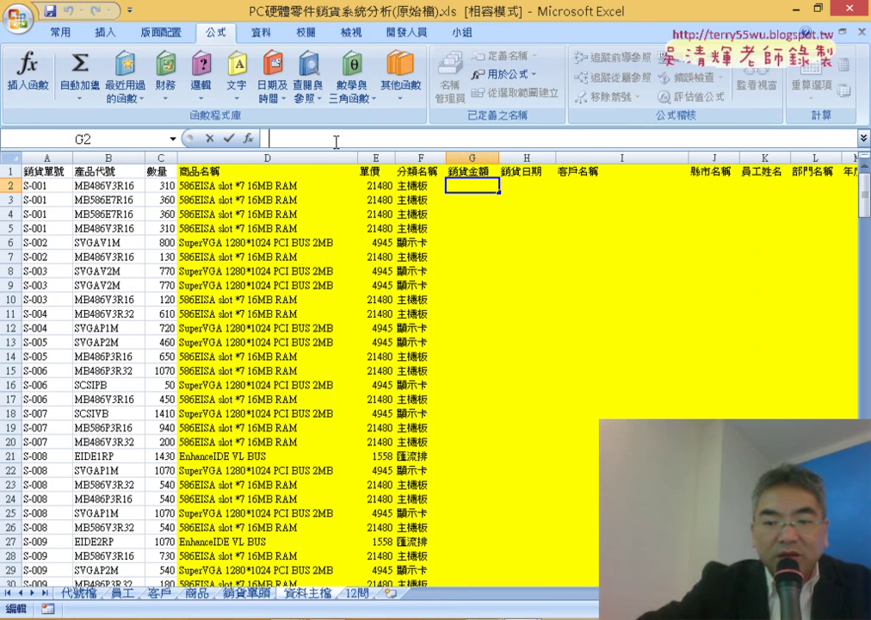
text(=)
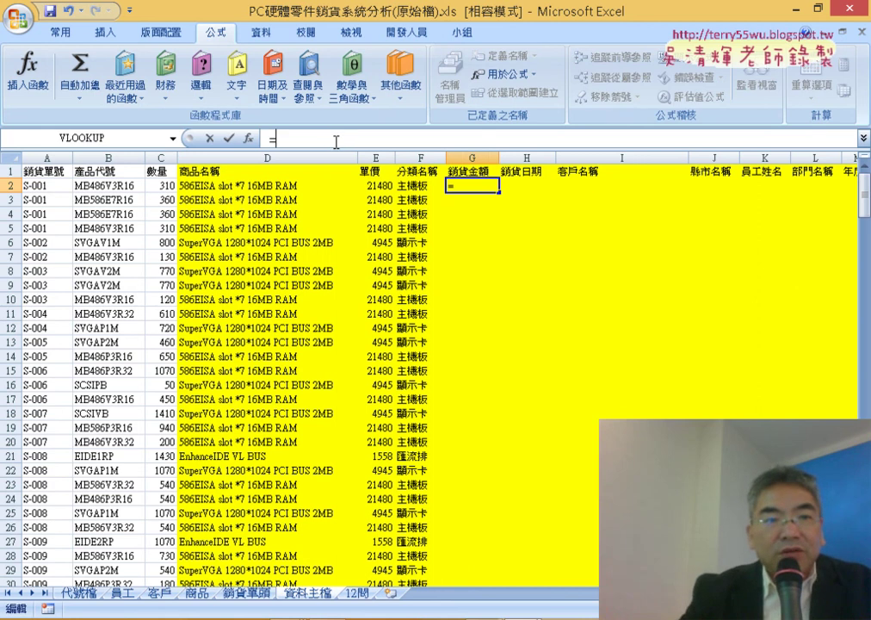
click(160, 186)
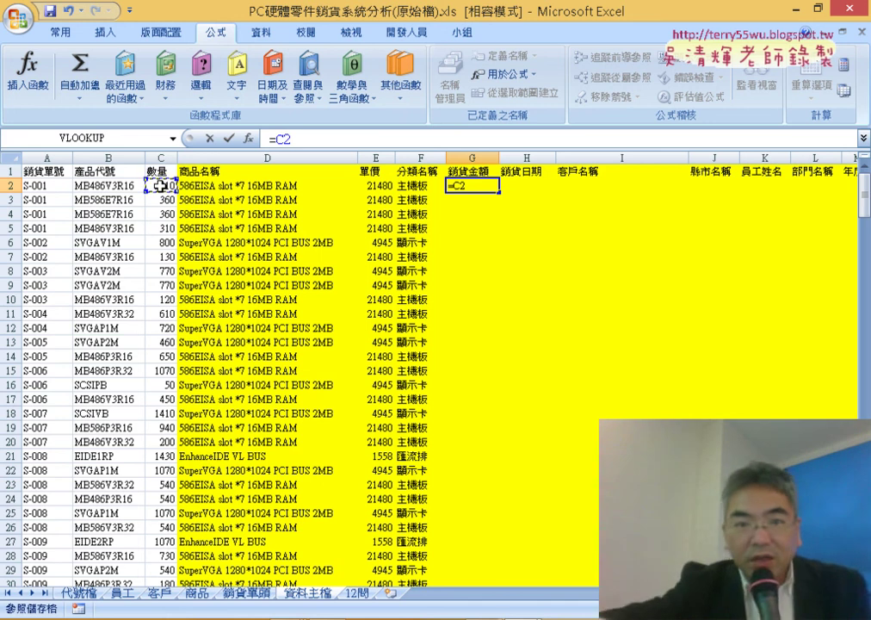
text(*)
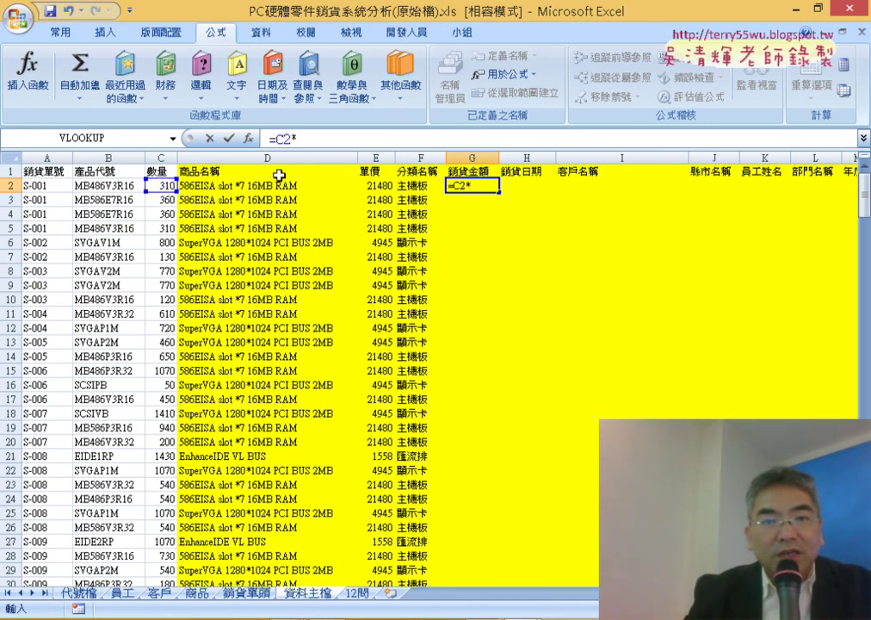
click(381, 184)
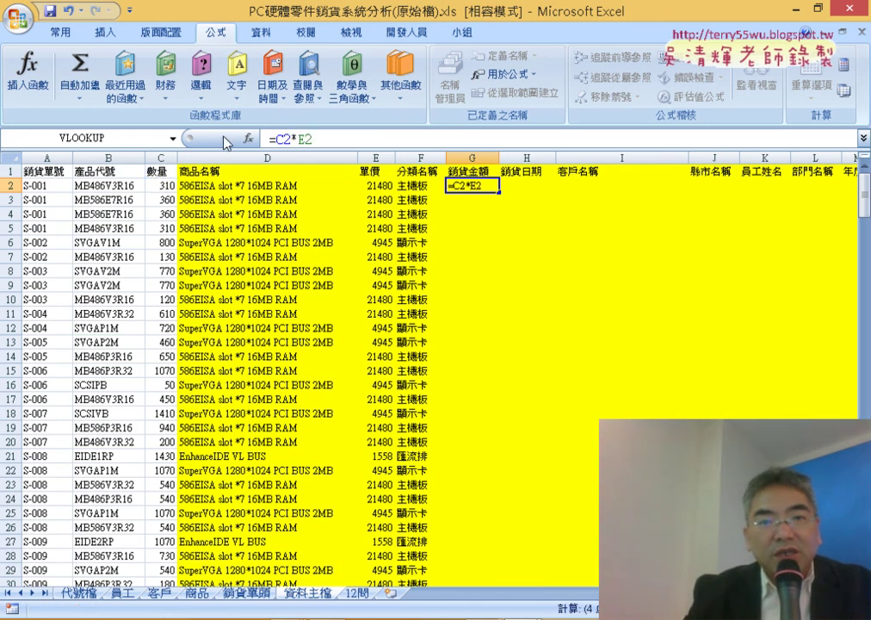
click(226, 142)
double_click(500, 194)
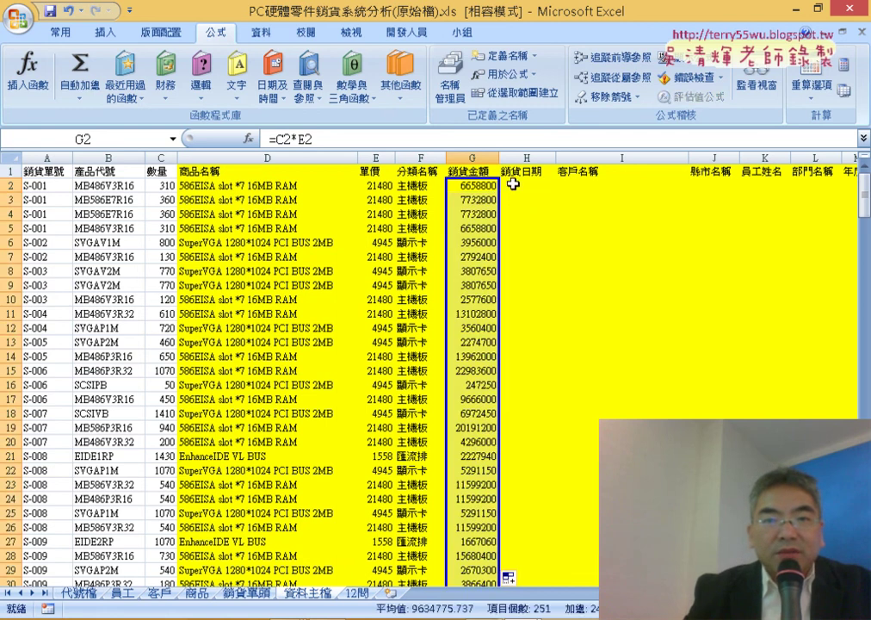
click(515, 183)
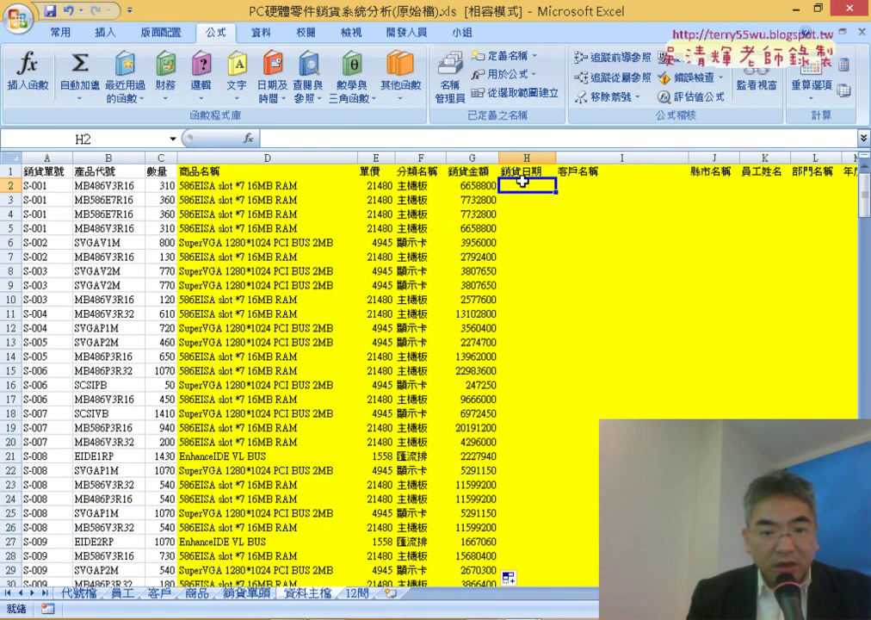
Check on the 銷貨單頭 sheet which column holds 銷貨日期, then return to 資料主檔.
click(248, 593)
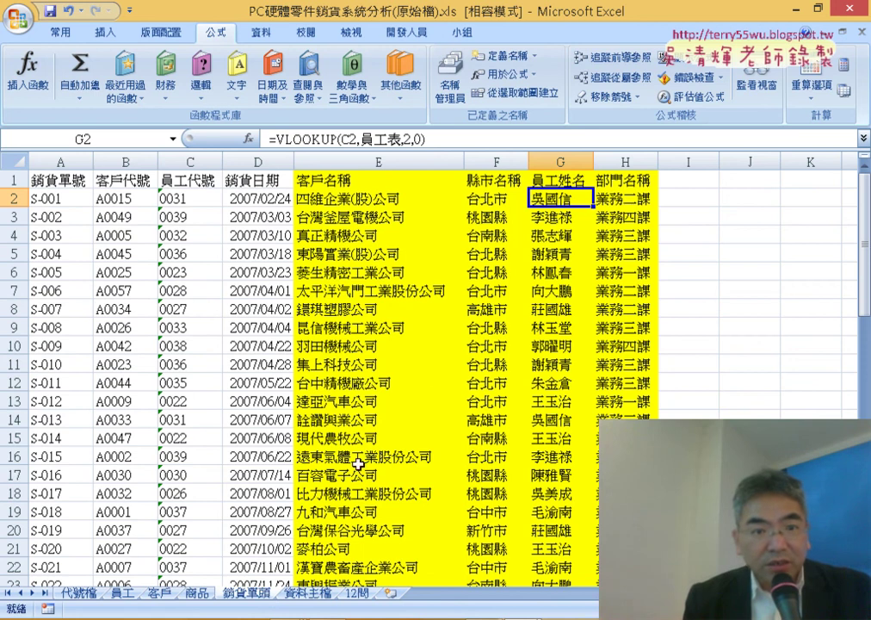
click(260, 159)
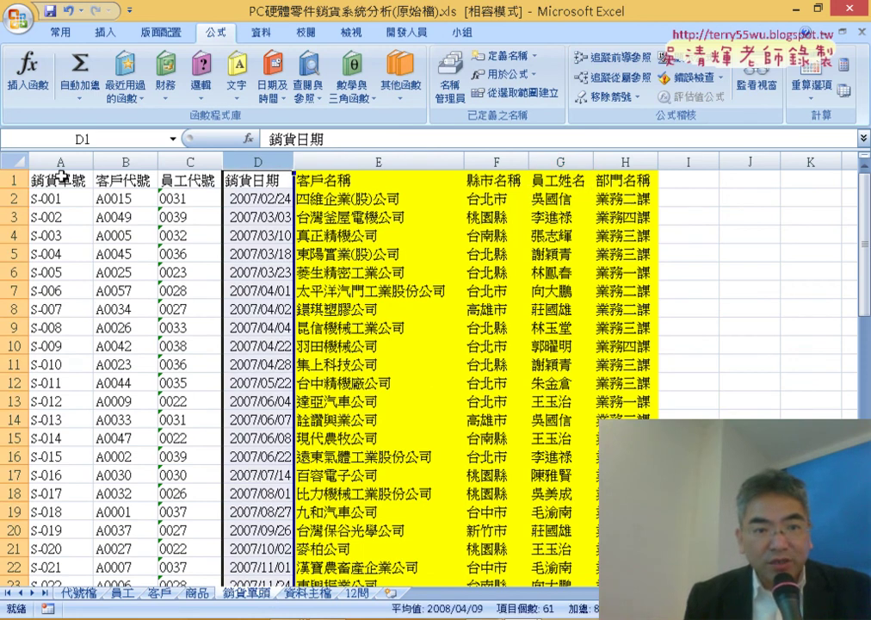
click(303, 594)
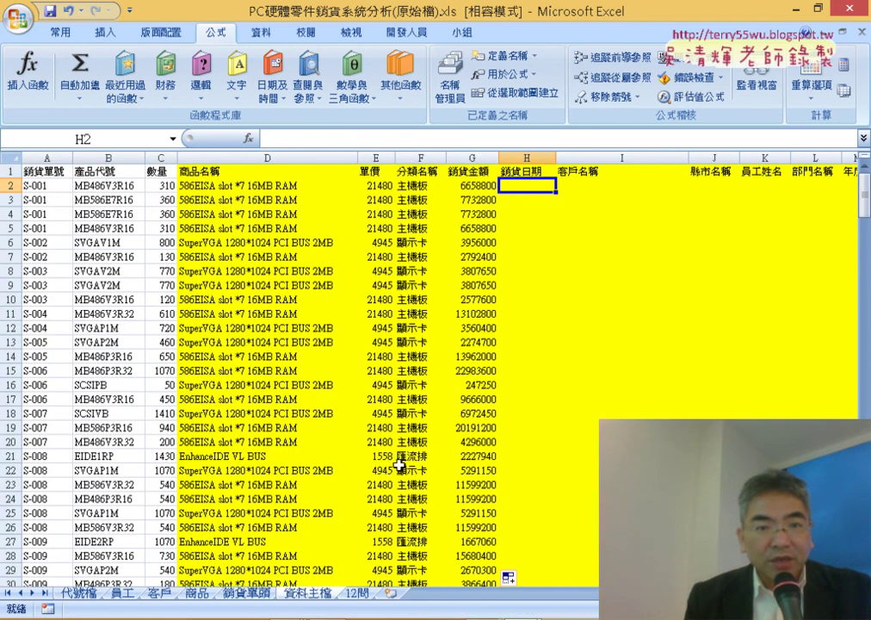
Start a VLOOKUP in H2 with lookup value A2 and the 單頭 named range as table array.
click(248, 139)
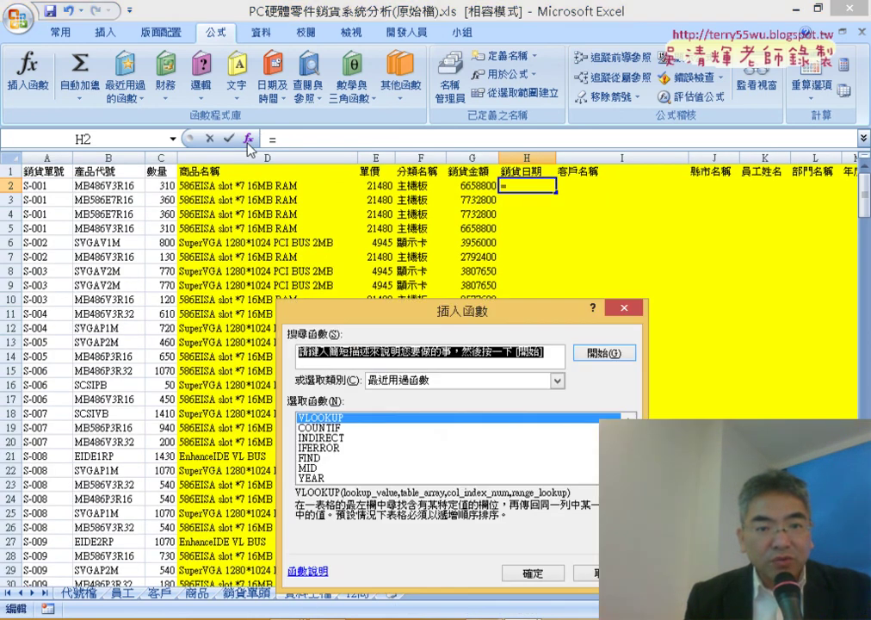
double_click(344, 419)
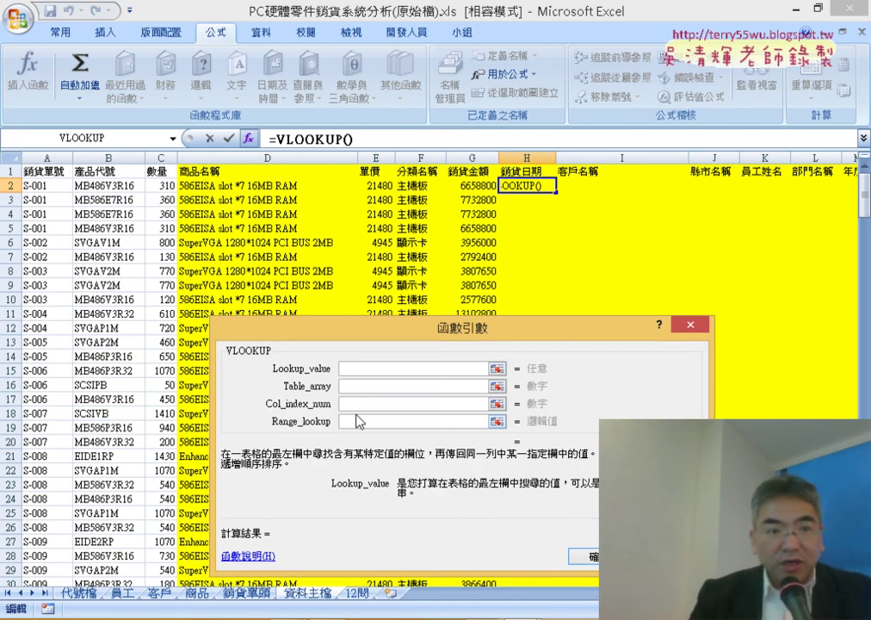
click(52, 184)
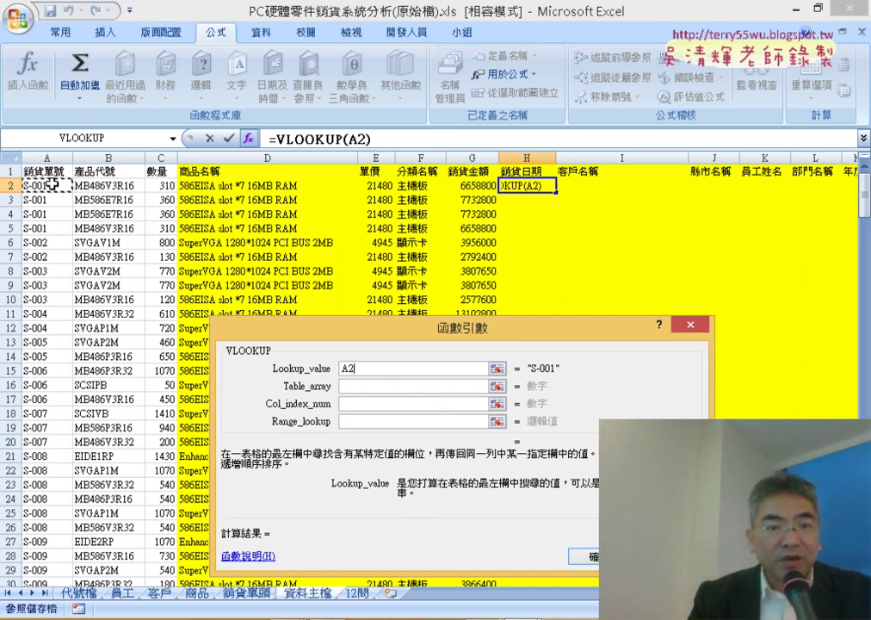
click(368, 387)
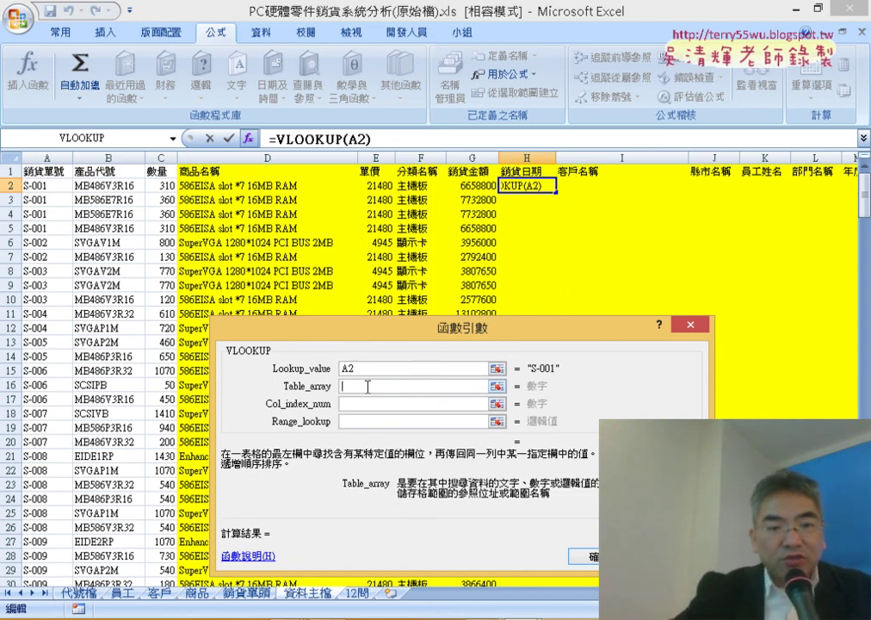
key(F3)
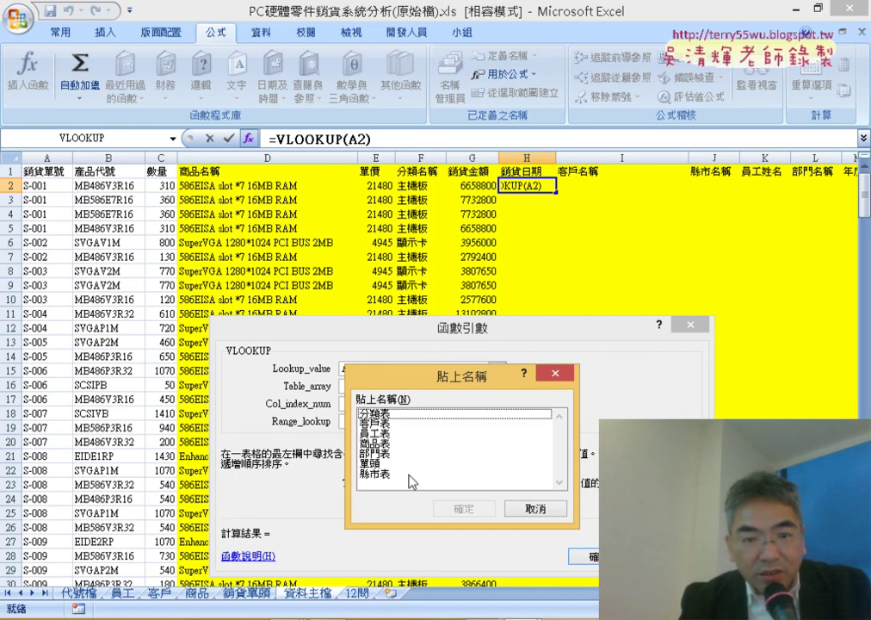
click(381, 465)
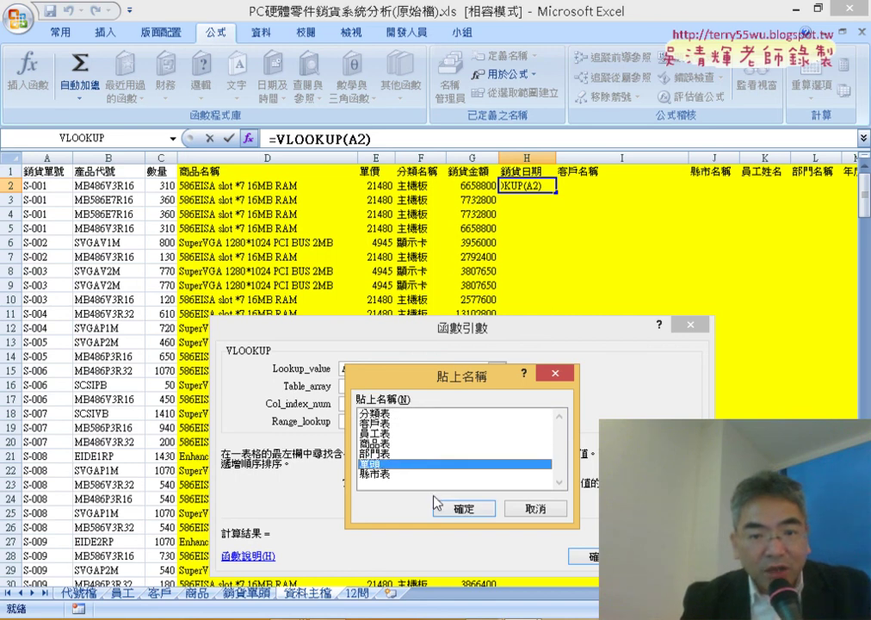
click(477, 516)
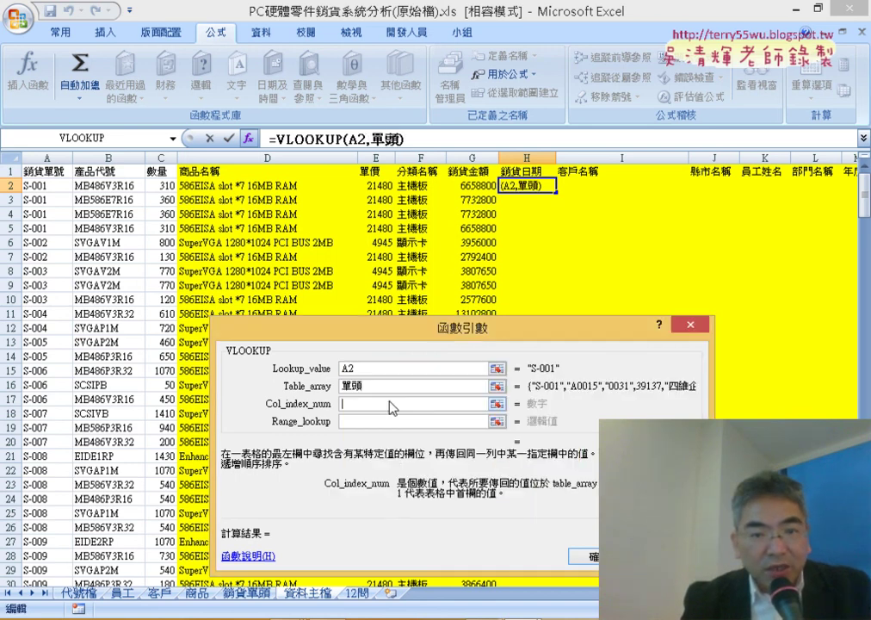
Set column index 4 and exact match 0, then fill =VLOOKUP(A2,單頭,4,0) down column H.
scroll(96, 269, up, 1)
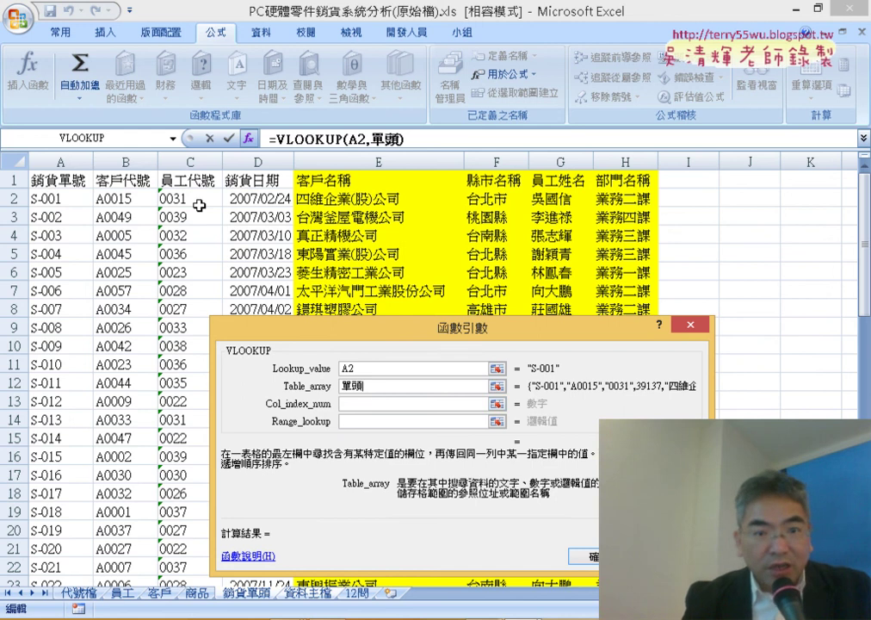
click(375, 402)
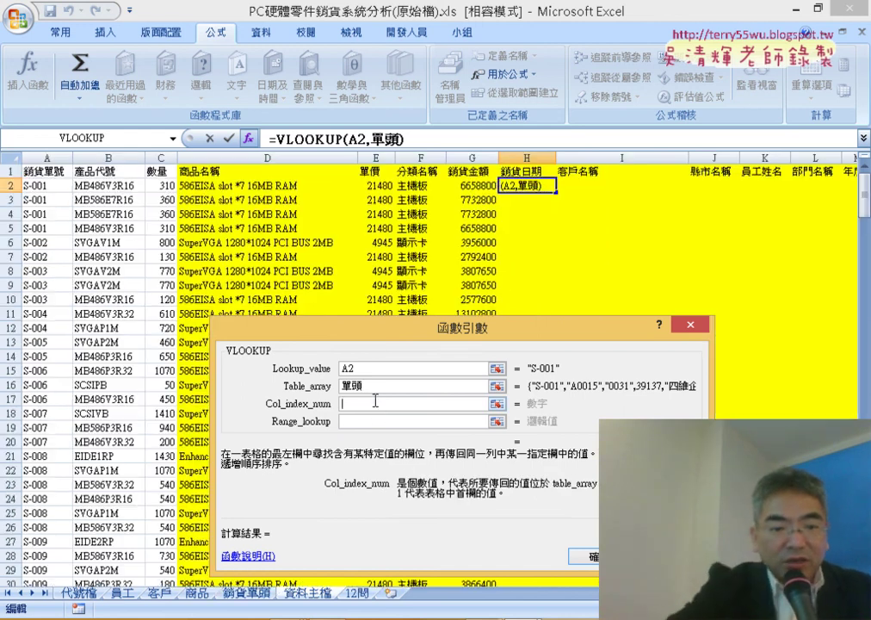
text(4)
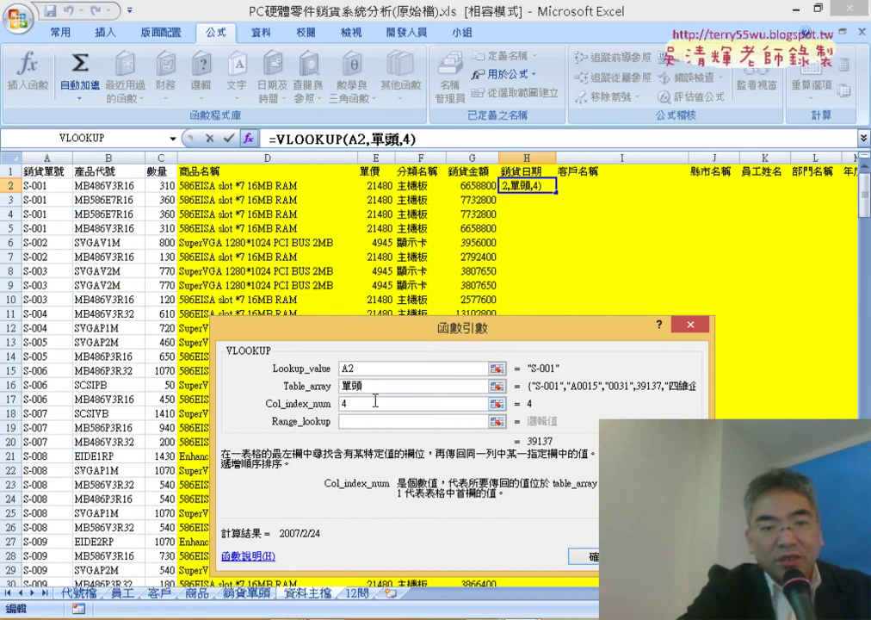
key(Tab)
text(0)
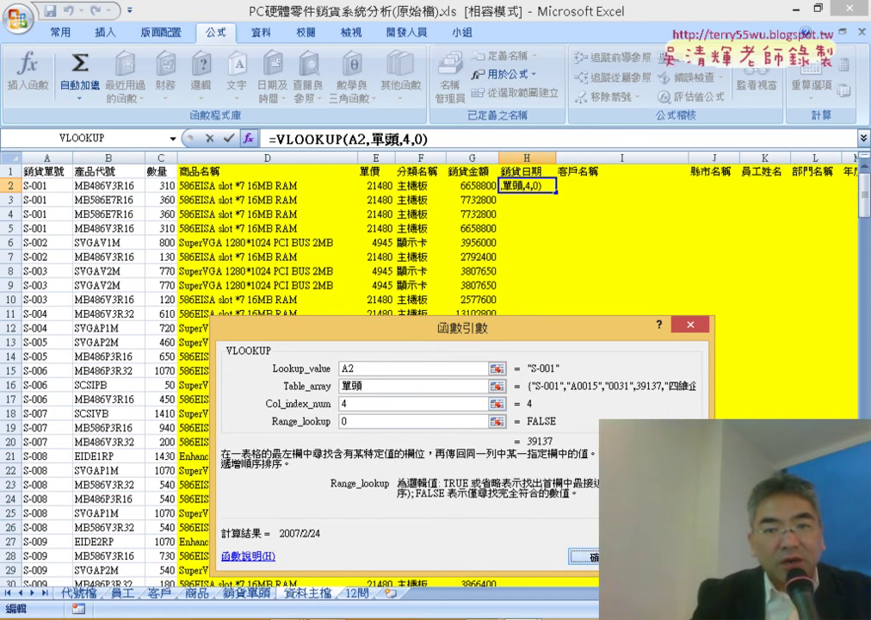
key(Return)
double_click(556, 191)
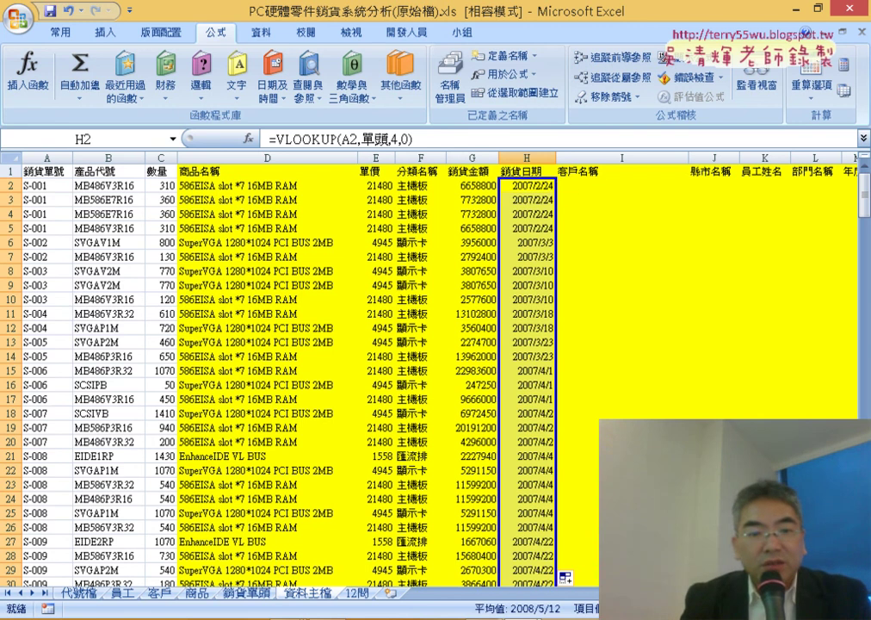
click(259, 593)
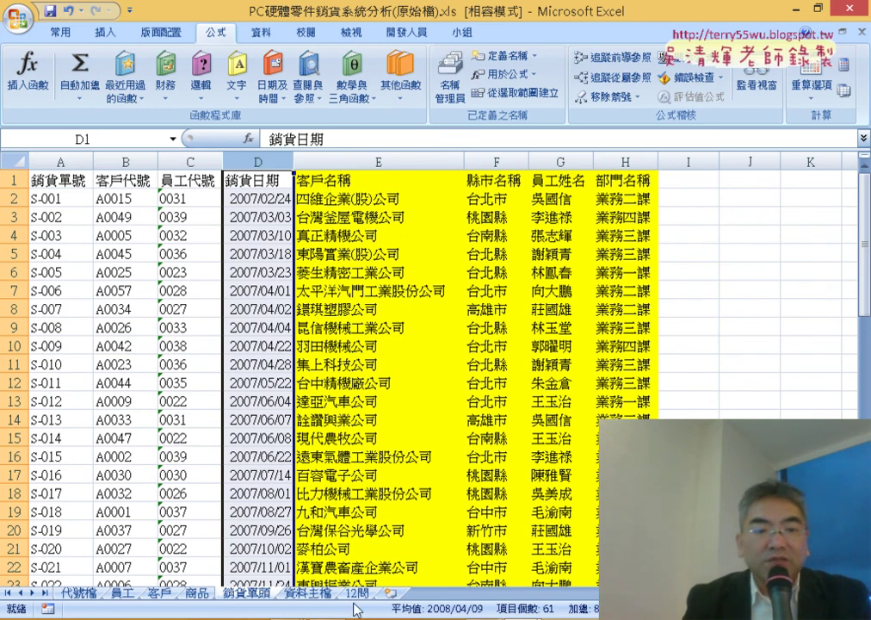
key(ctrl+Page_Down)
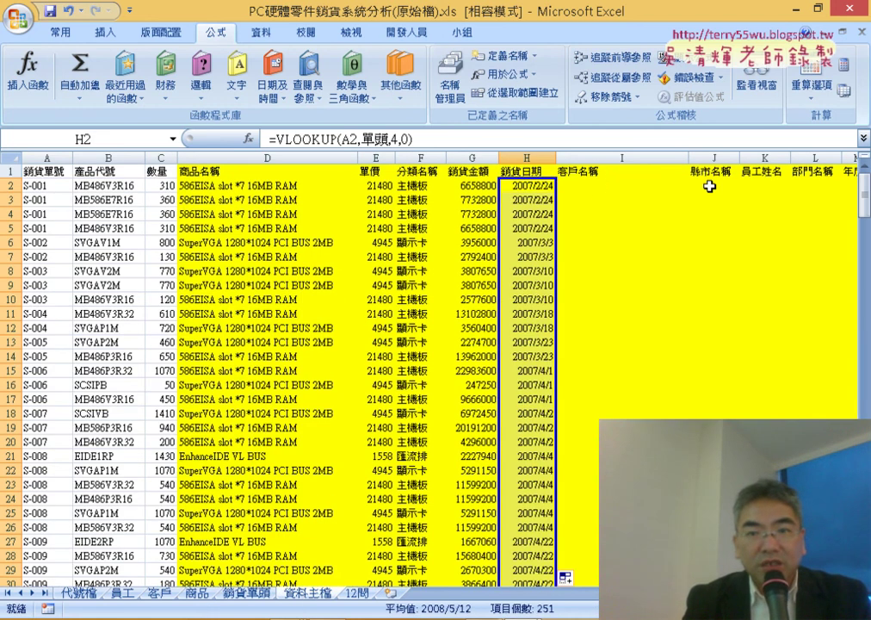
click(252, 593)
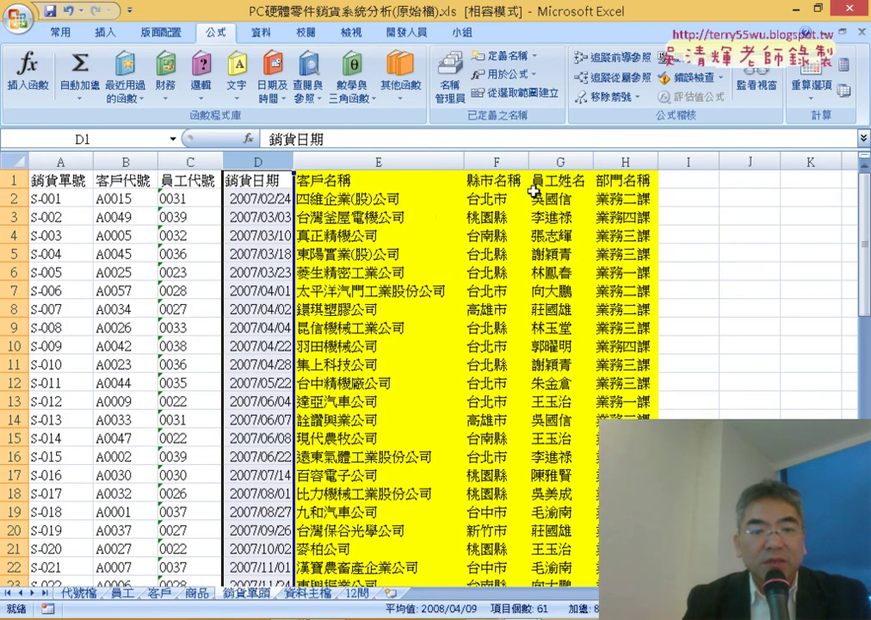
click(308, 598)
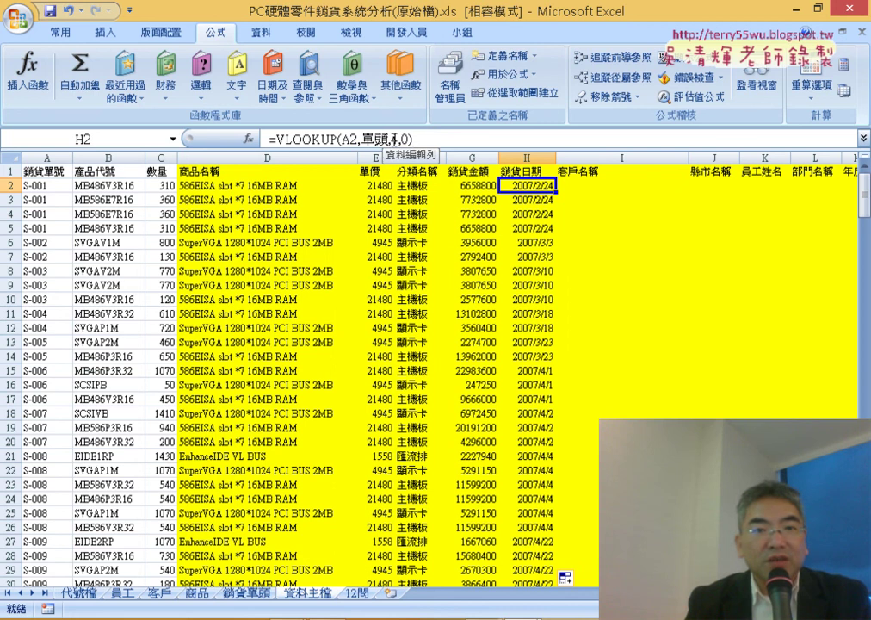
Replace H2's fixed column index 4 with COLUMN() and commit the formula.
click(393, 141)
double_click(394, 140)
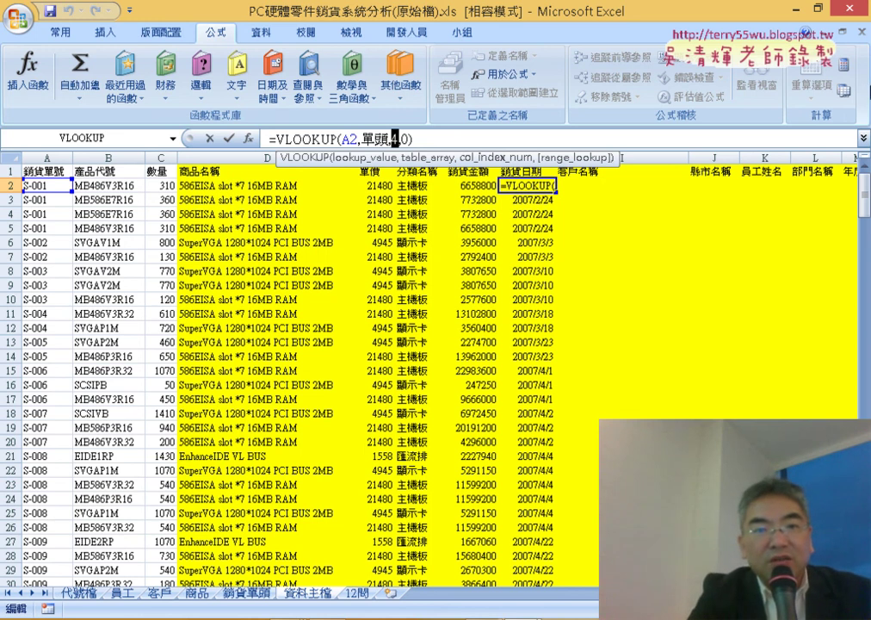
text(c)
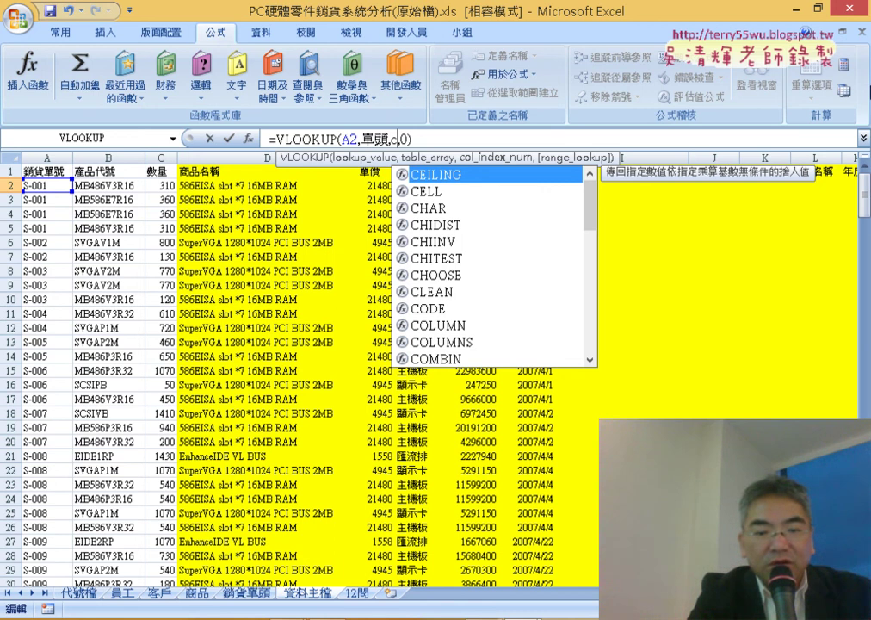
text(ol)
text(umn)
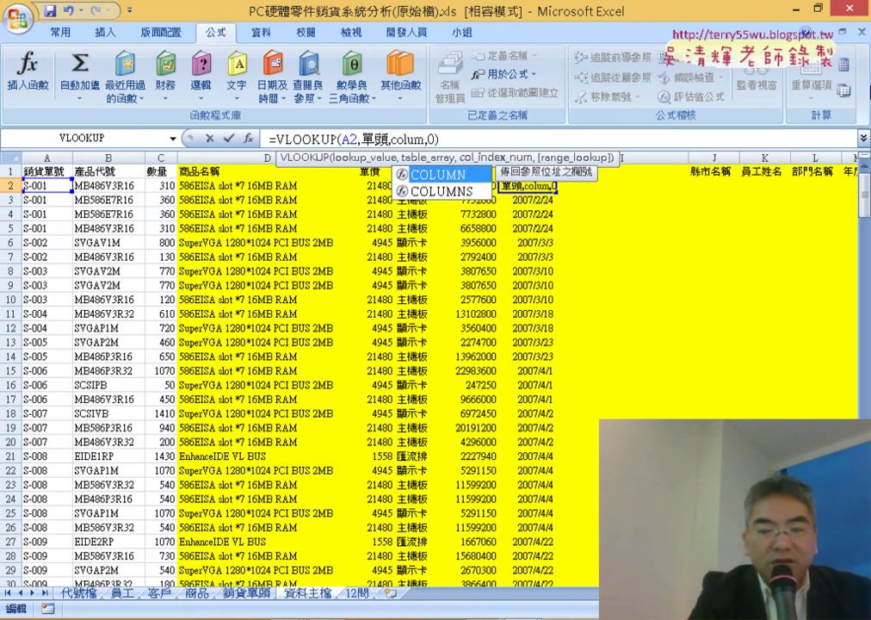
text(())
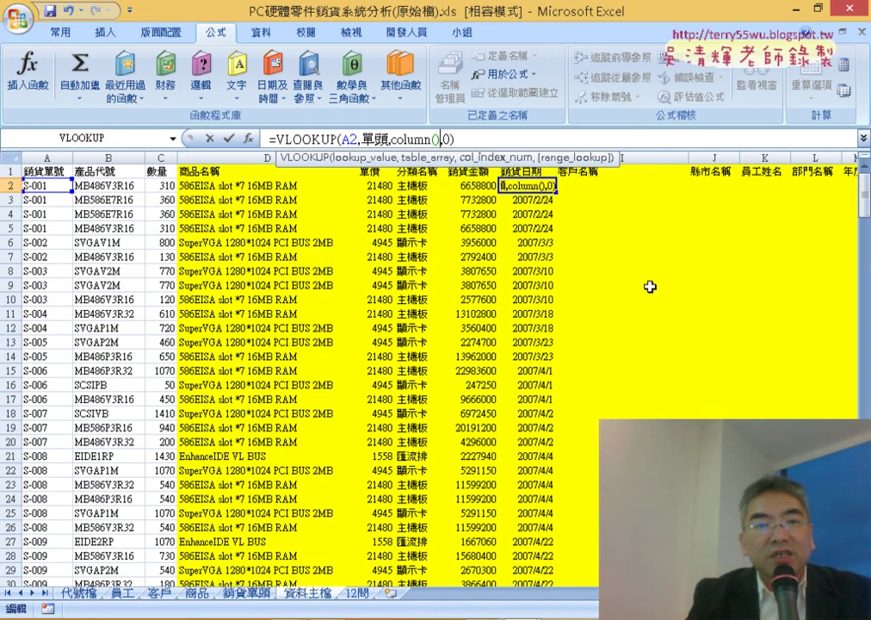
click(229, 137)
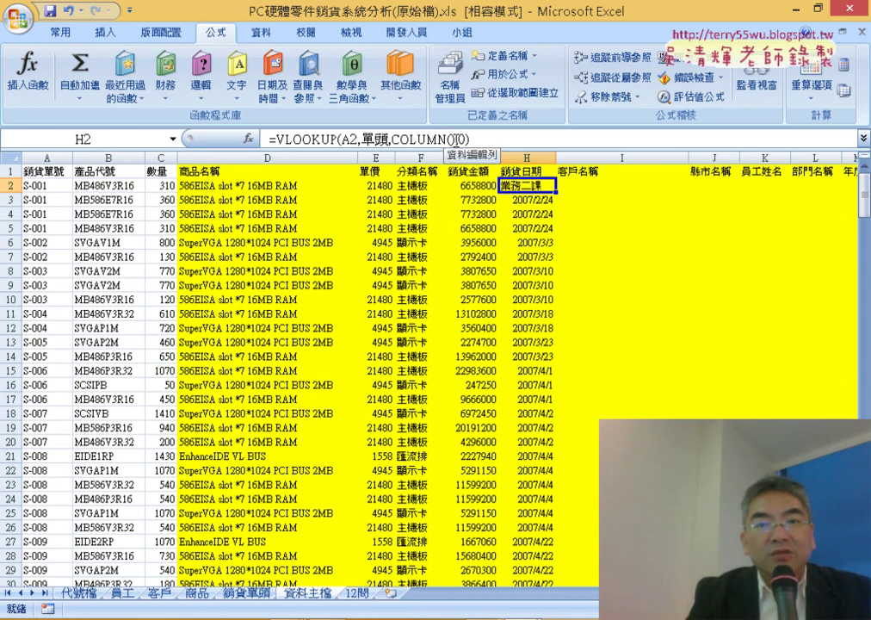
Change the index to COLUMN()-4 so H2 reads =VLOOKUP(A2,單頭,COLUMN()-4,0).
click(455, 139)
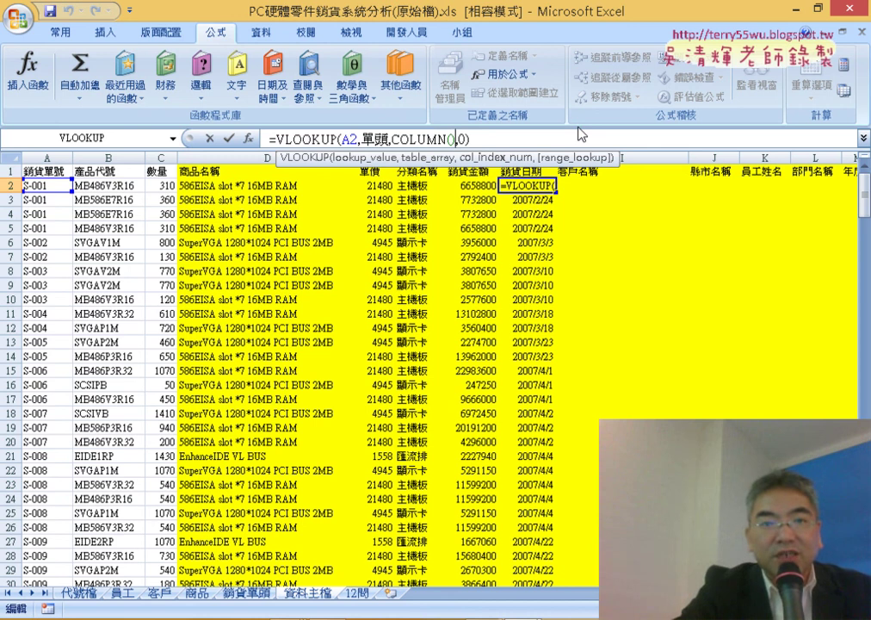
text(-4)
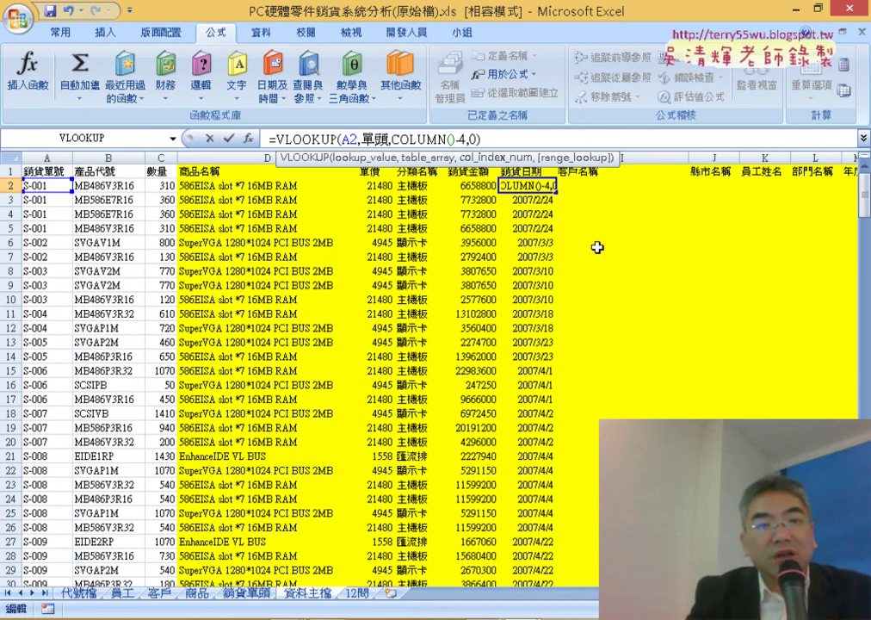
click(228, 138)
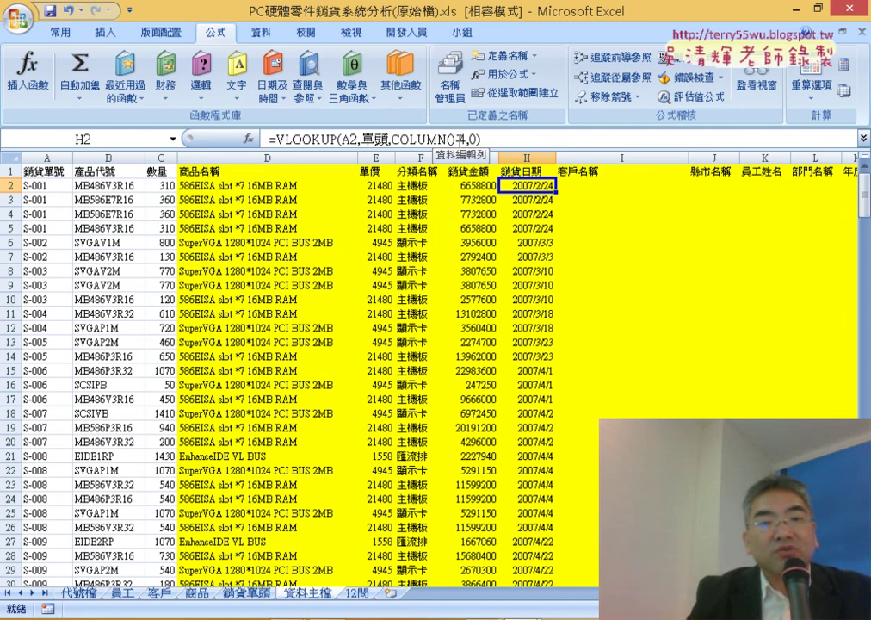
drag(394, 140, 465, 138)
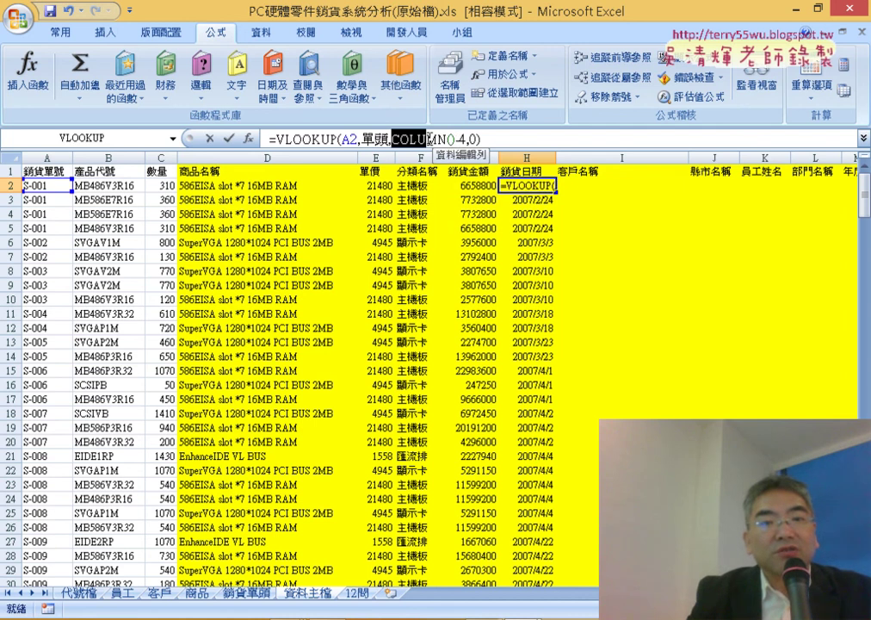
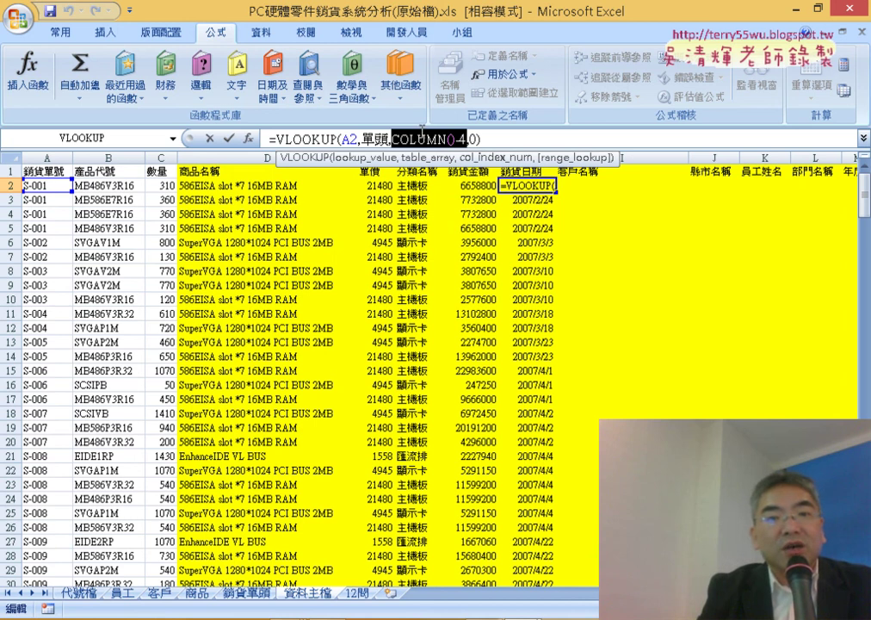
Lock the lookup key in H2's formula to read =VLOOKUP($A2,單頭,COLUMN()-4,0).
click(228, 138)
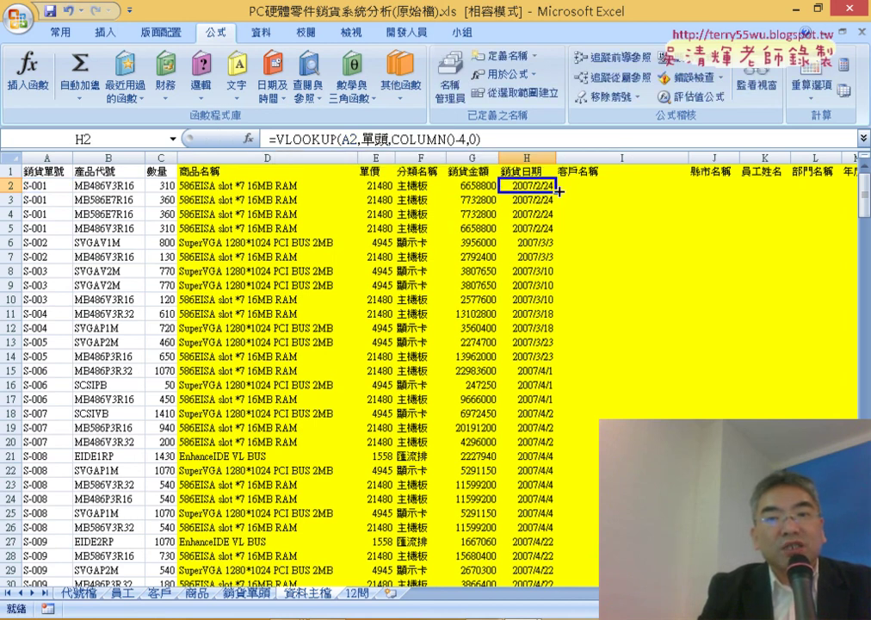
drag(558, 193, 784, 195)
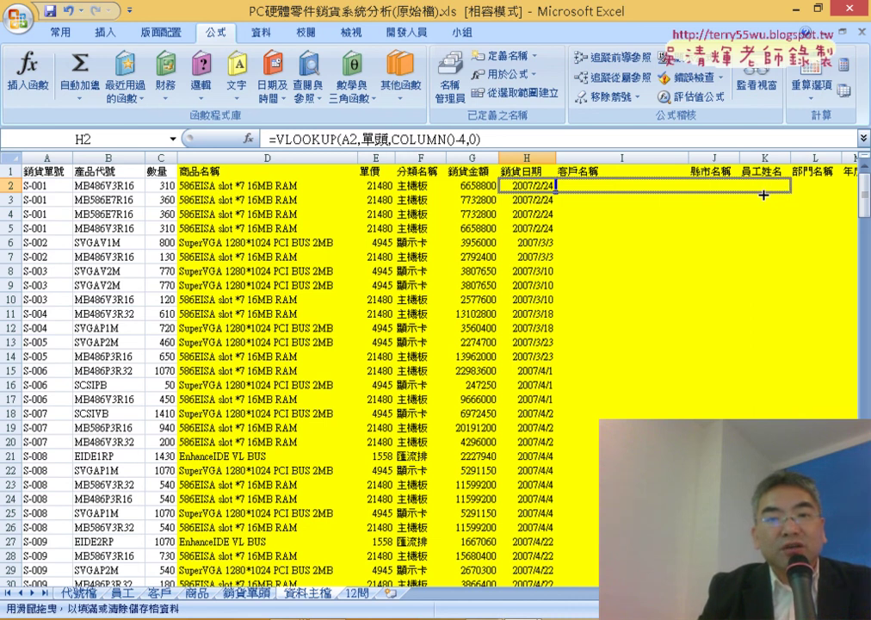
drag(763, 196, 562, 190)
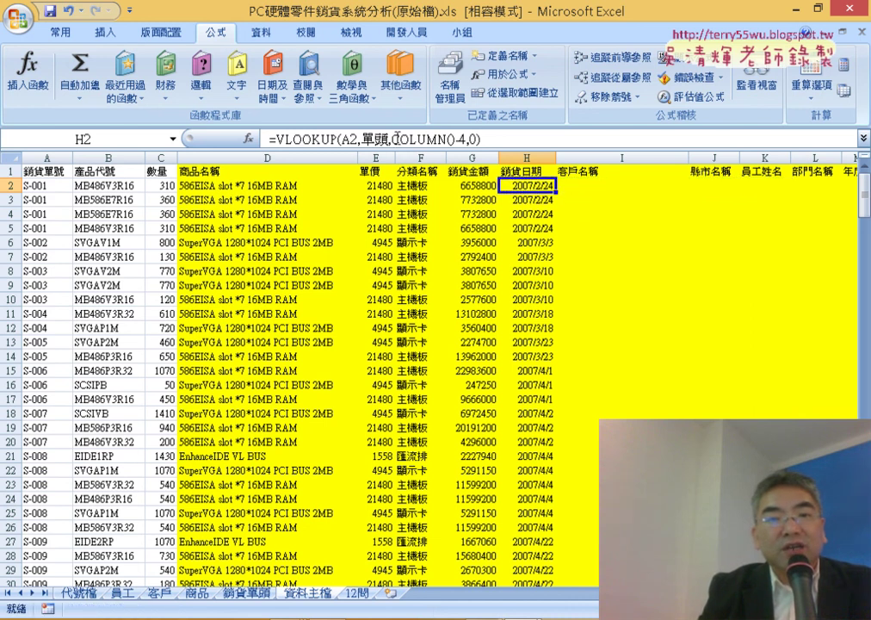
click(345, 138)
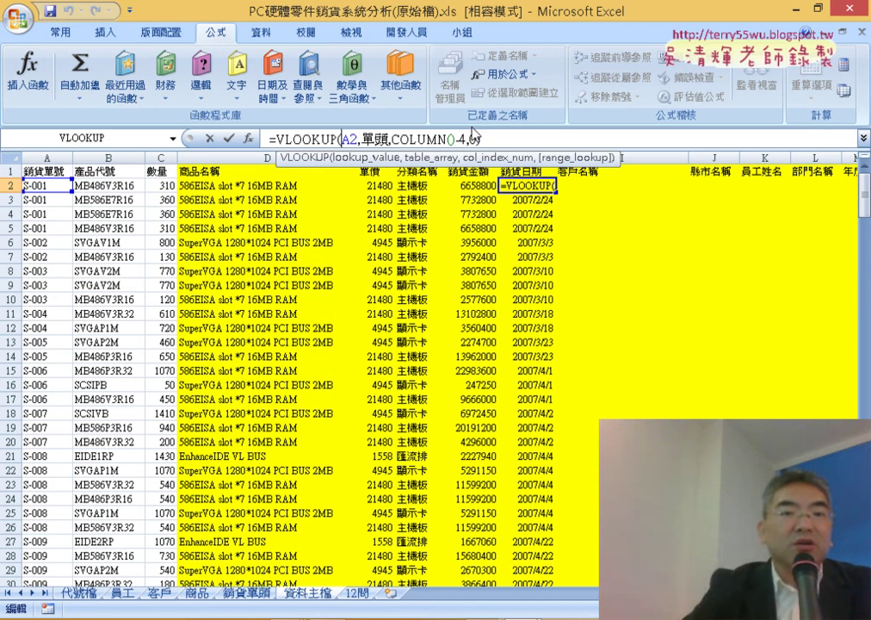
text($)
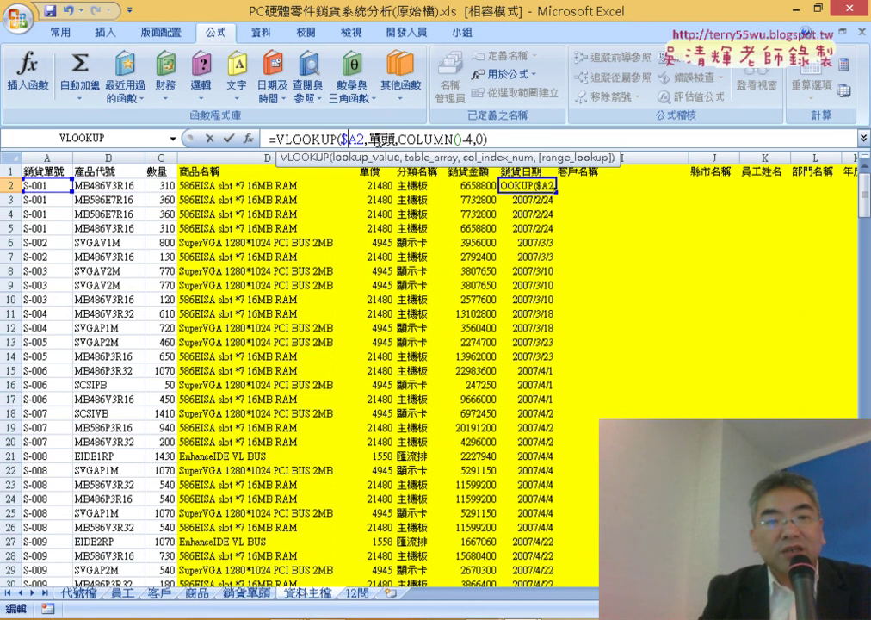
click(230, 138)
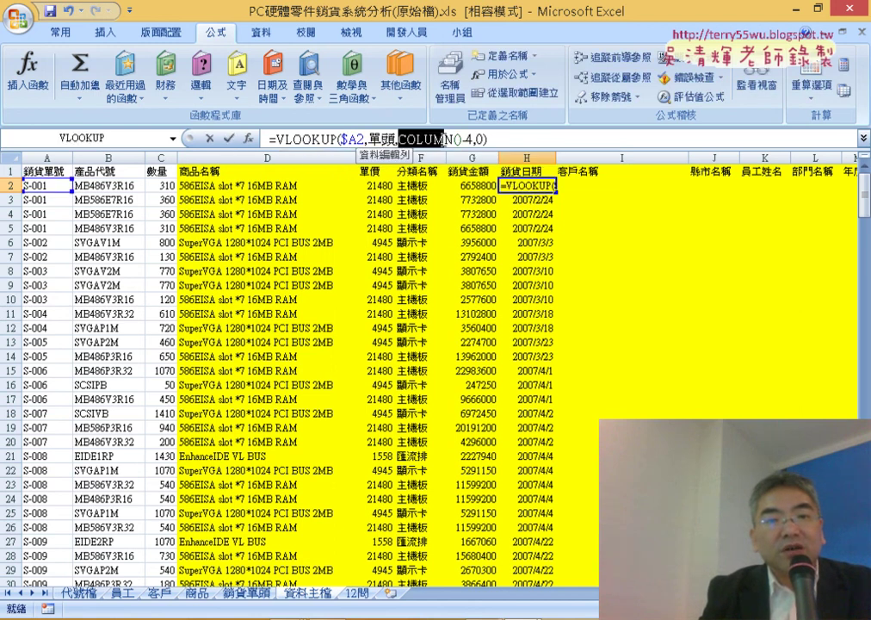
drag(398, 139, 474, 140)
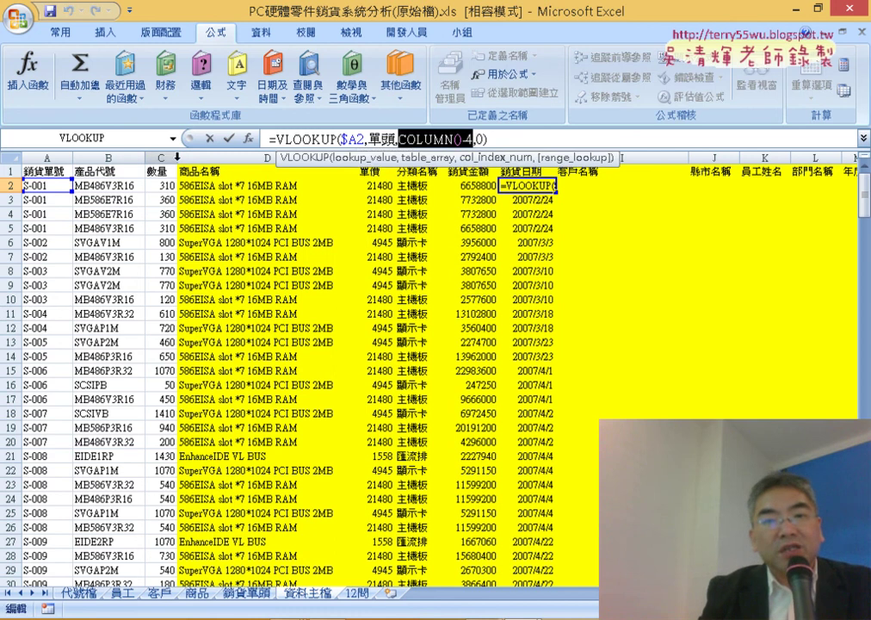
click(230, 139)
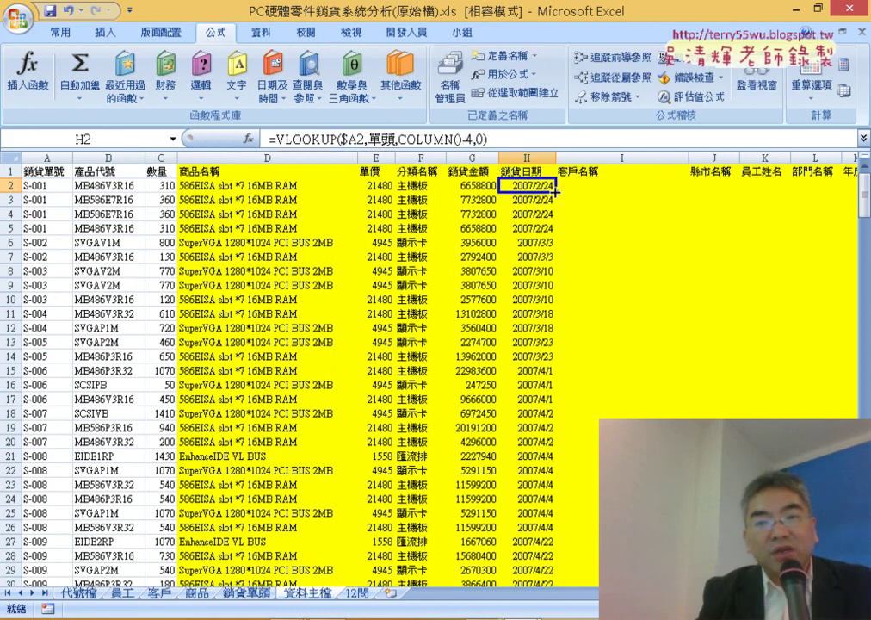
Copy the H2 lookup formula across to K2, then fill H2:K2 down to row 252.
drag(556, 191, 780, 191)
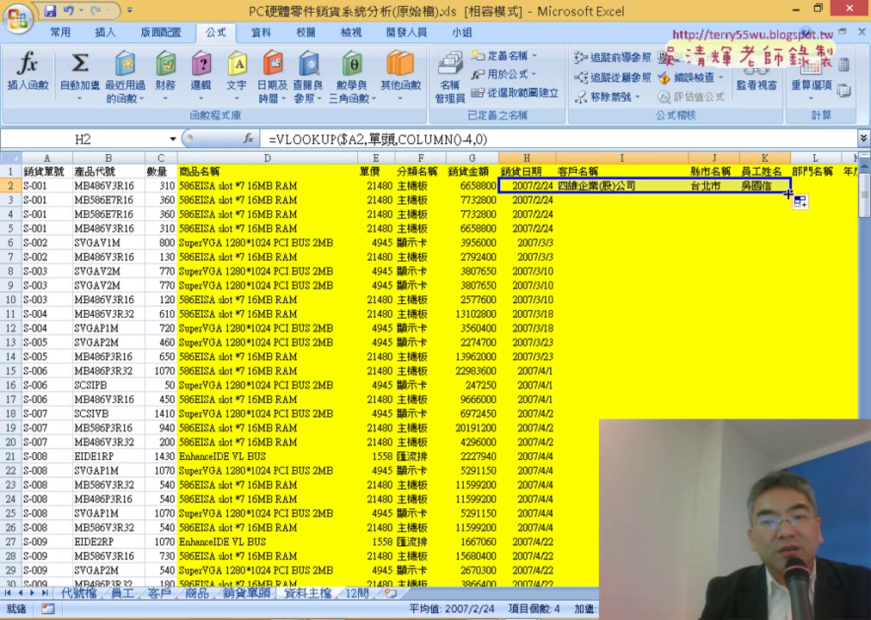
drag(788, 194, 791, 573)
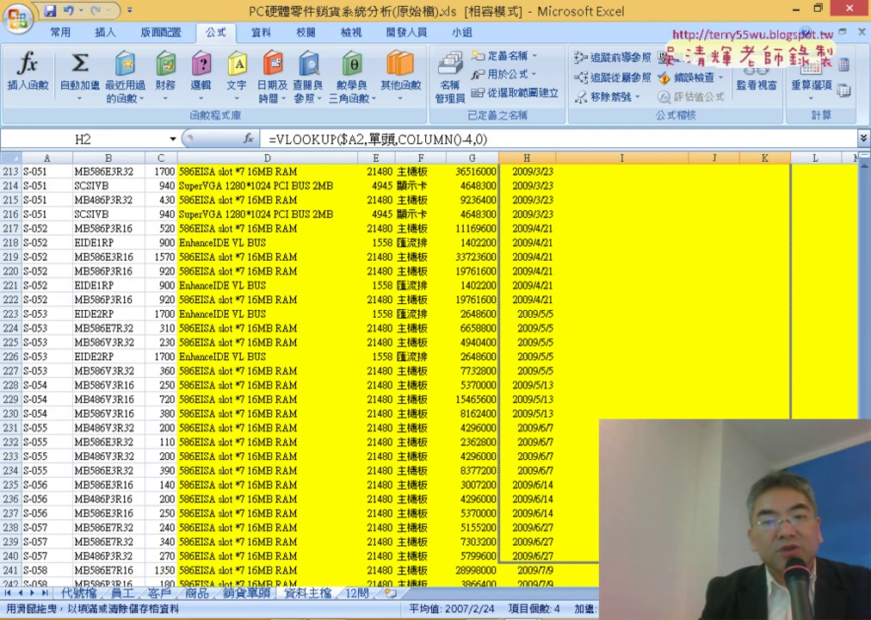
drag(791, 573, 791, 560)
Return to the top and highlight COLUMN()-4 in H2's formula to show the column index.
scroll(689, 319, up, 3)
scroll(690, 301, up, 9)
scroll(685, 299, up, 10)
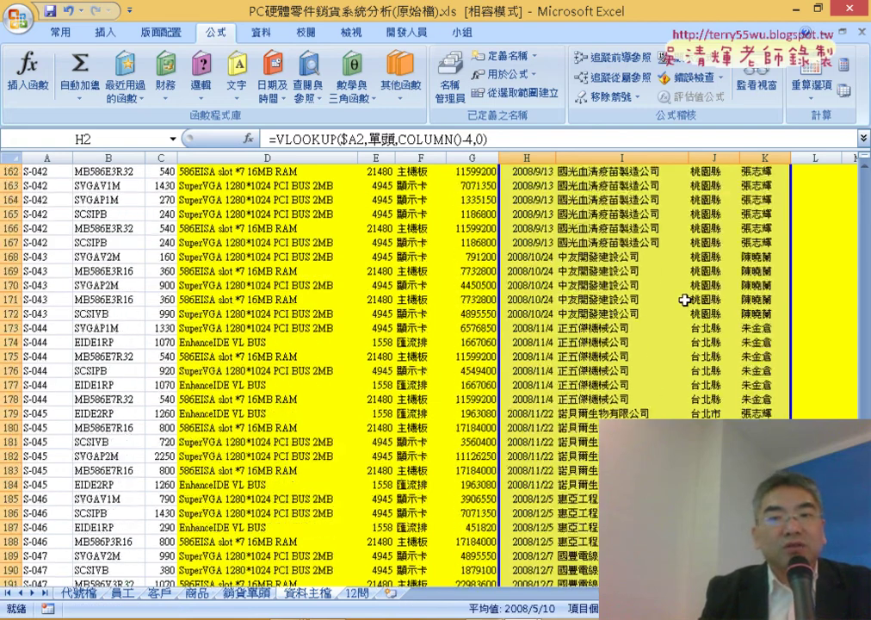
scroll(685, 300, up, 8)
scroll(684, 300, up, 8)
scroll(684, 299, up, 14)
scroll(689, 301, up, 3)
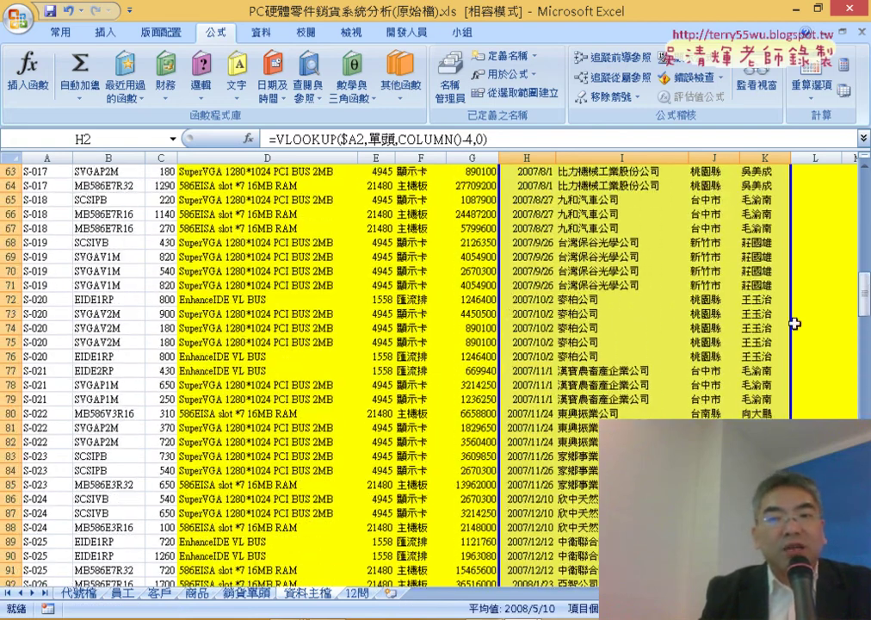
drag(864, 293, 864, 191)
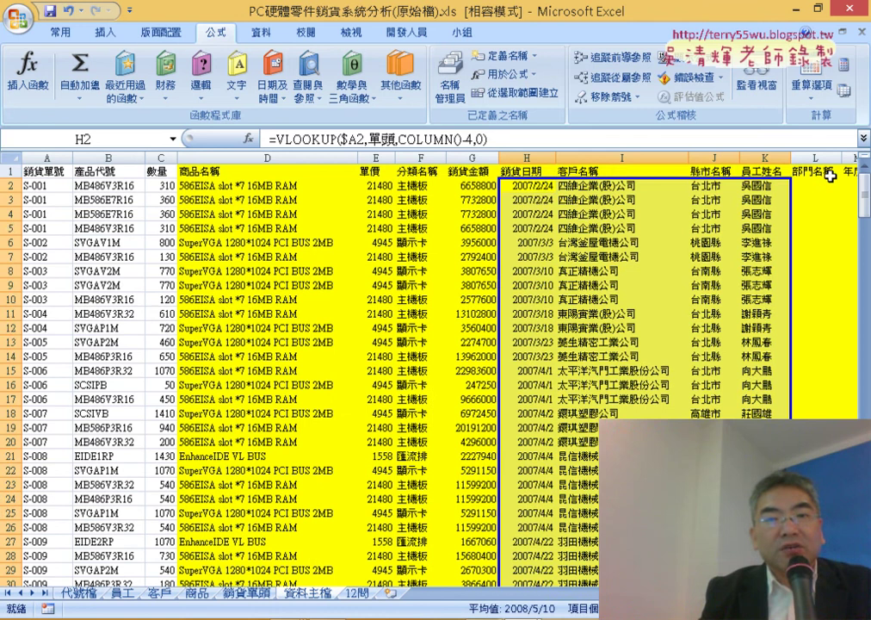
click(503, 188)
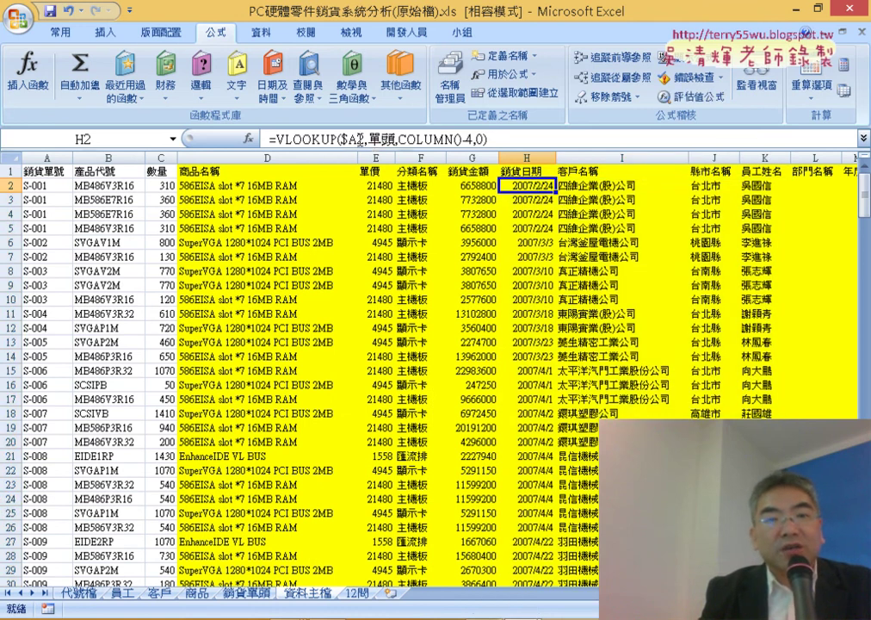
drag(399, 139, 477, 140)
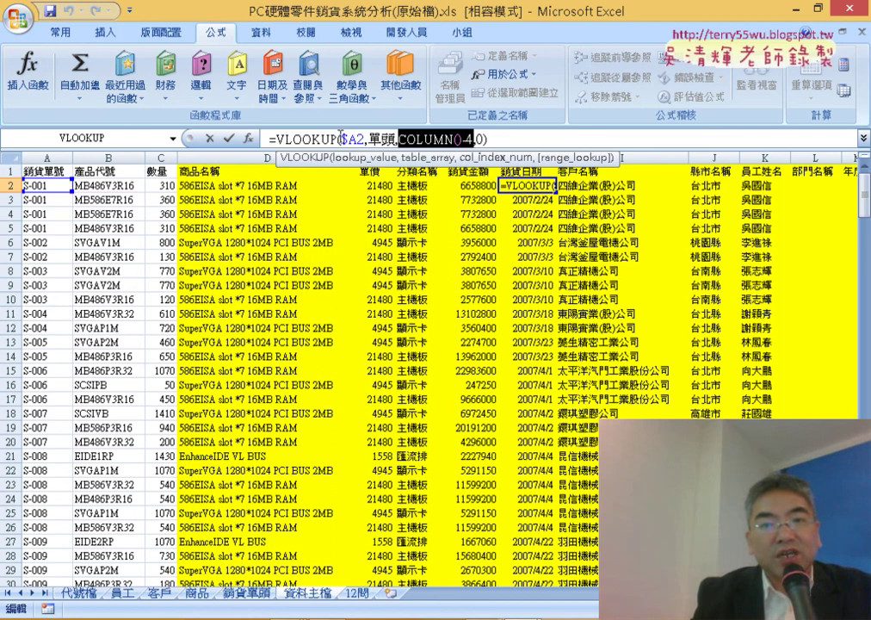
Copy K2's lookup formula into L2 and fill the 部門名稱 column down to row 252.
click(228, 138)
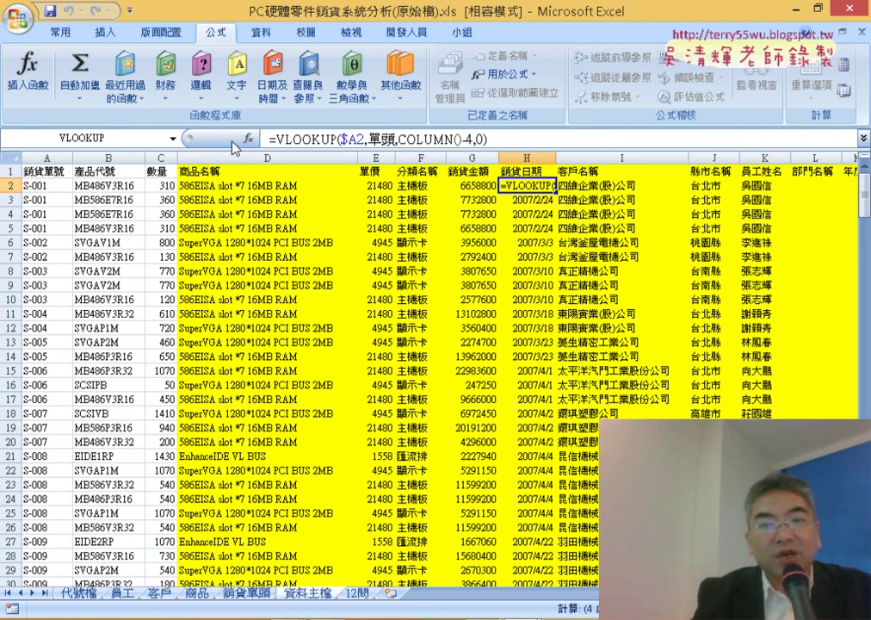
click(809, 185)
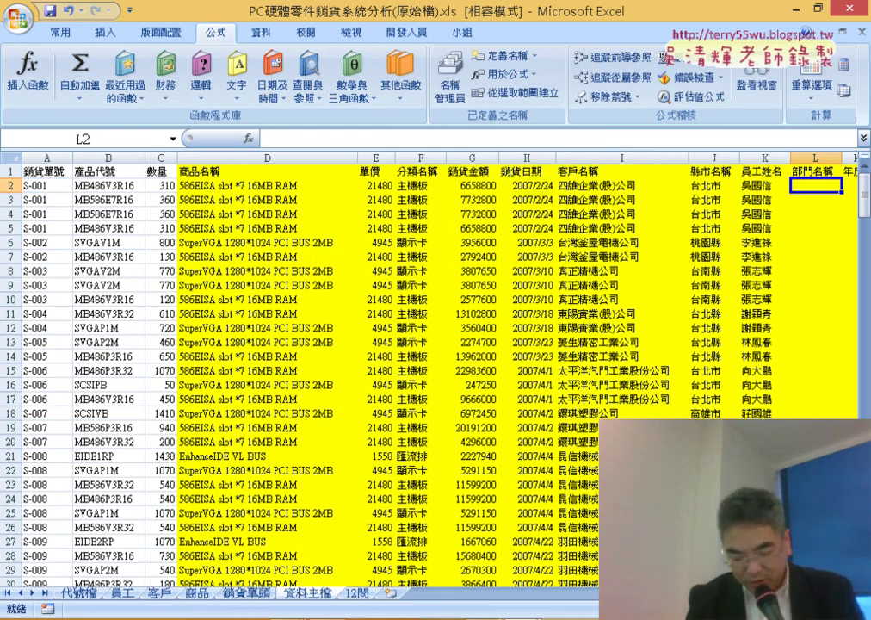
scroll(430, 370, right, 2)
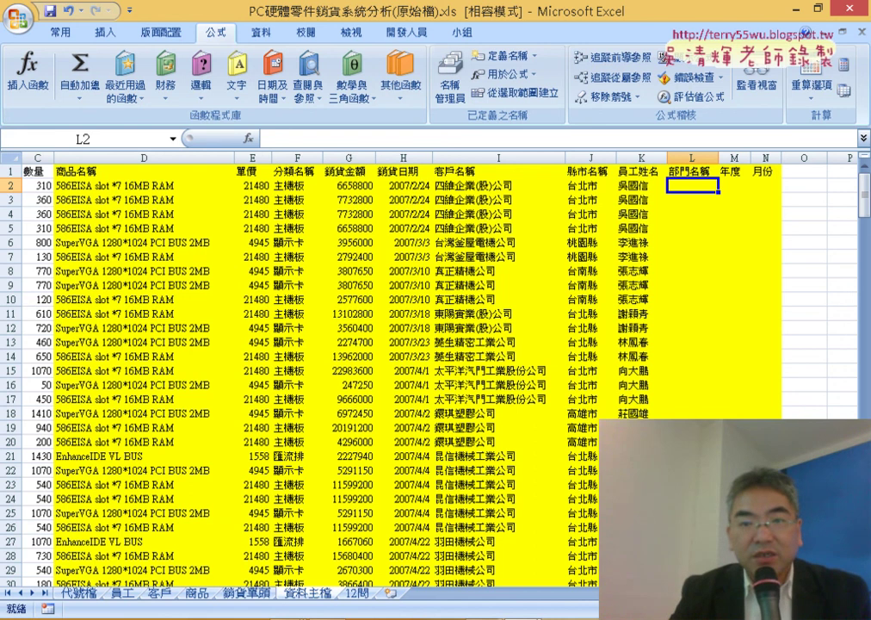
click(634, 200)
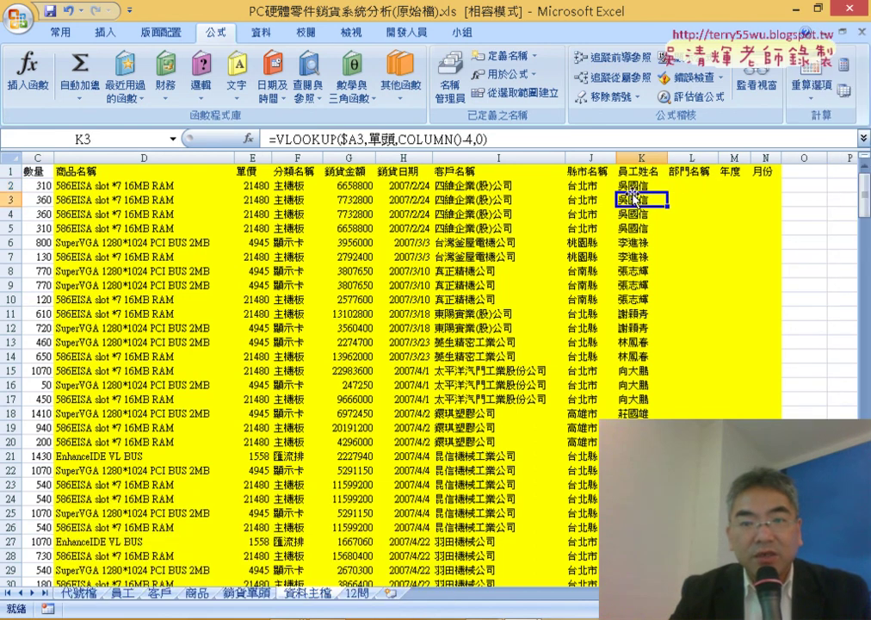
click(635, 186)
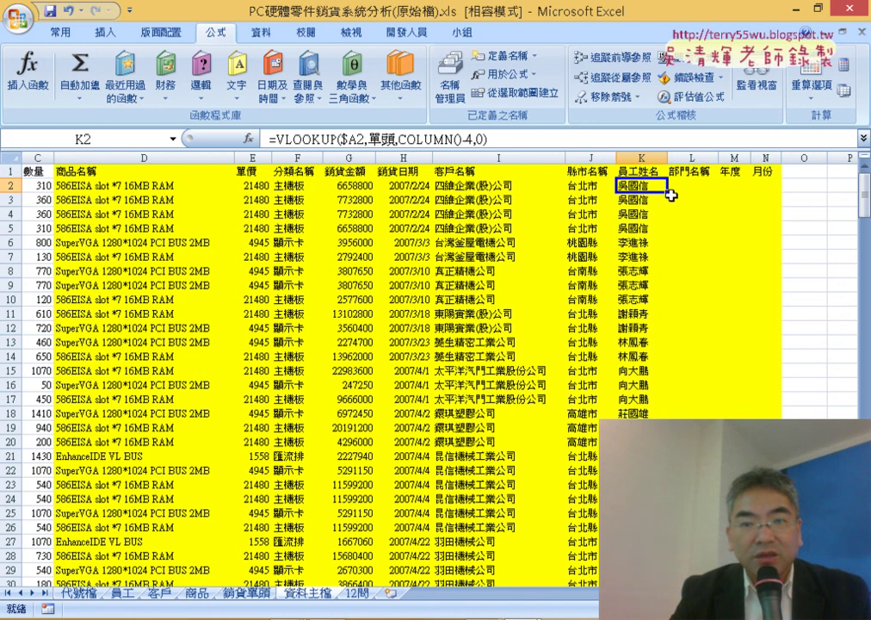
mouse_move(669, 197)
mouse_down()
mouse_move(741, 196)
mouse_move(722, 594)
mouse_up()
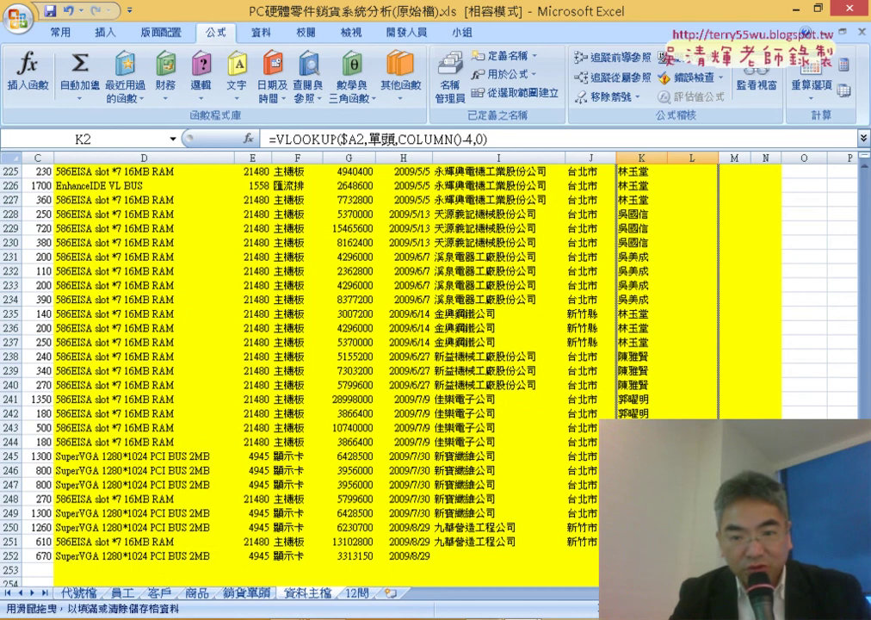
drag(721, 594, 721, 556)
Copy row 251's customer formula into row 252 so it shows 九華營造工程公司.
click(514, 544)
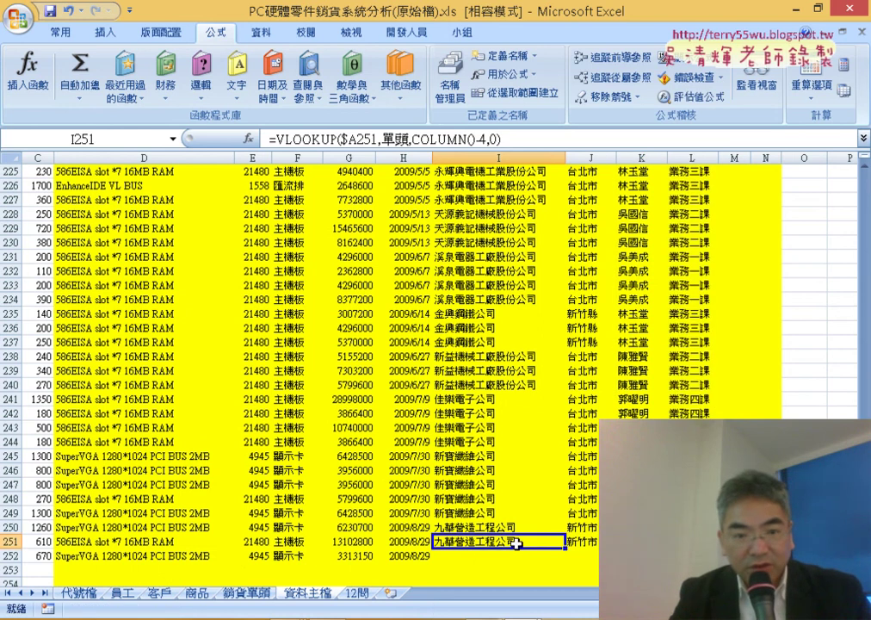
mouse_move(566, 552)
mouse_down()
mouse_move(565, 564)
mouse_move(600, 564)
mouse_up()
click(592, 544)
scroll(600, 564, up, 5)
scroll(599, 564, up, 9)
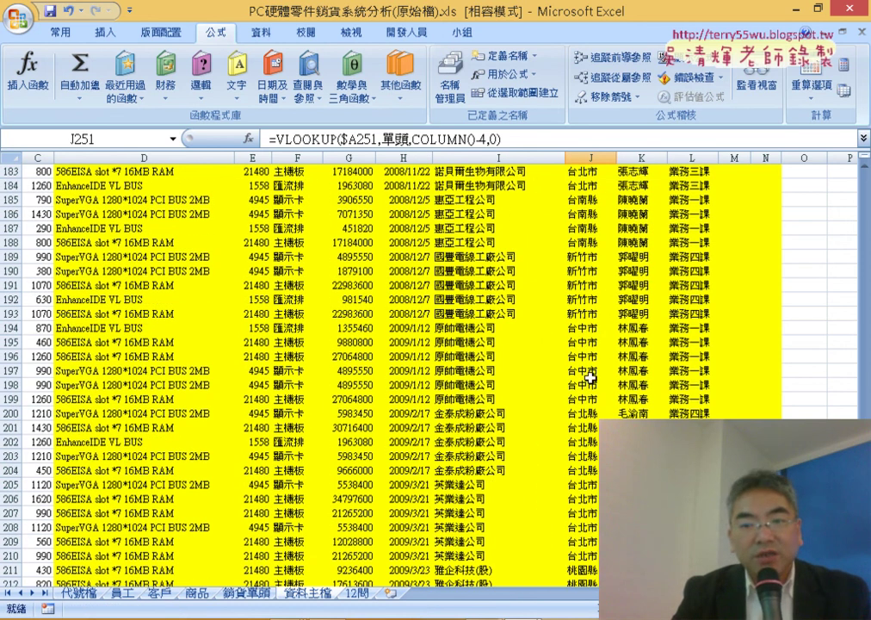
scroll(855, 230, up, 2)
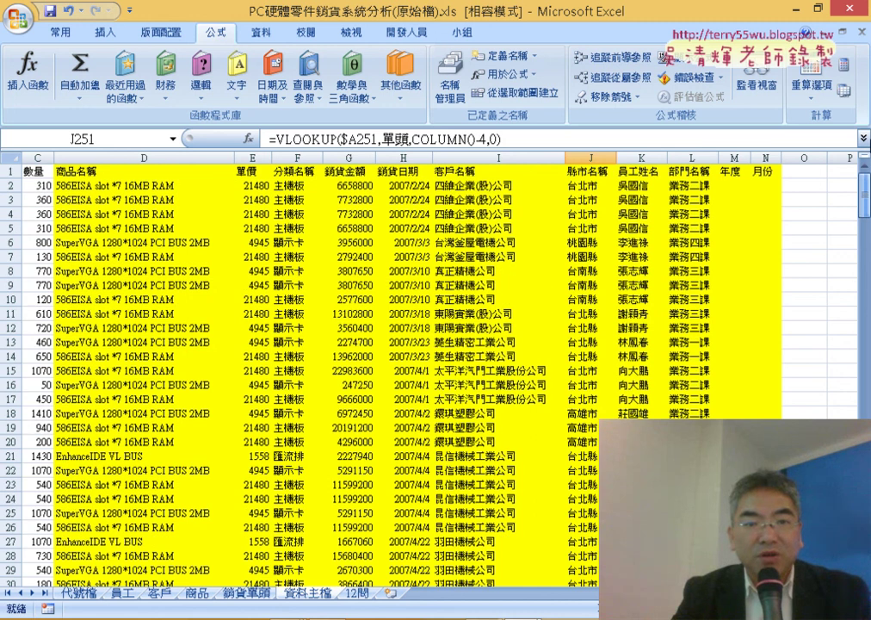
click(462, 191)
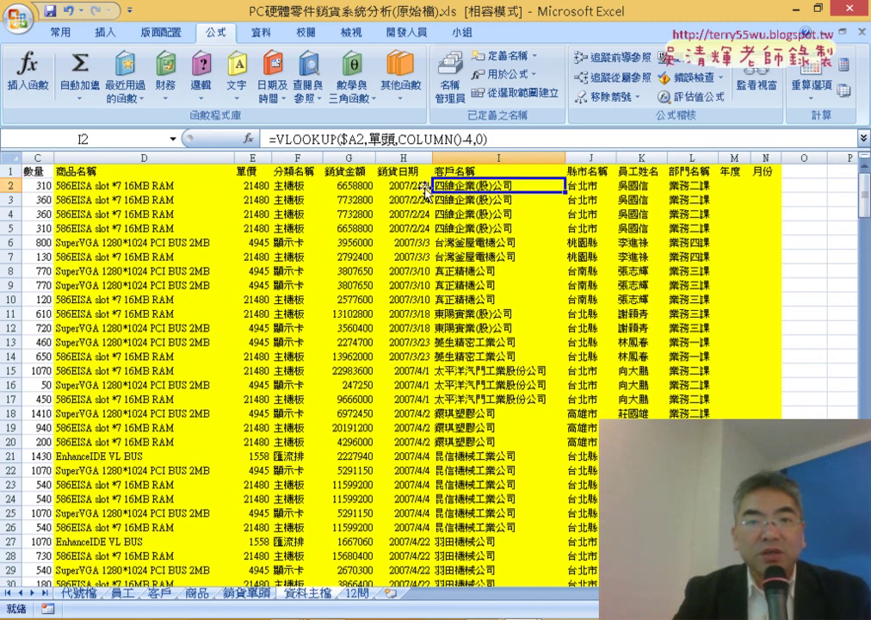
click(418, 185)
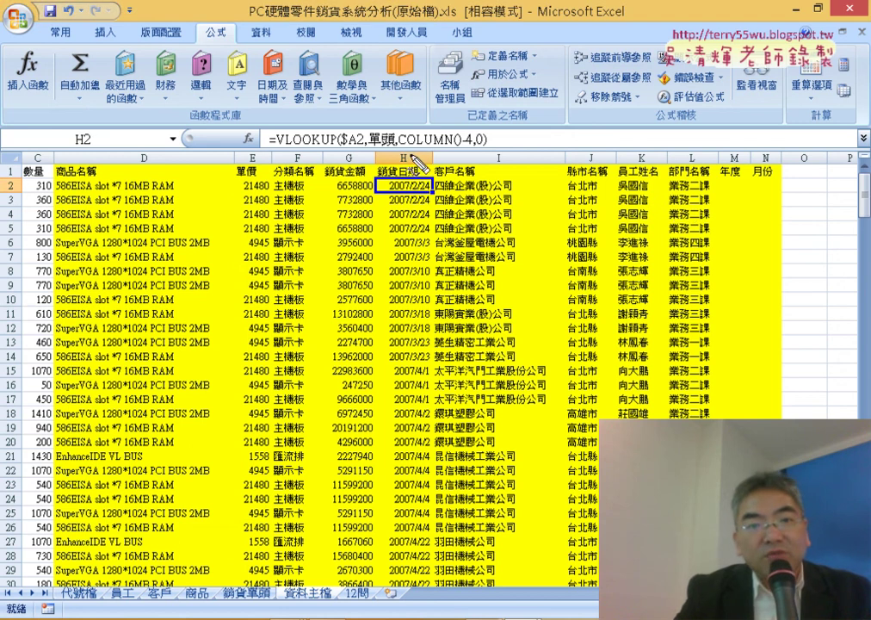
drag(405, 154, 478, 162)
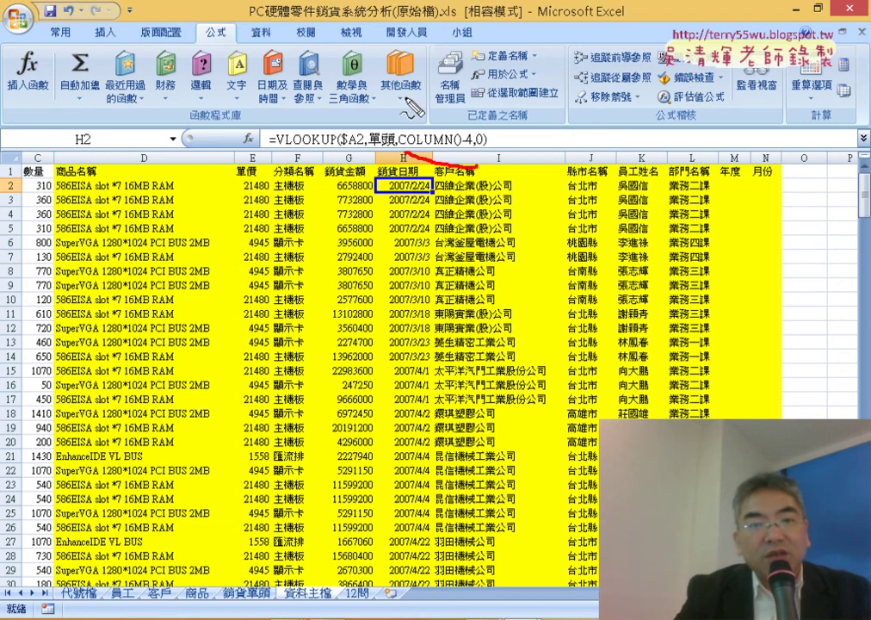
mouse_move(394, 62)
mouse_down()
mouse_move(366, 76)
mouse_move(379, 108)
mouse_up()
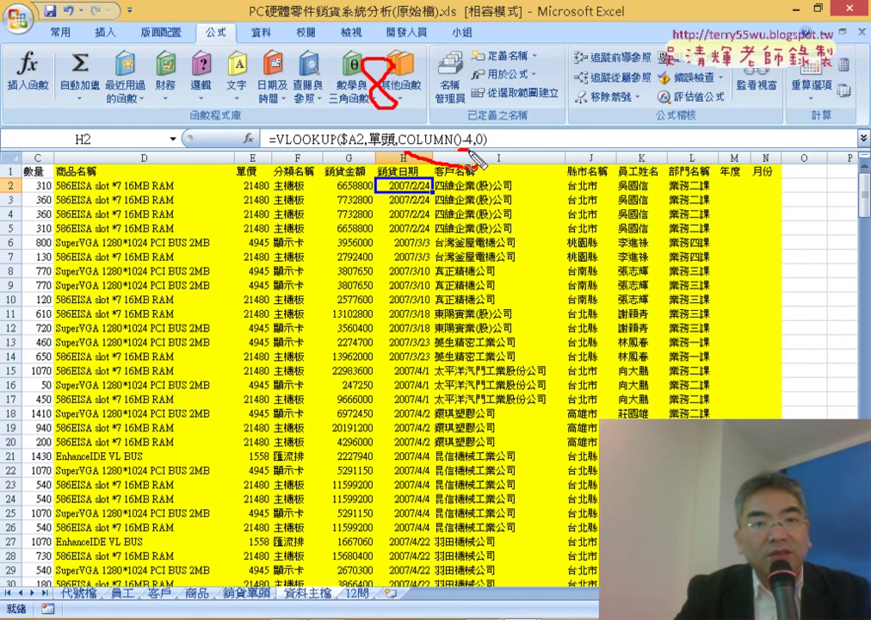
drag(447, 43, 472, 71)
drag(463, 38, 455, 91)
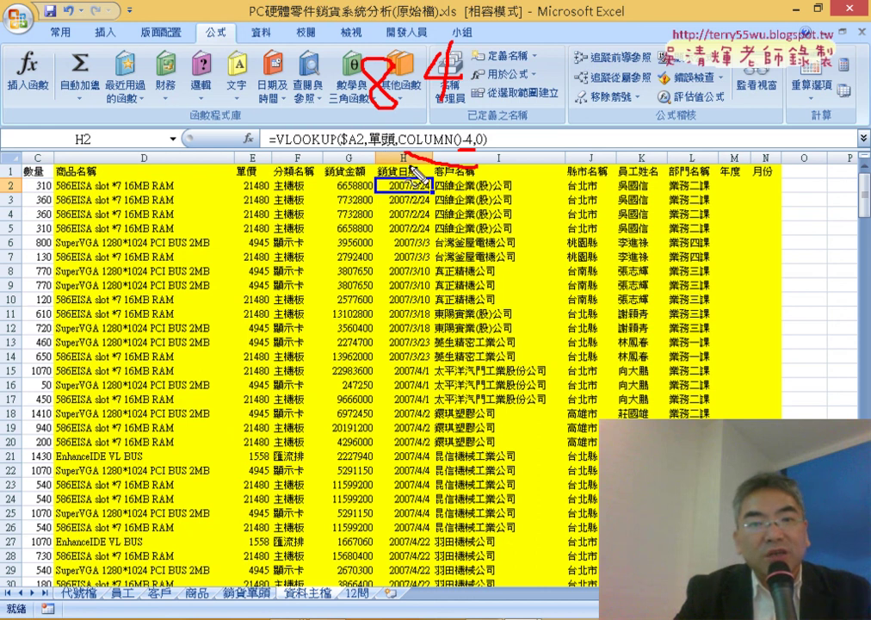
drag(410, 154, 407, 162)
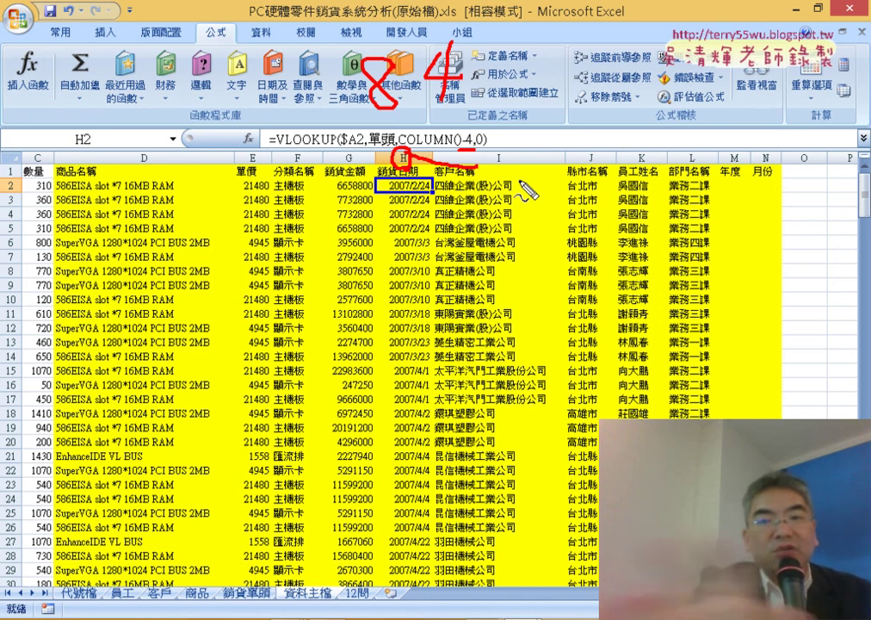
key(Escape)
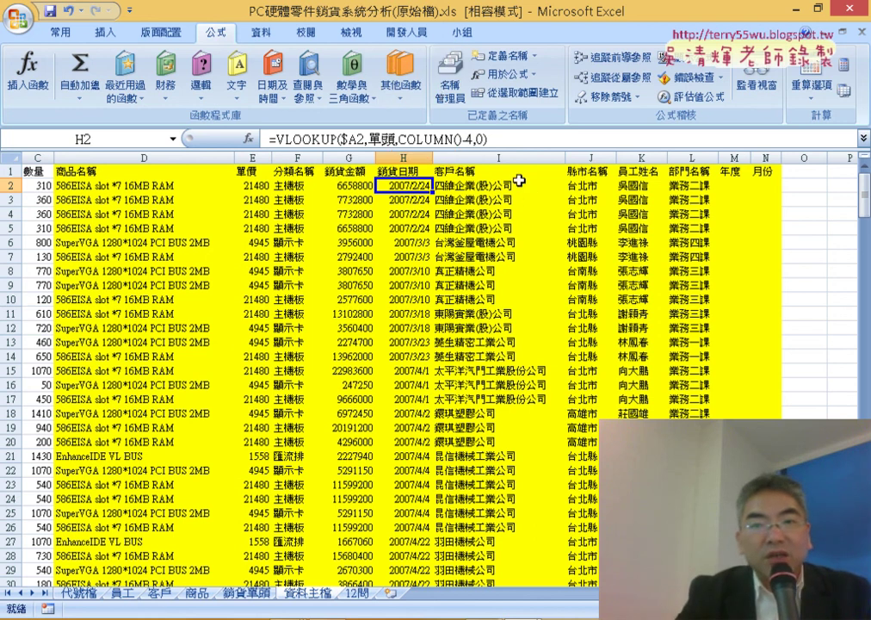
Insert the YEAR function into M2 from the Date & Time category.
click(735, 184)
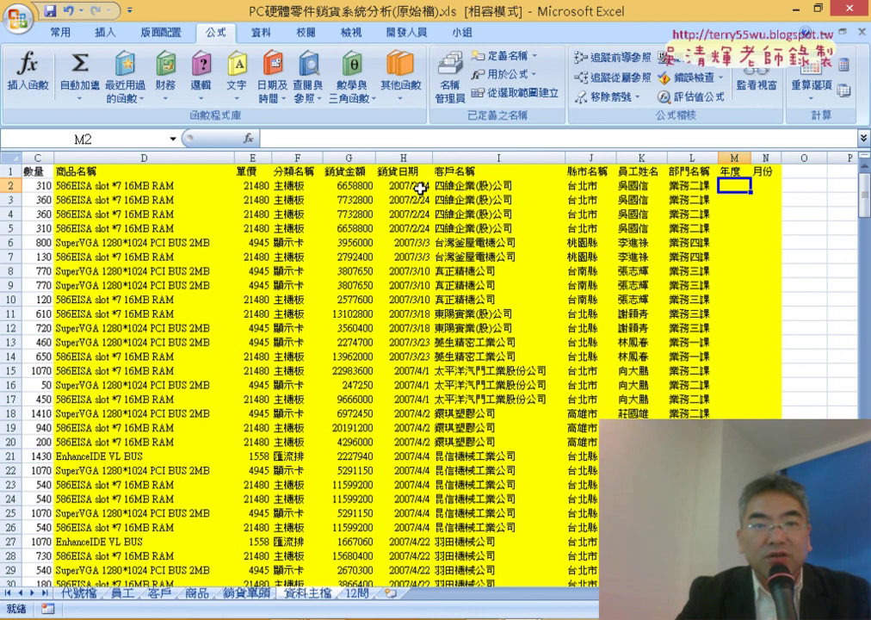
click(252, 139)
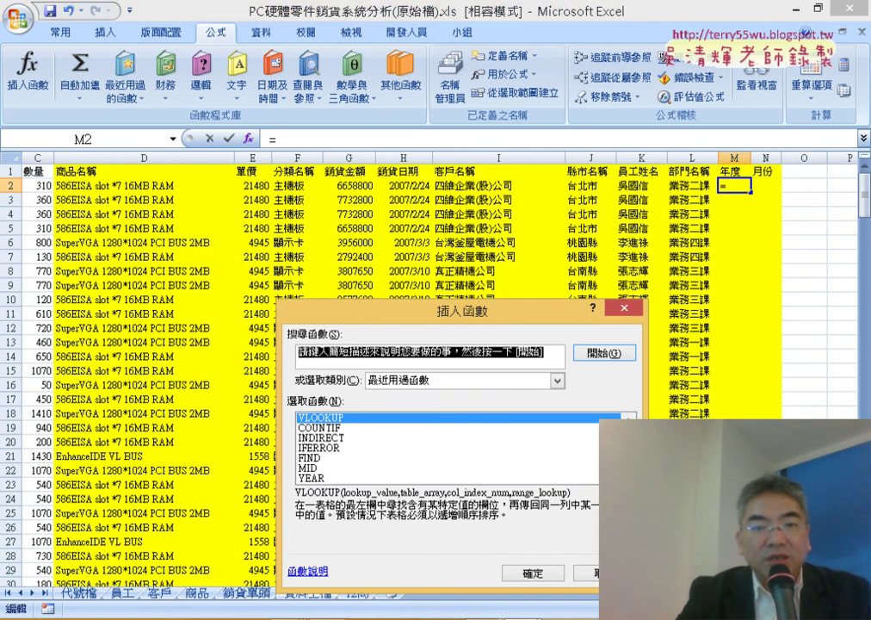
click(498, 384)
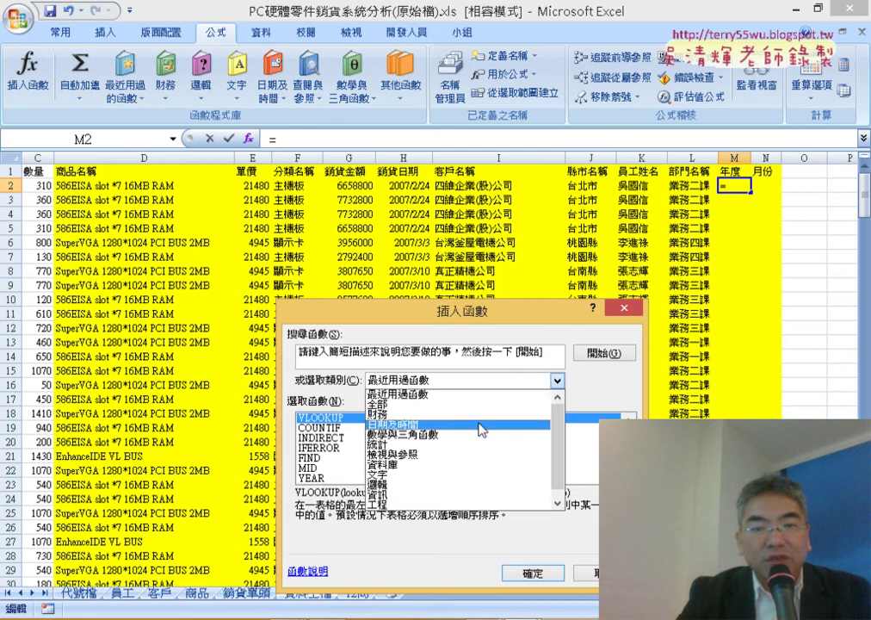
click(431, 432)
scroll(448, 447, down, 3)
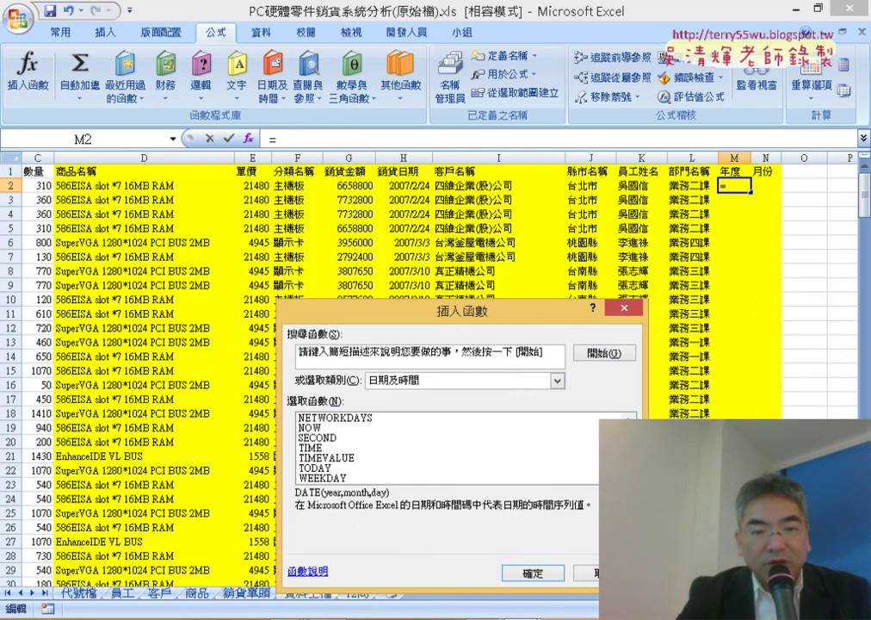
scroll(447, 448, down, 1)
scroll(465, 483, down, 1)
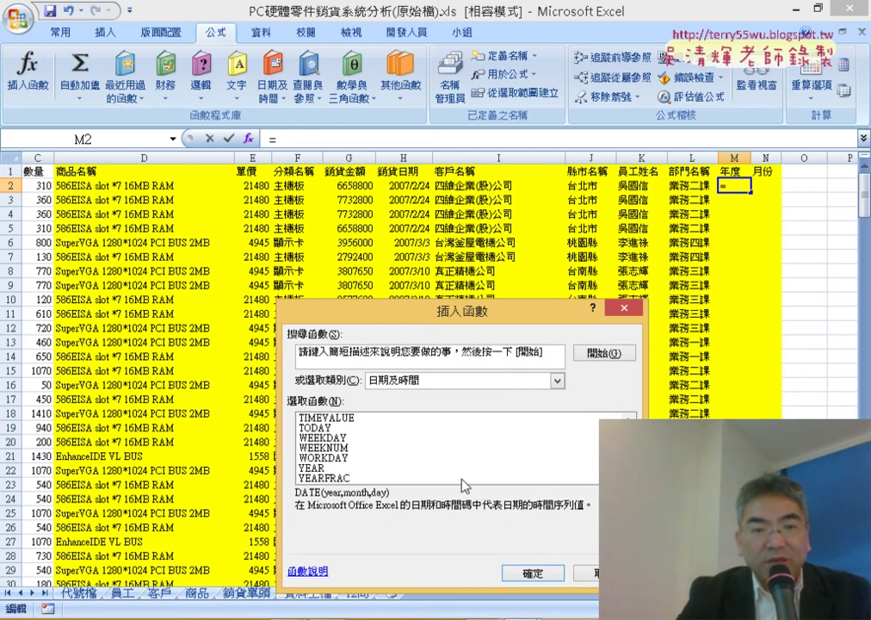
double_click(404, 469)
Set YEAR's argument to H2 and fill =YEAR(H2) down the 年度 column, showing 2007.
click(421, 186)
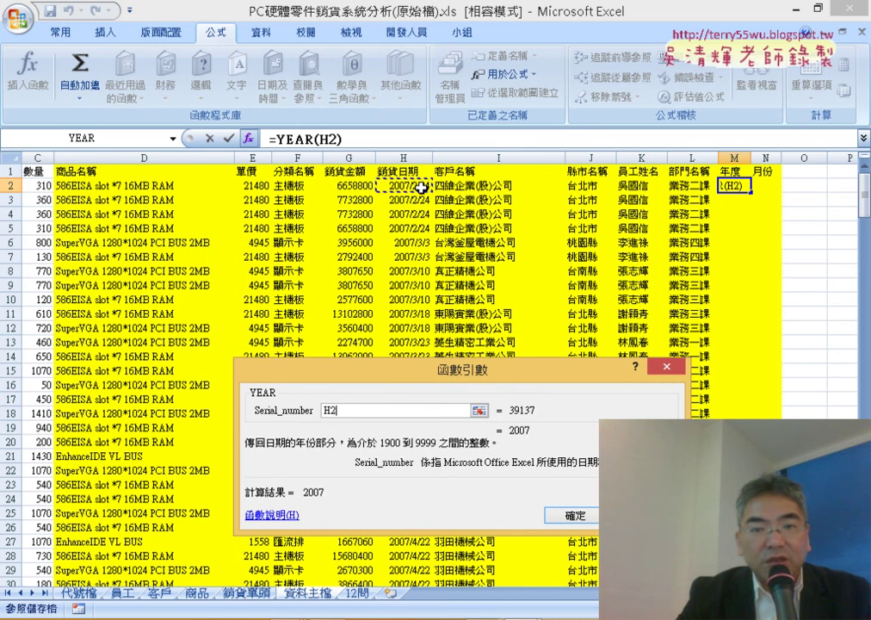
click(576, 515)
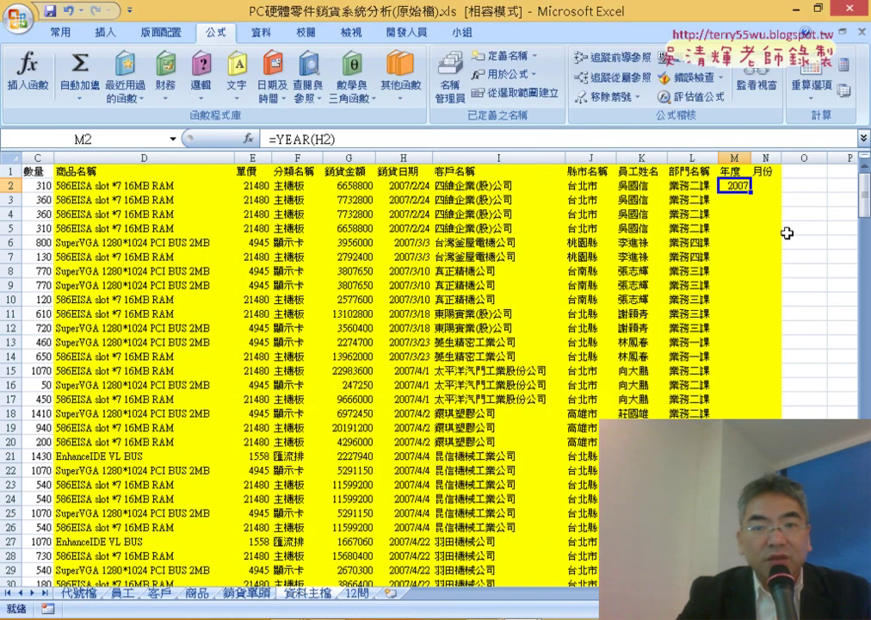
double_click(750, 194)
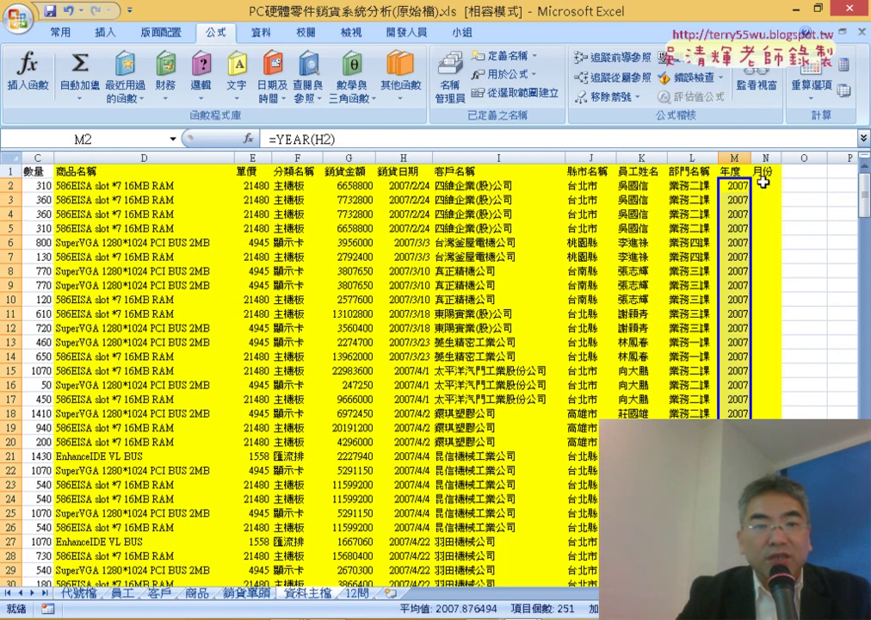
click(764, 186)
click(248, 137)
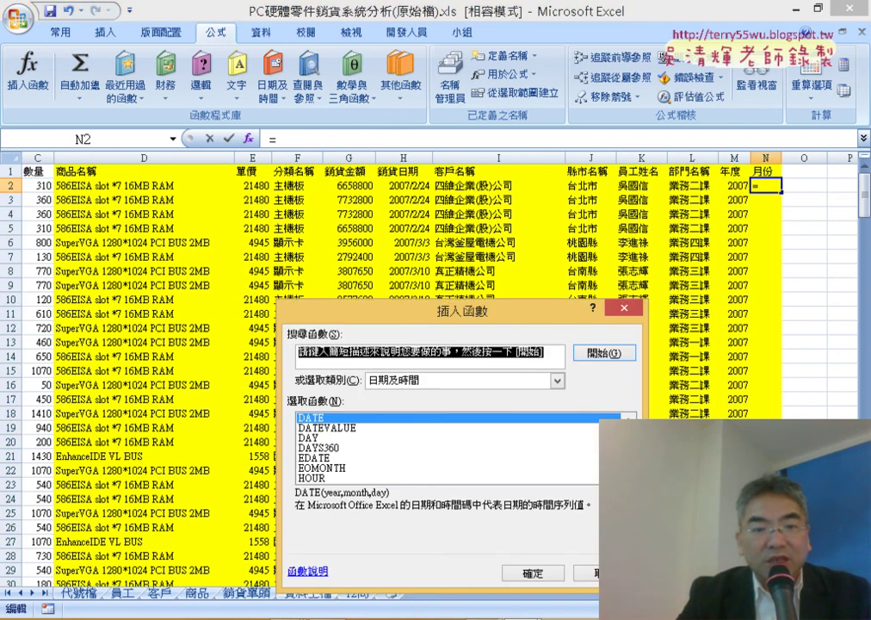
Enter =MONTH(H2) in N2, fill it down the 月份 column, then view the 12問 sheet.
scroll(448, 448, down, 1)
scroll(448, 448, down, 1)
scroll(448, 447, down, 4)
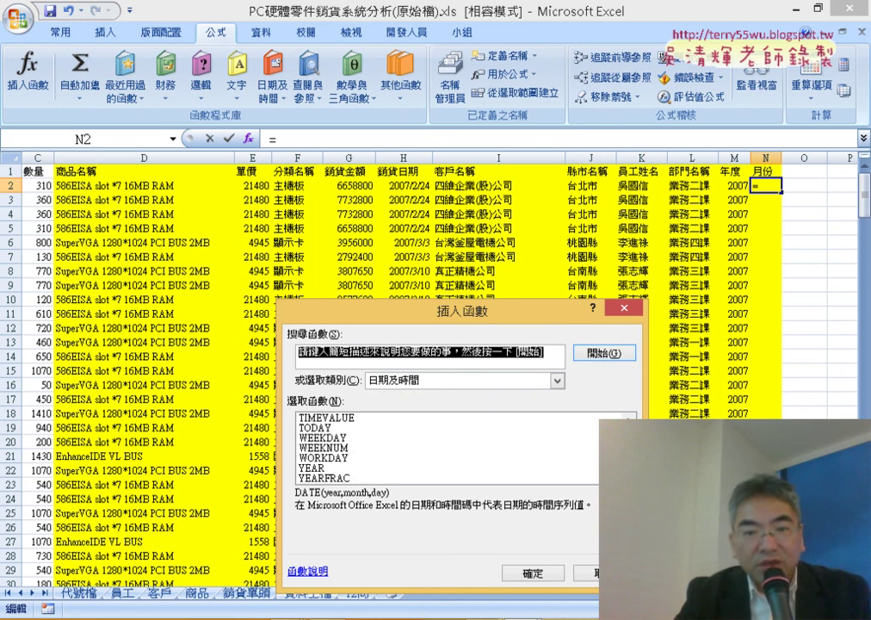
scroll(448, 448, up, 1)
scroll(447, 448, up, 2)
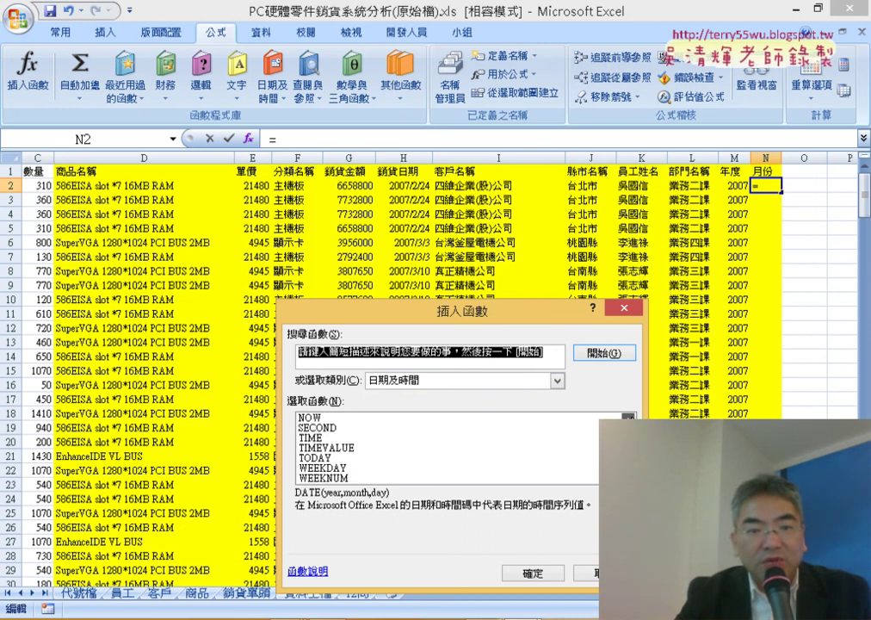
scroll(448, 448, up, 3)
scroll(448, 448, up, 2)
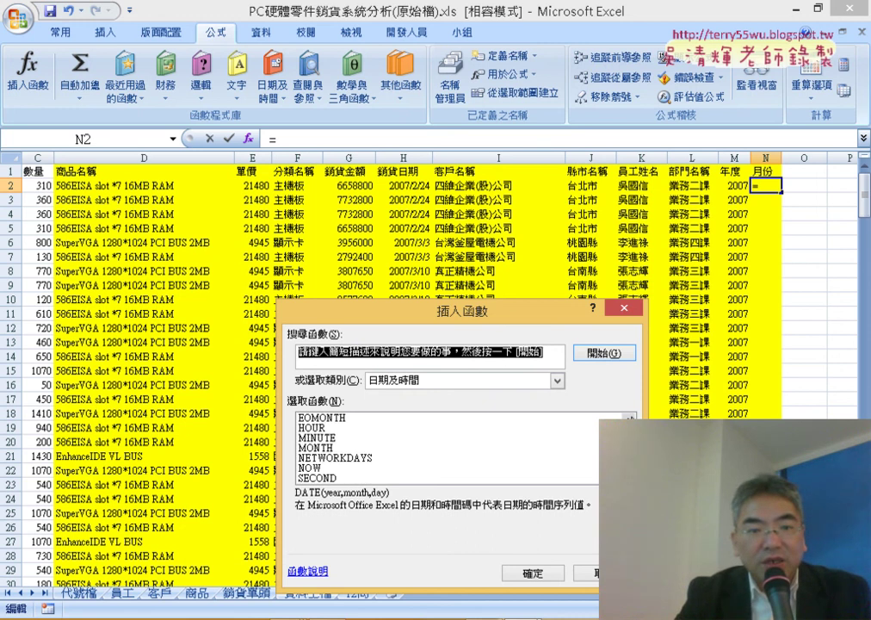
double_click(337, 448)
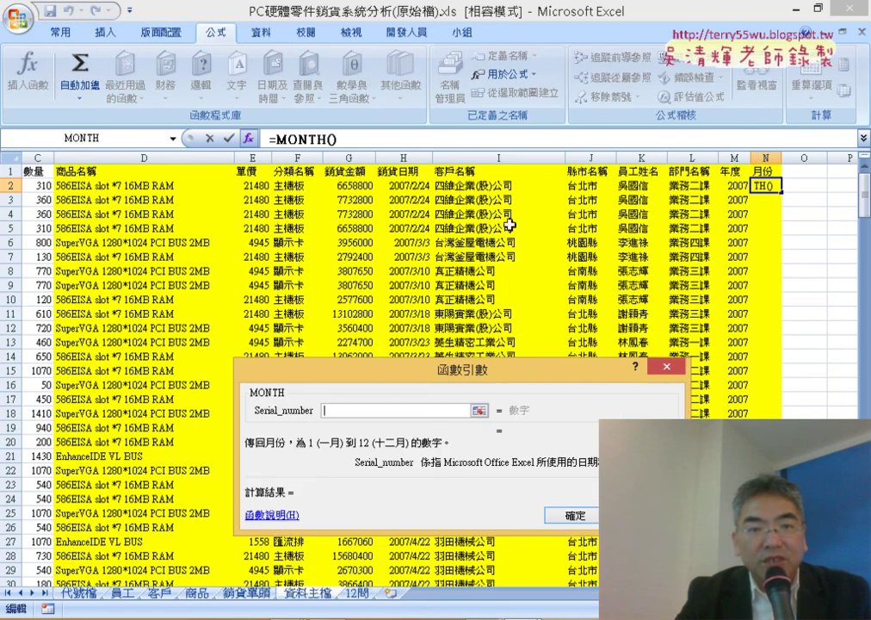
click(409, 184)
key(Return)
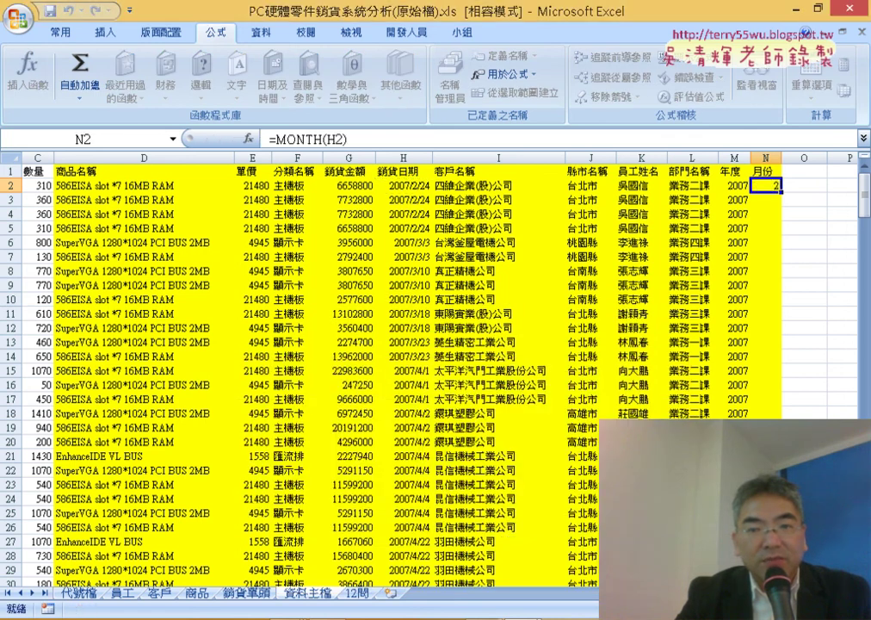
double_click(781, 191)
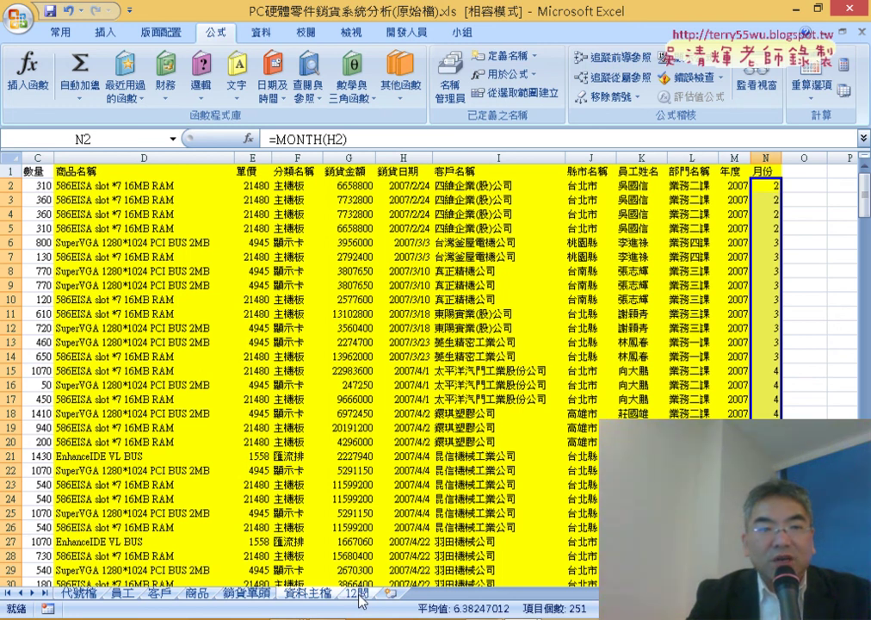
click(357, 593)
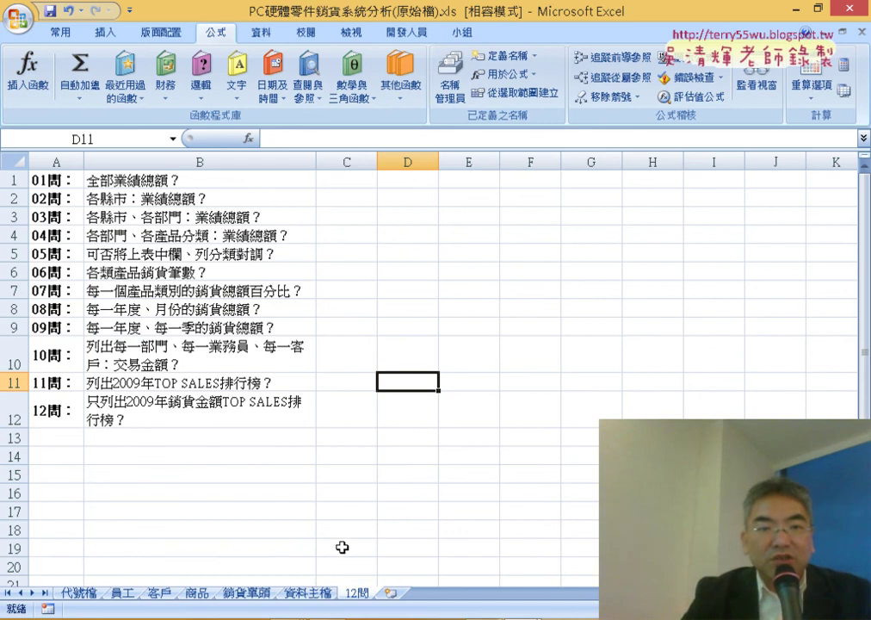
Return to the 資料主檔 sheet to see the filled 月份 month numbers.
click(308, 593)
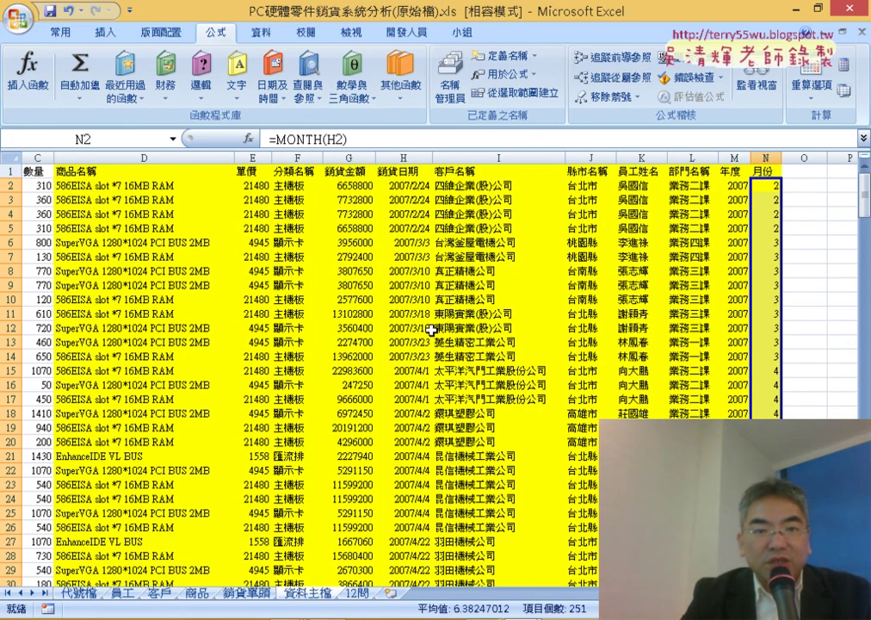
click(465, 190)
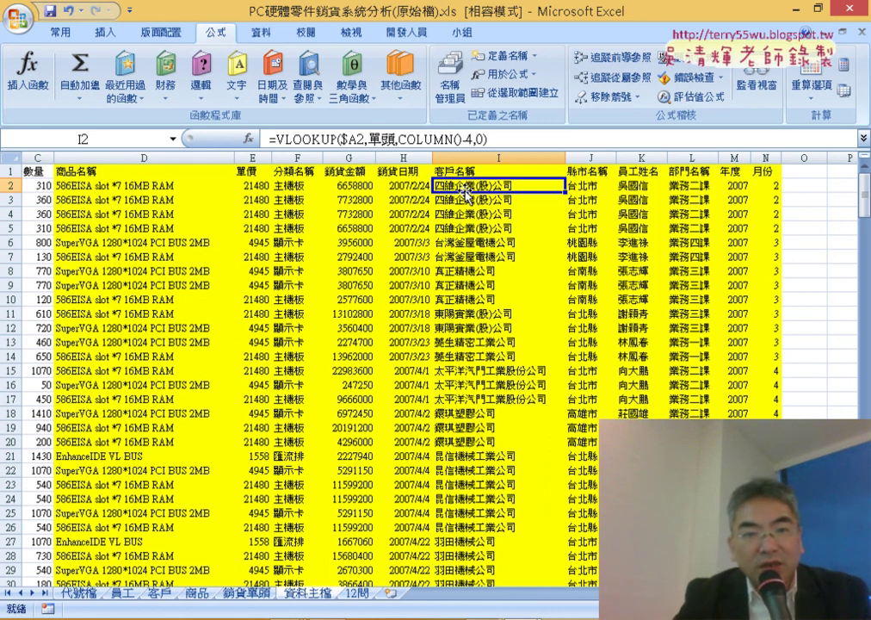
click(416, 186)
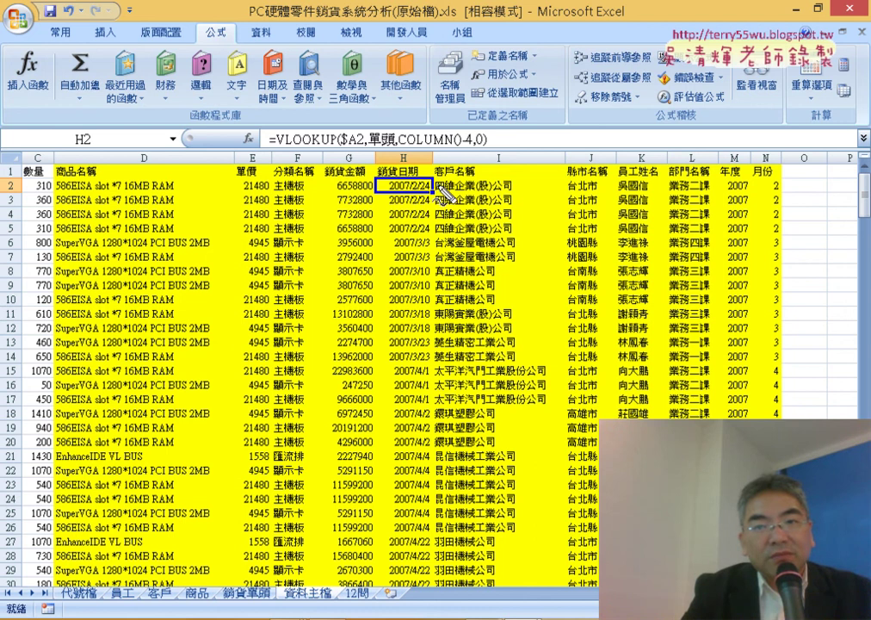
mouse_move(446, 191)
mouse_down()
mouse_move(527, 182)
mouse_move(719, 196)
mouse_up()
drag(693, 163, 707, 206)
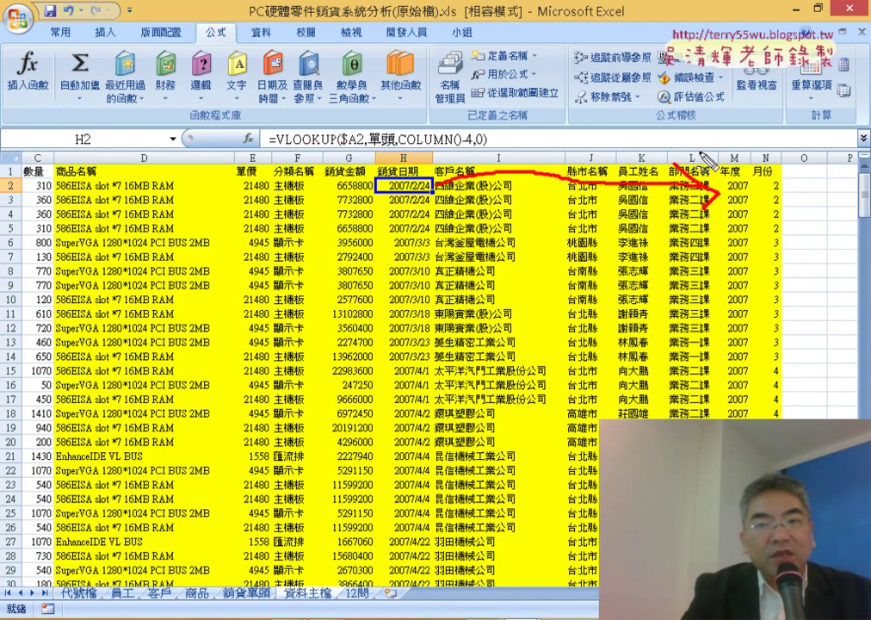
drag(718, 138, 754, 263)
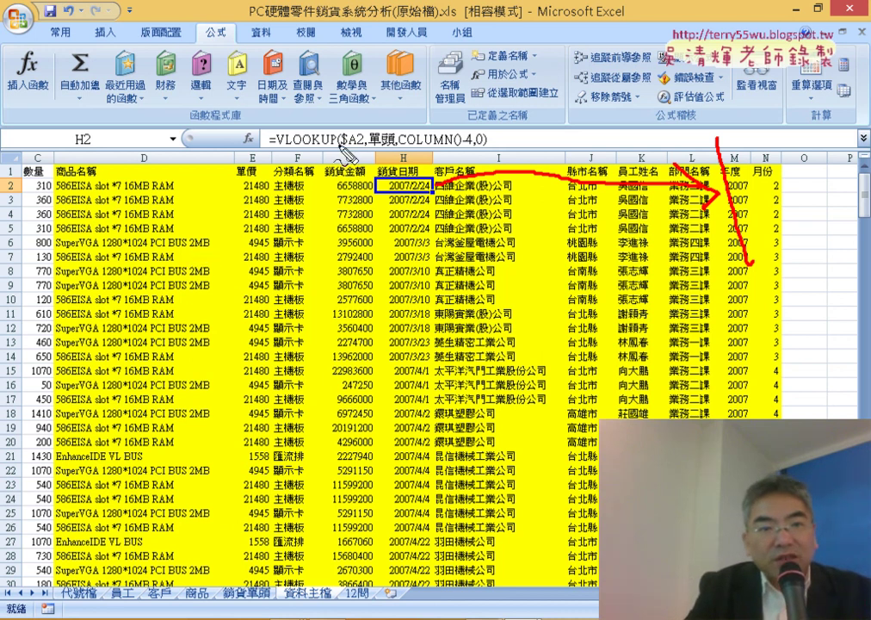
drag(339, 148, 350, 148)
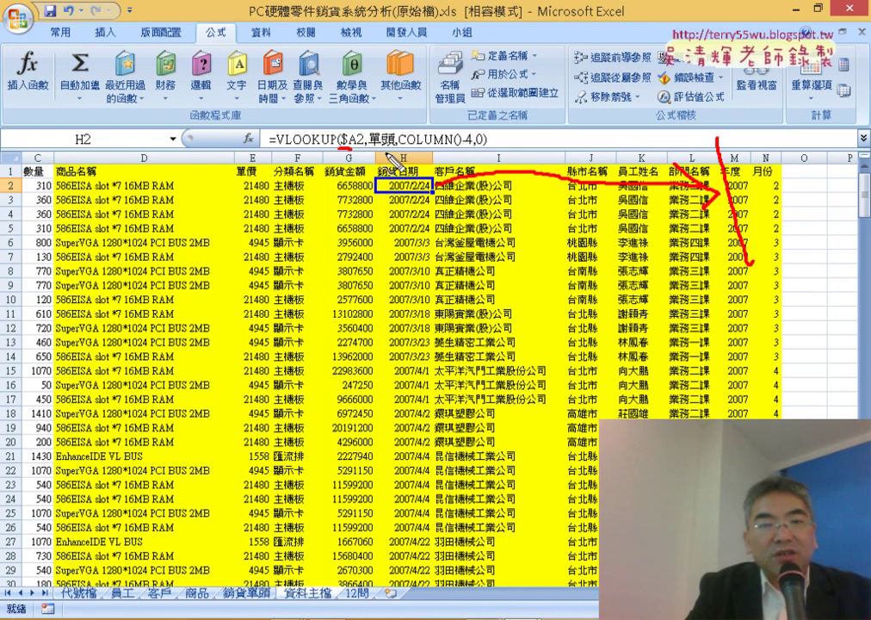
drag(403, 148, 439, 148)
drag(340, 148, 393, 149)
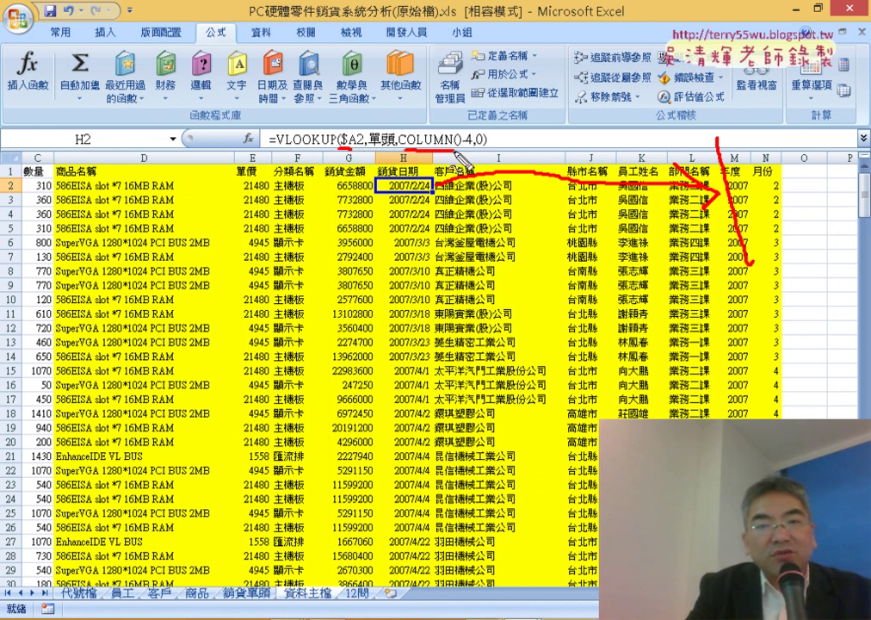